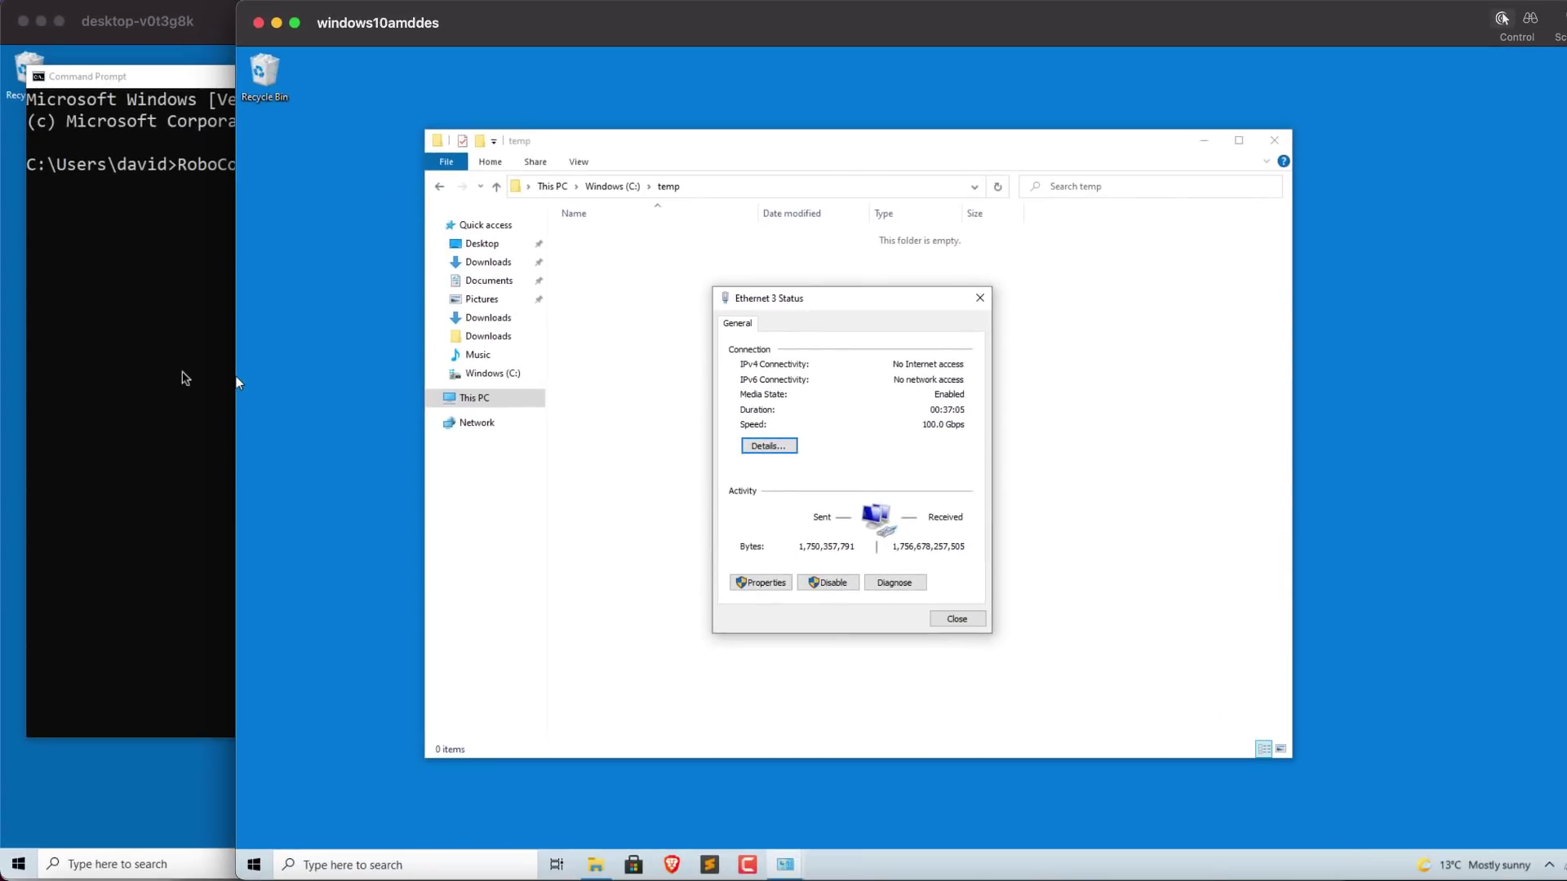
Step: Bring the desktop-v0t3g8k remote window to the front, showing its 100.0 Gbps Ethernet 3 link
left_click(233, 381)
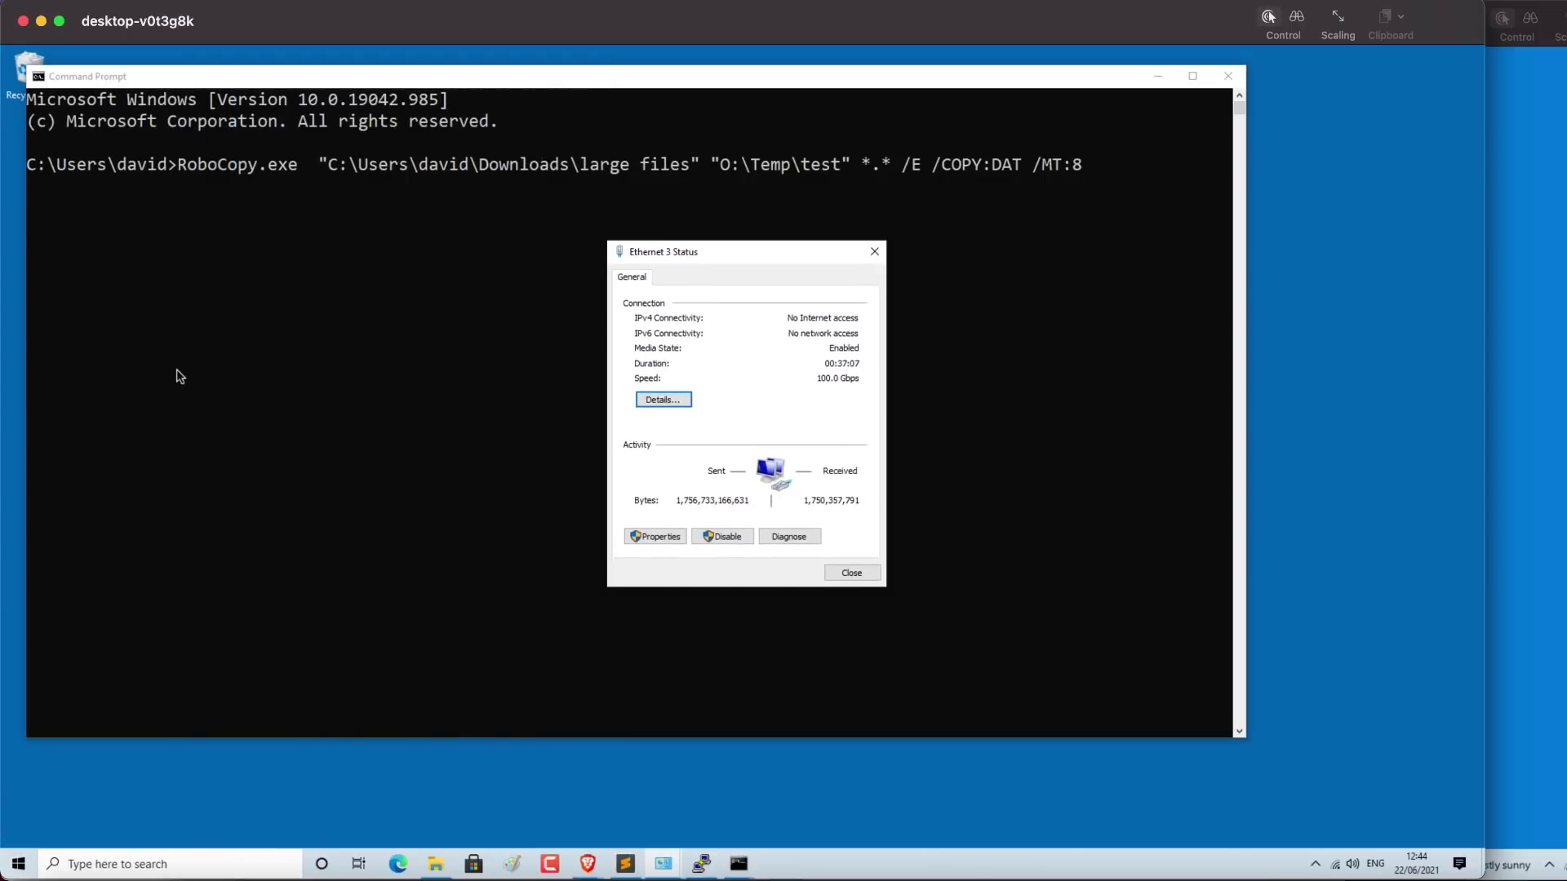
Step: Check the large files folder's properties in Downloads: 40.0 GB in 3 files
left_click(441, 863)
left_click(390, 412)
right_click(384, 417)
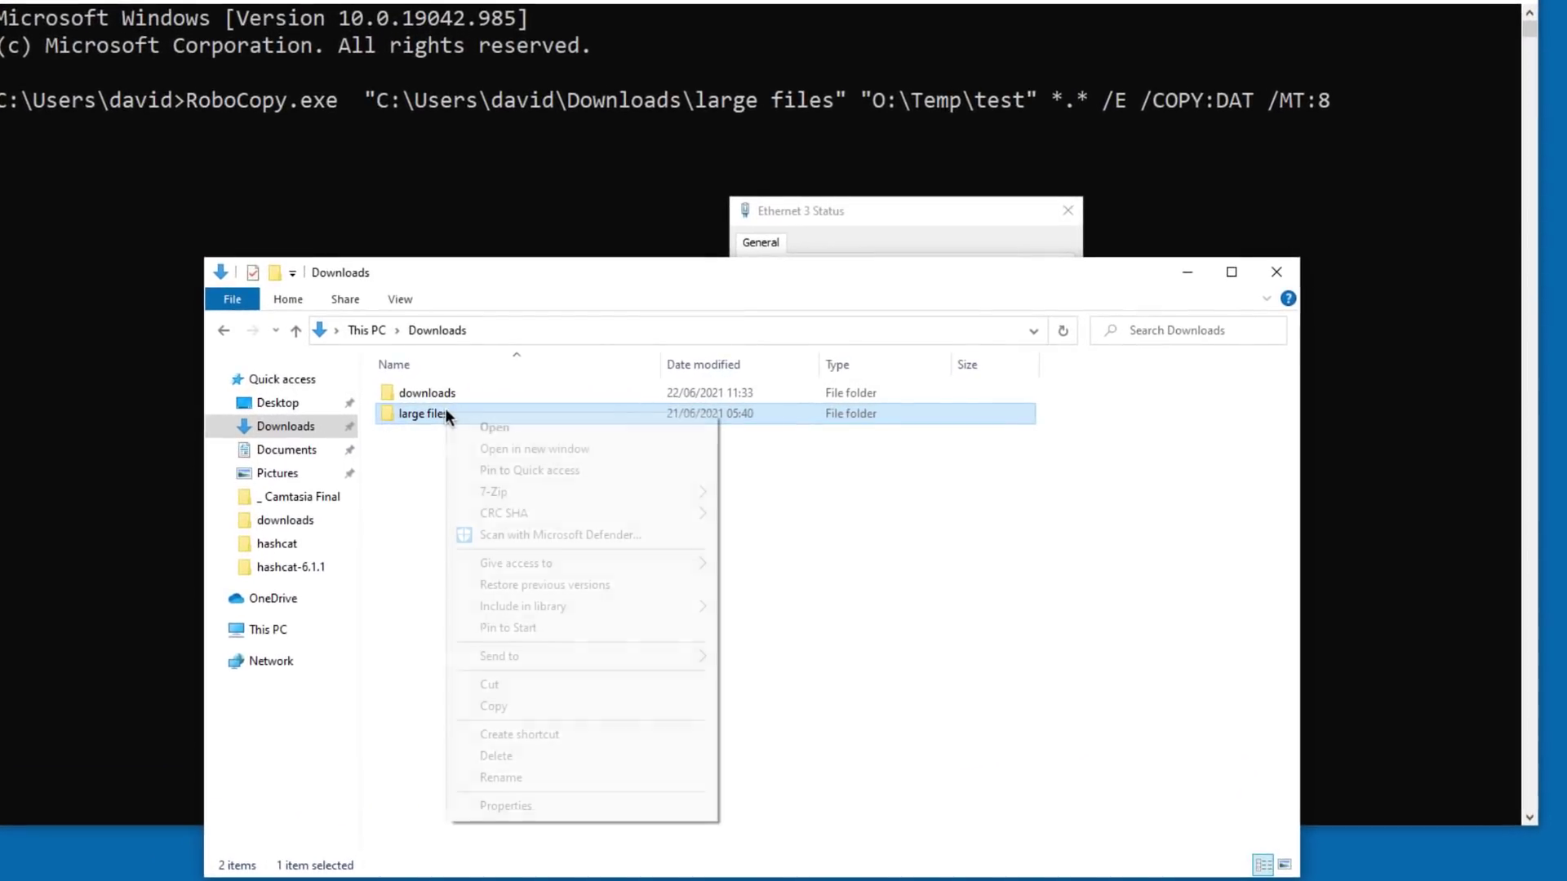
left_click(535, 805)
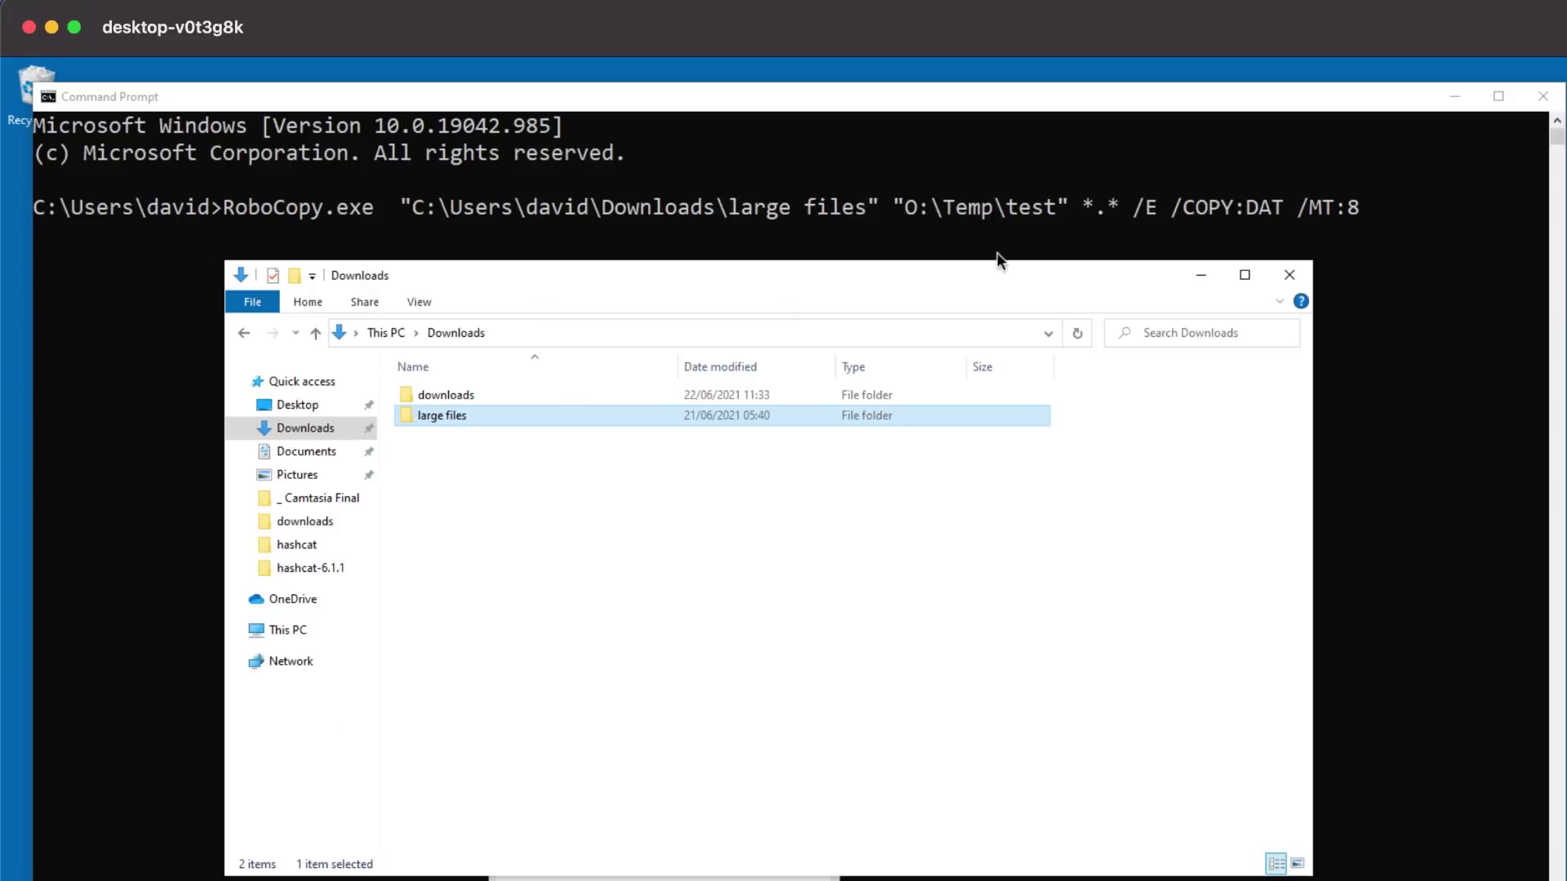
Step: Browse C:\Users to Downloads and recheck the large files folder size
left_click(296, 630)
double_click(487, 586)
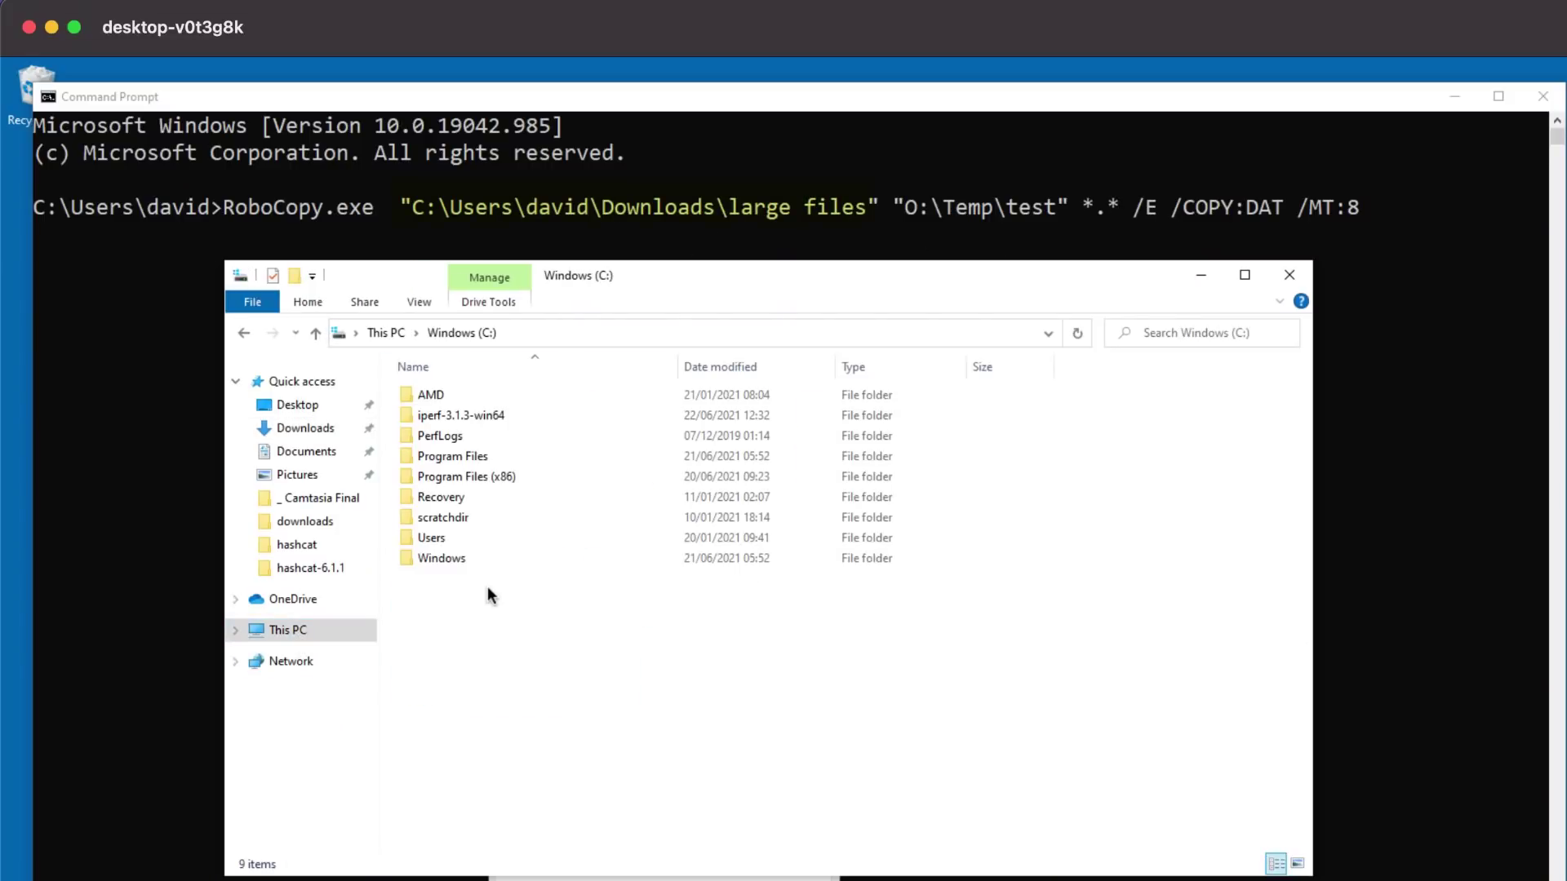
double_click(445, 536)
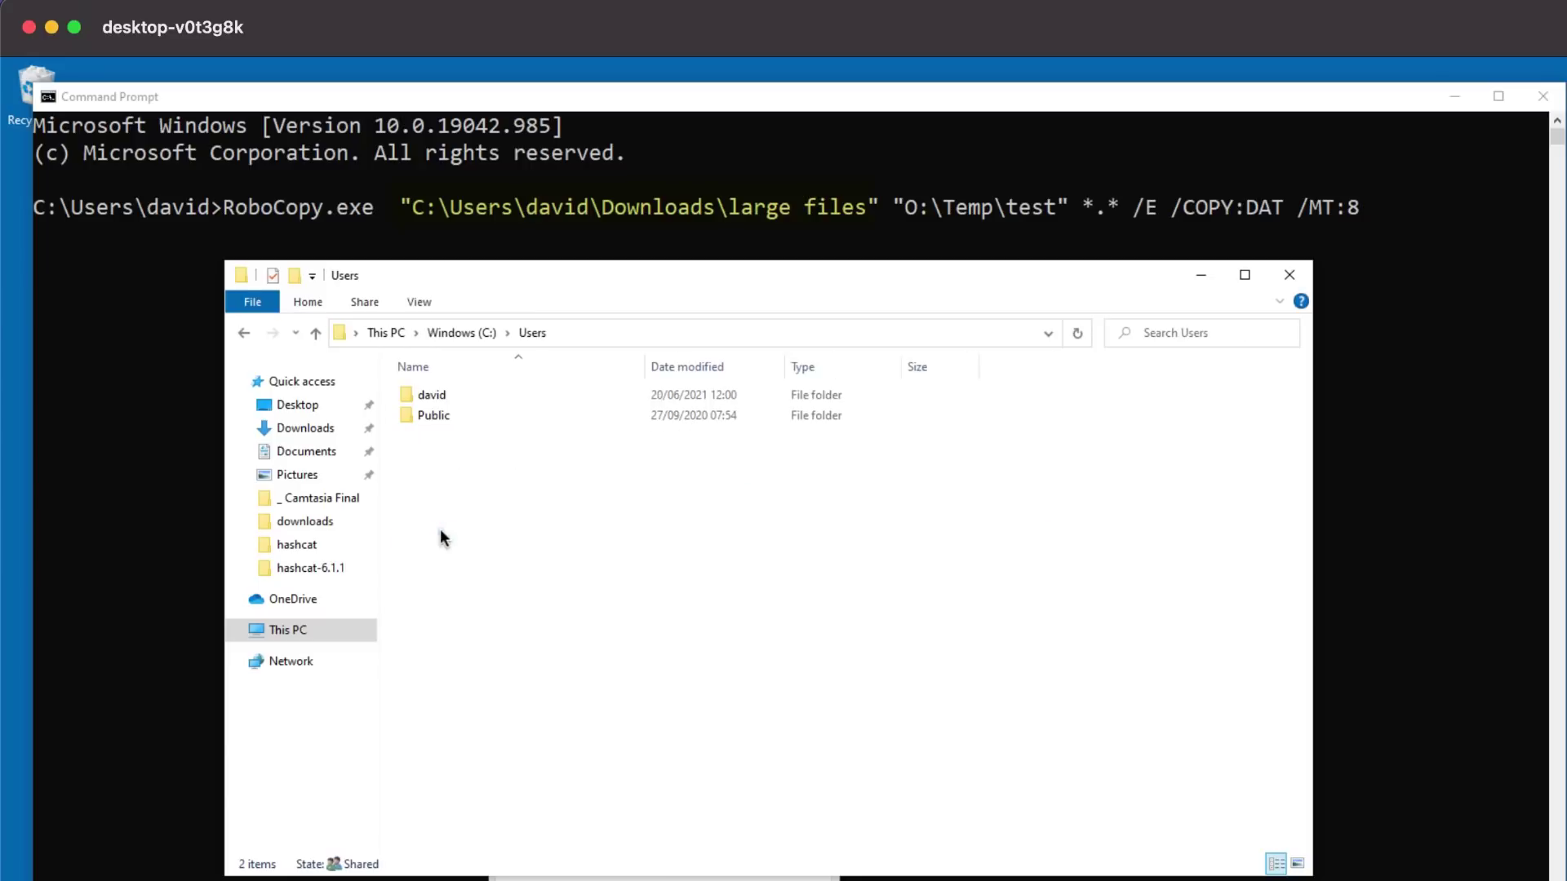
double_click(433, 399)
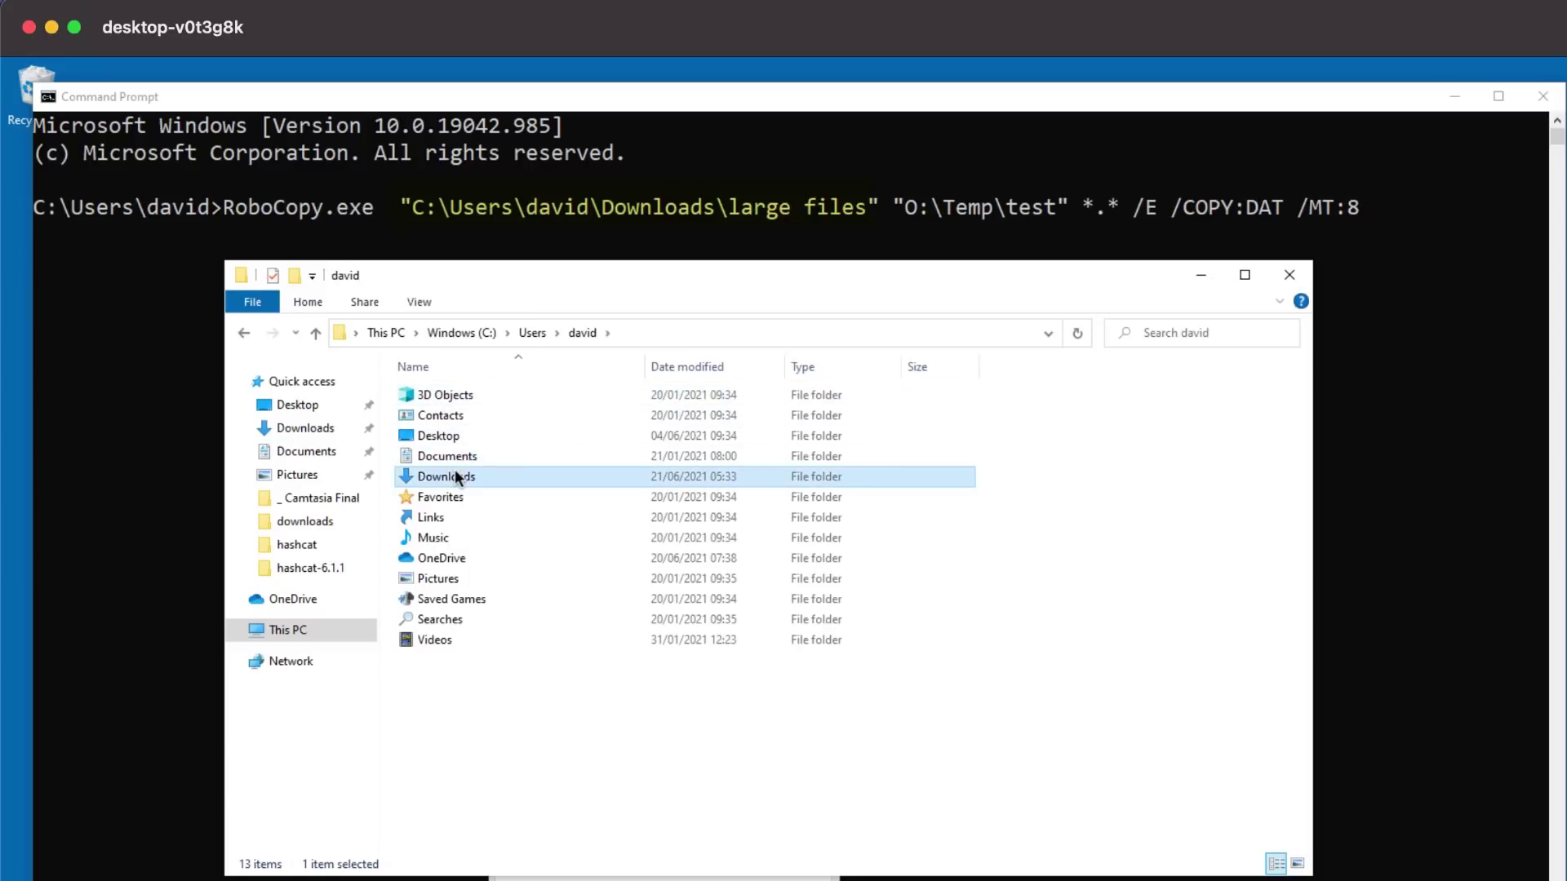
double_click(454, 473)
right_click(454, 472)
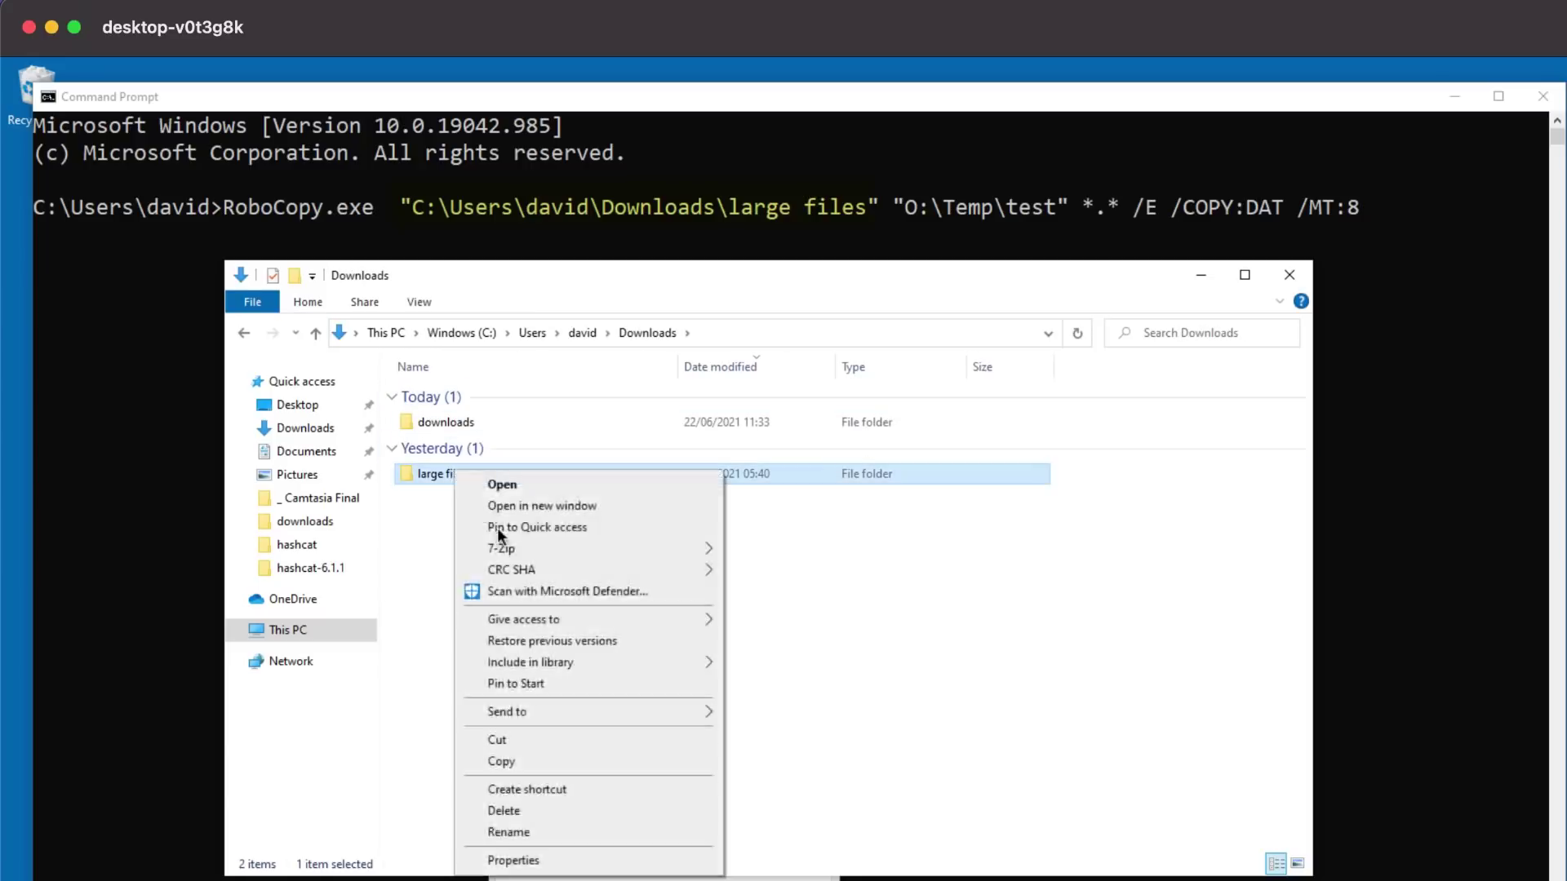
left_click(573, 857)
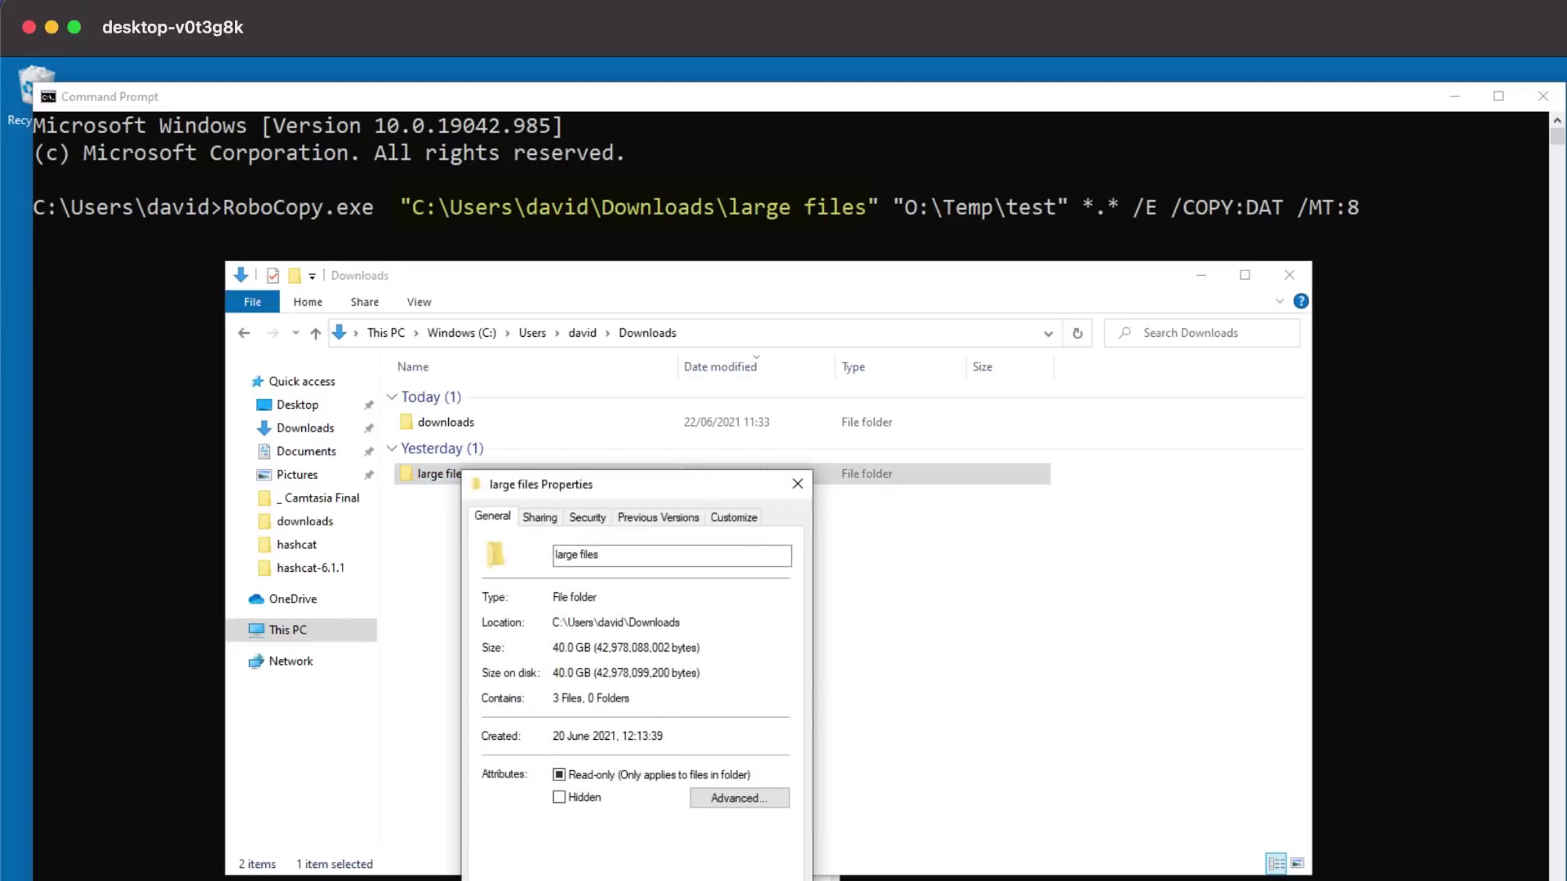
key("Escape")
Step: Open the temp folder on network drive O: to confirm it is empty
left_click(296, 631)
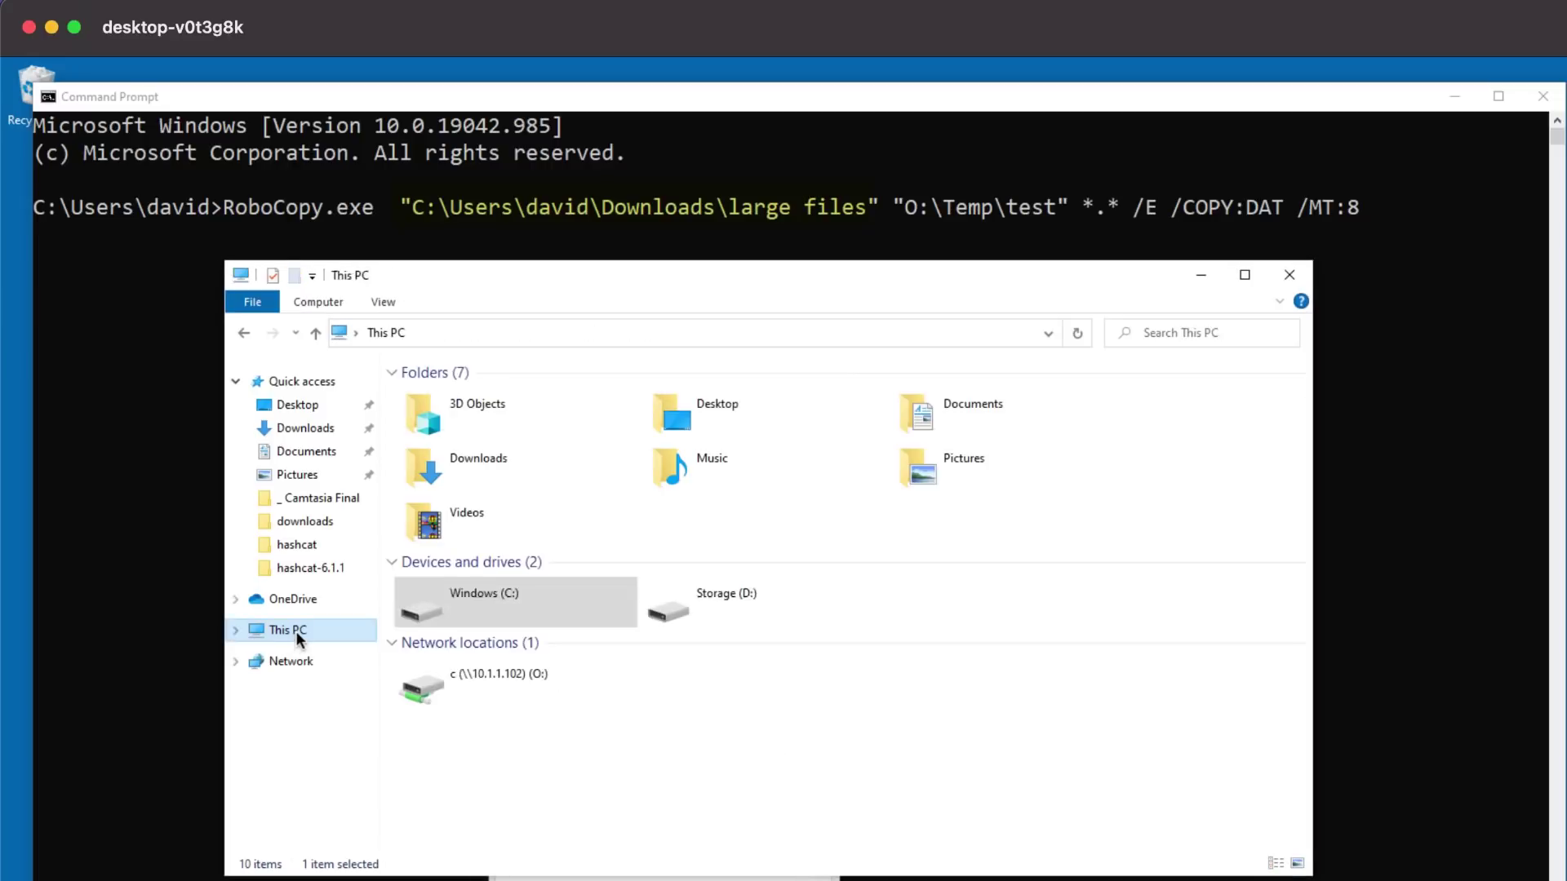
left_click(511, 679)
double_click(510, 679)
double_click(482, 520)
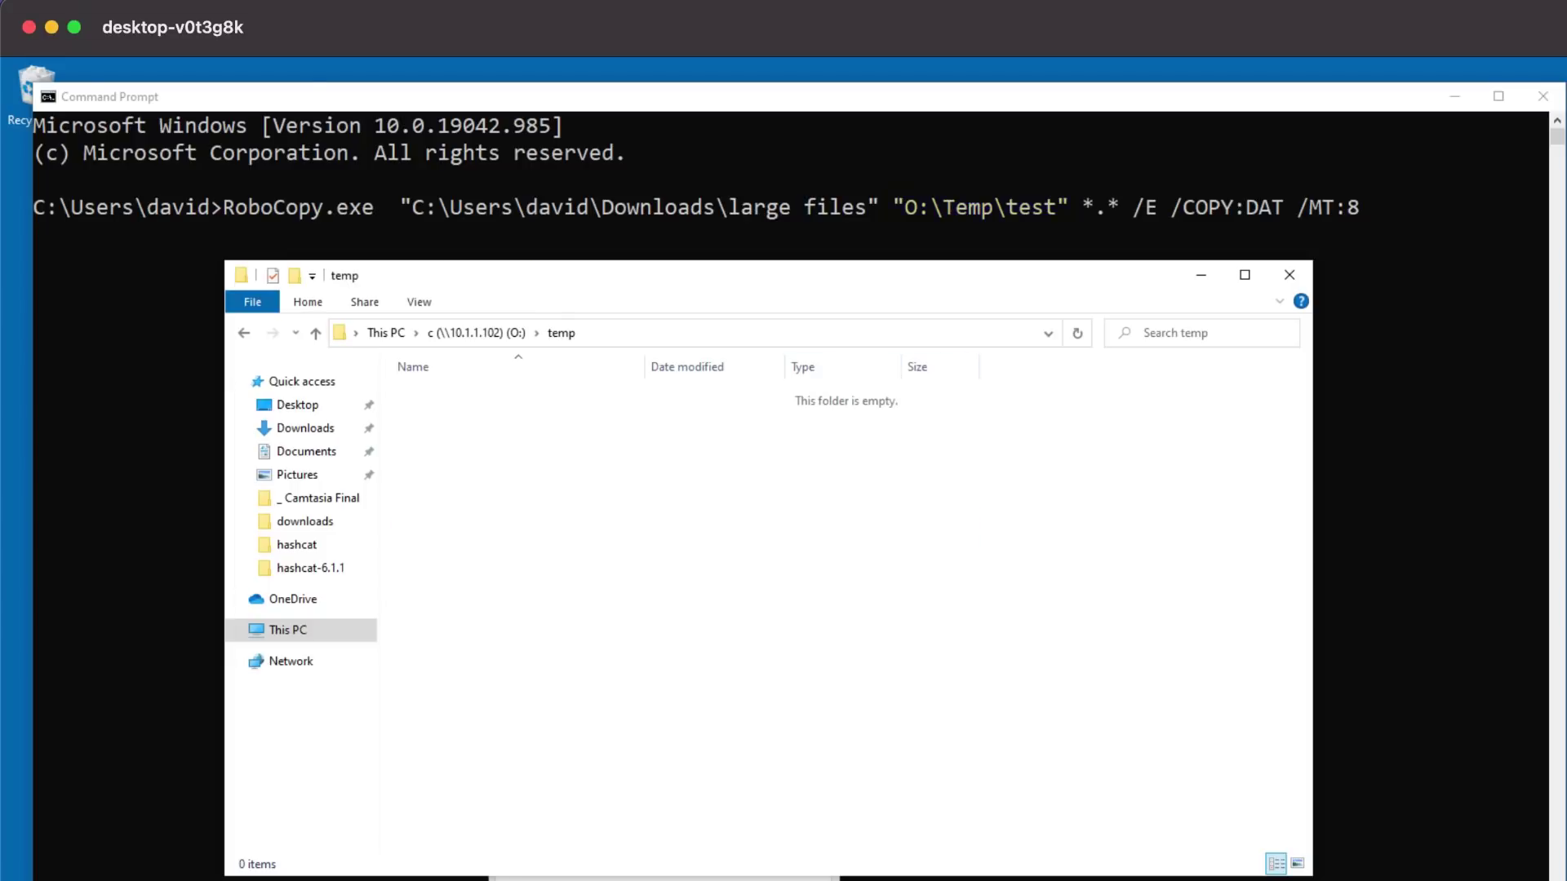
Step: On the second PC, open C:\temp to confirm it is empty
key("super+grave")
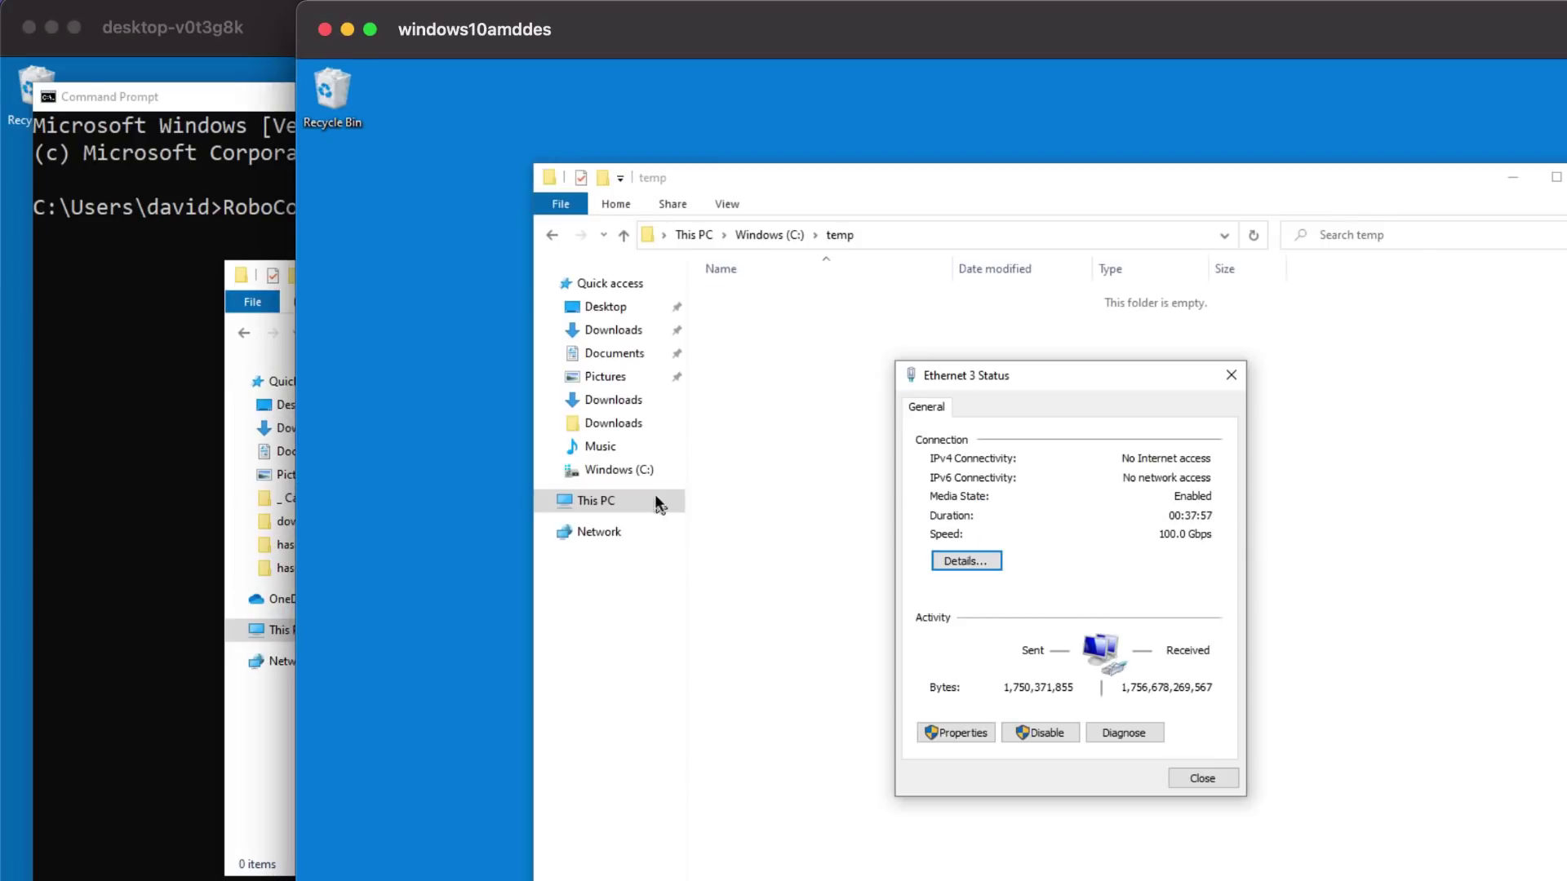
left_click(601, 502)
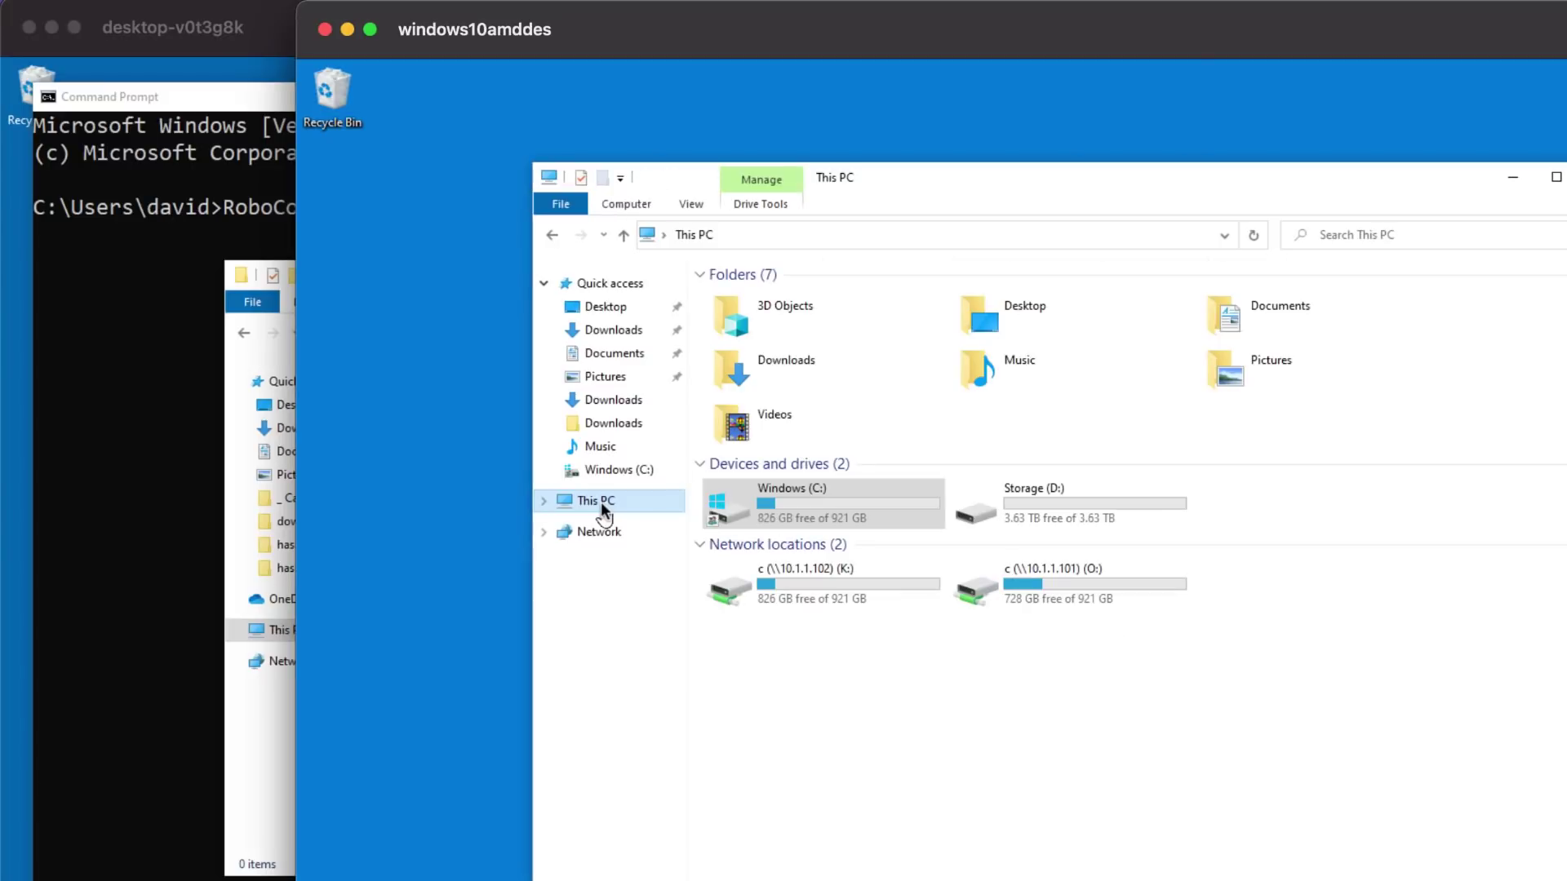
double_click(815, 496)
double_click(764, 424)
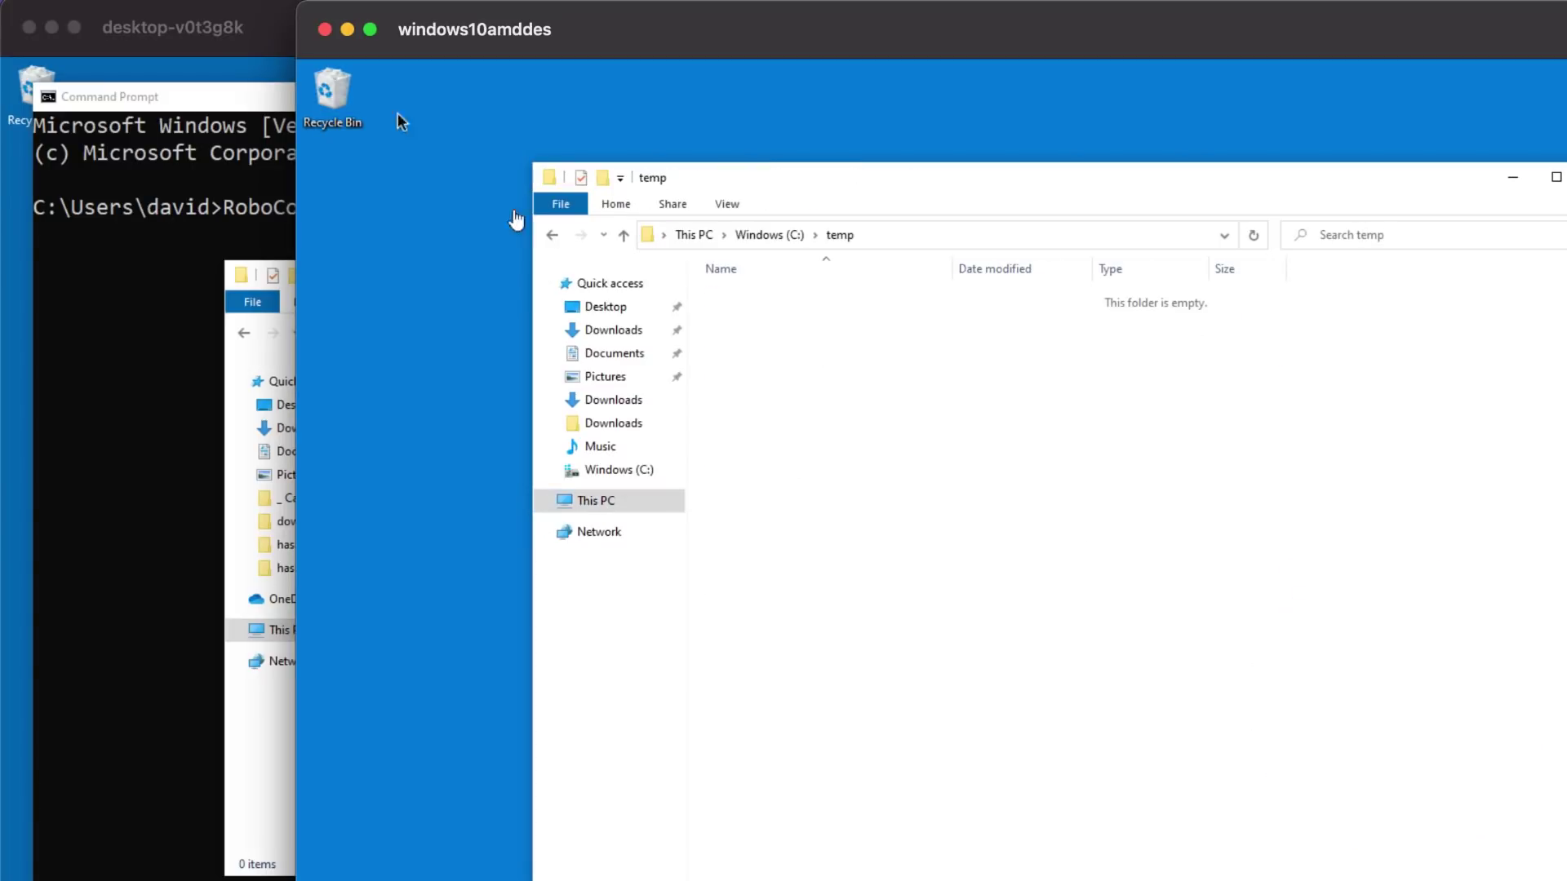
Step: Run the RoboCopy copy of large files to O:\Temp\test, moving 40.026 GB in 10 seconds
left_click(283, 34)
left_click(493, 188)
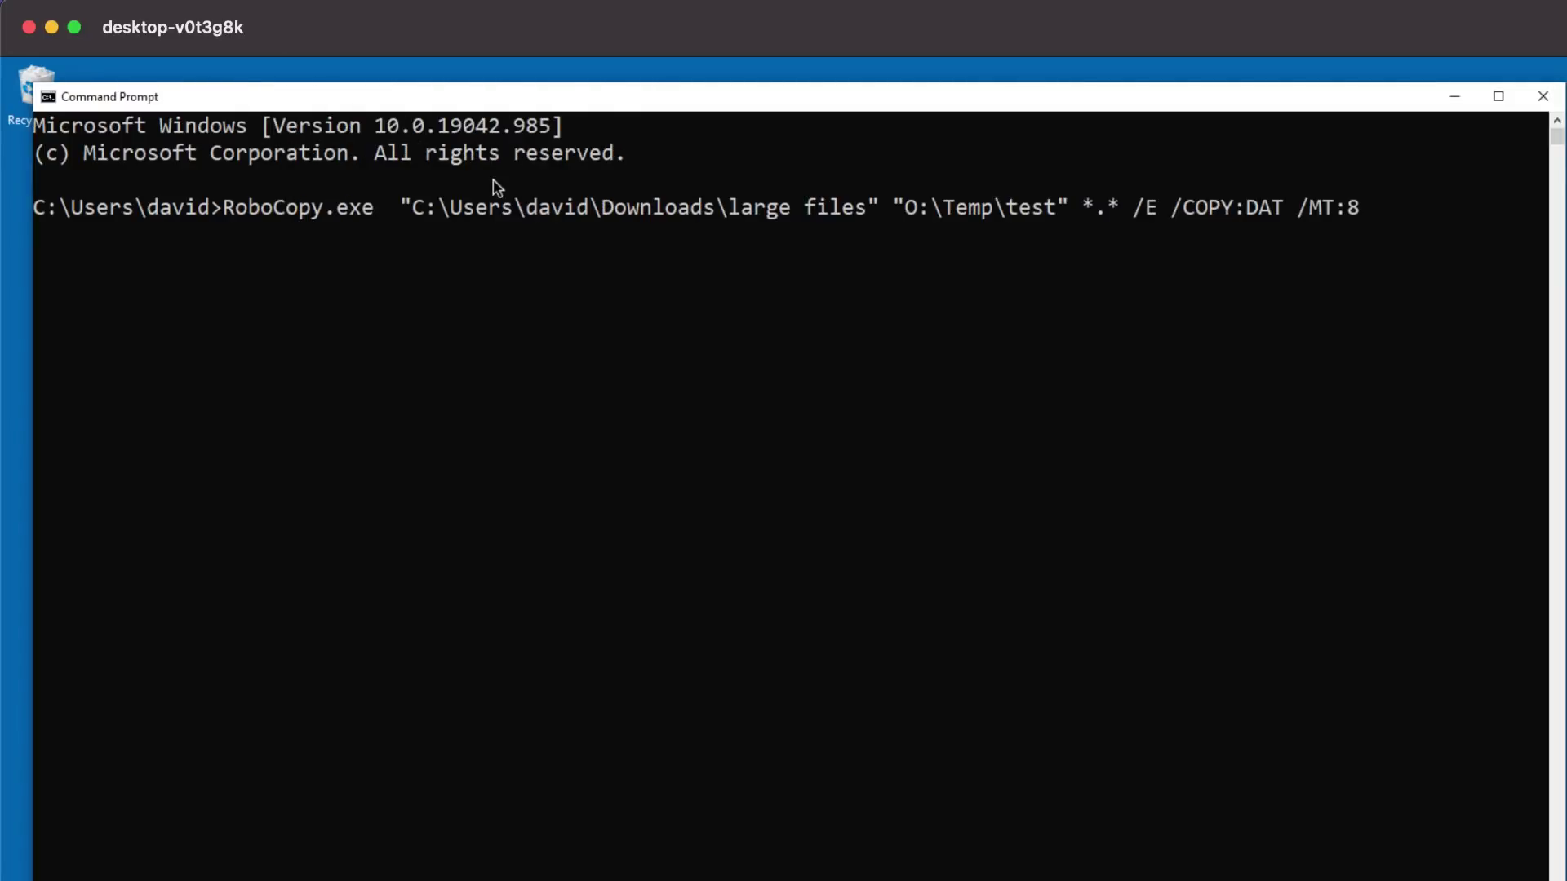
key("Return")
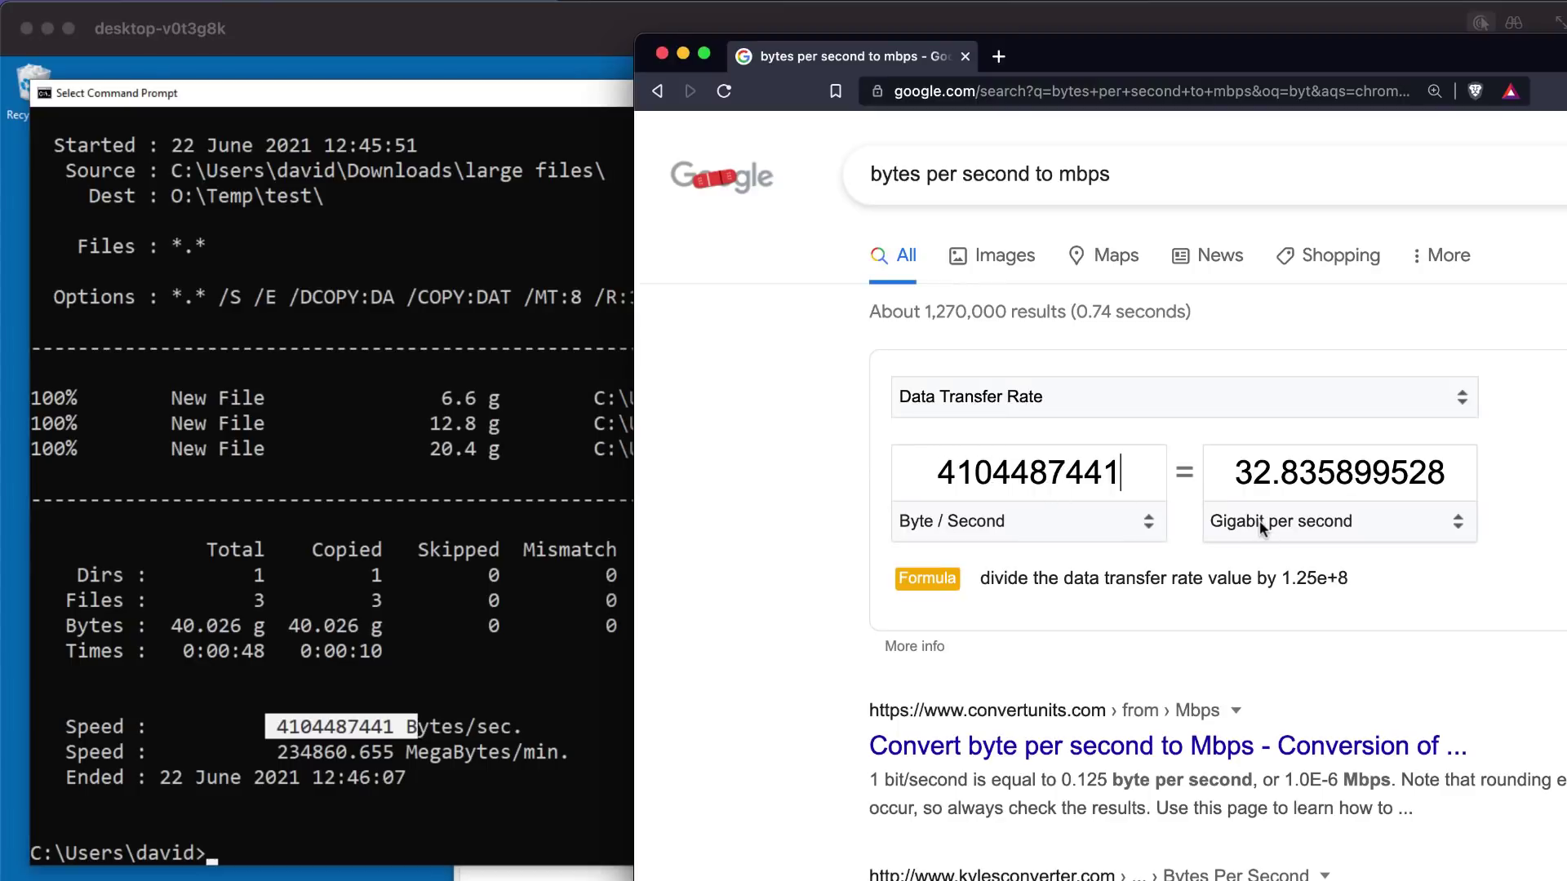
Step: Set Google's converter result unit to Gigabyte per second, then Gigabit per second (about 32.84)
left_click(1260, 521)
left_click(1275, 541)
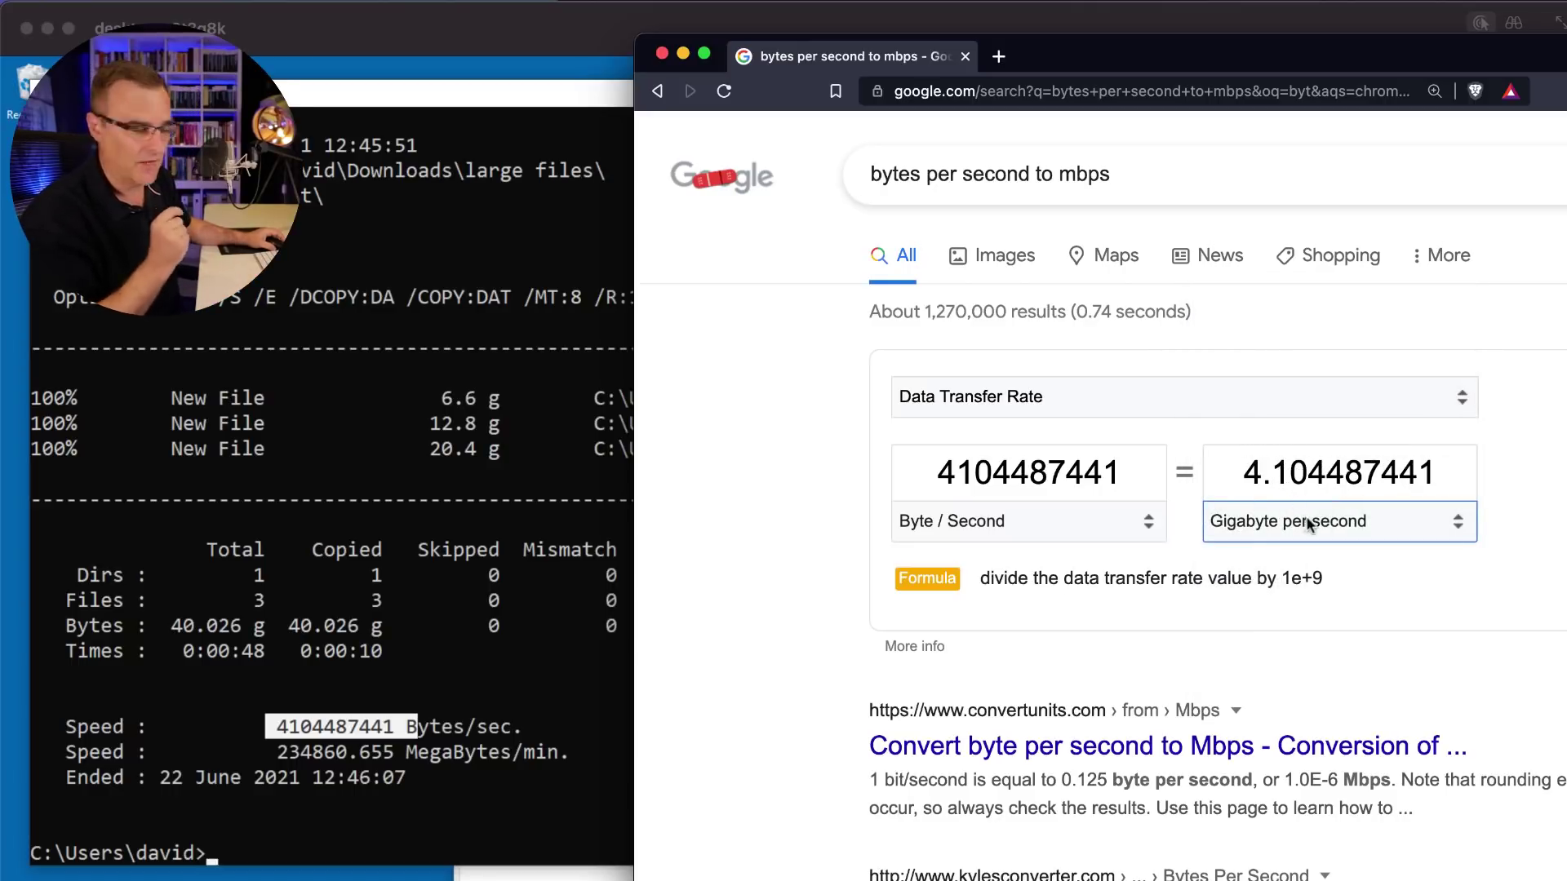
left_click(1311, 522)
left_click(1310, 497)
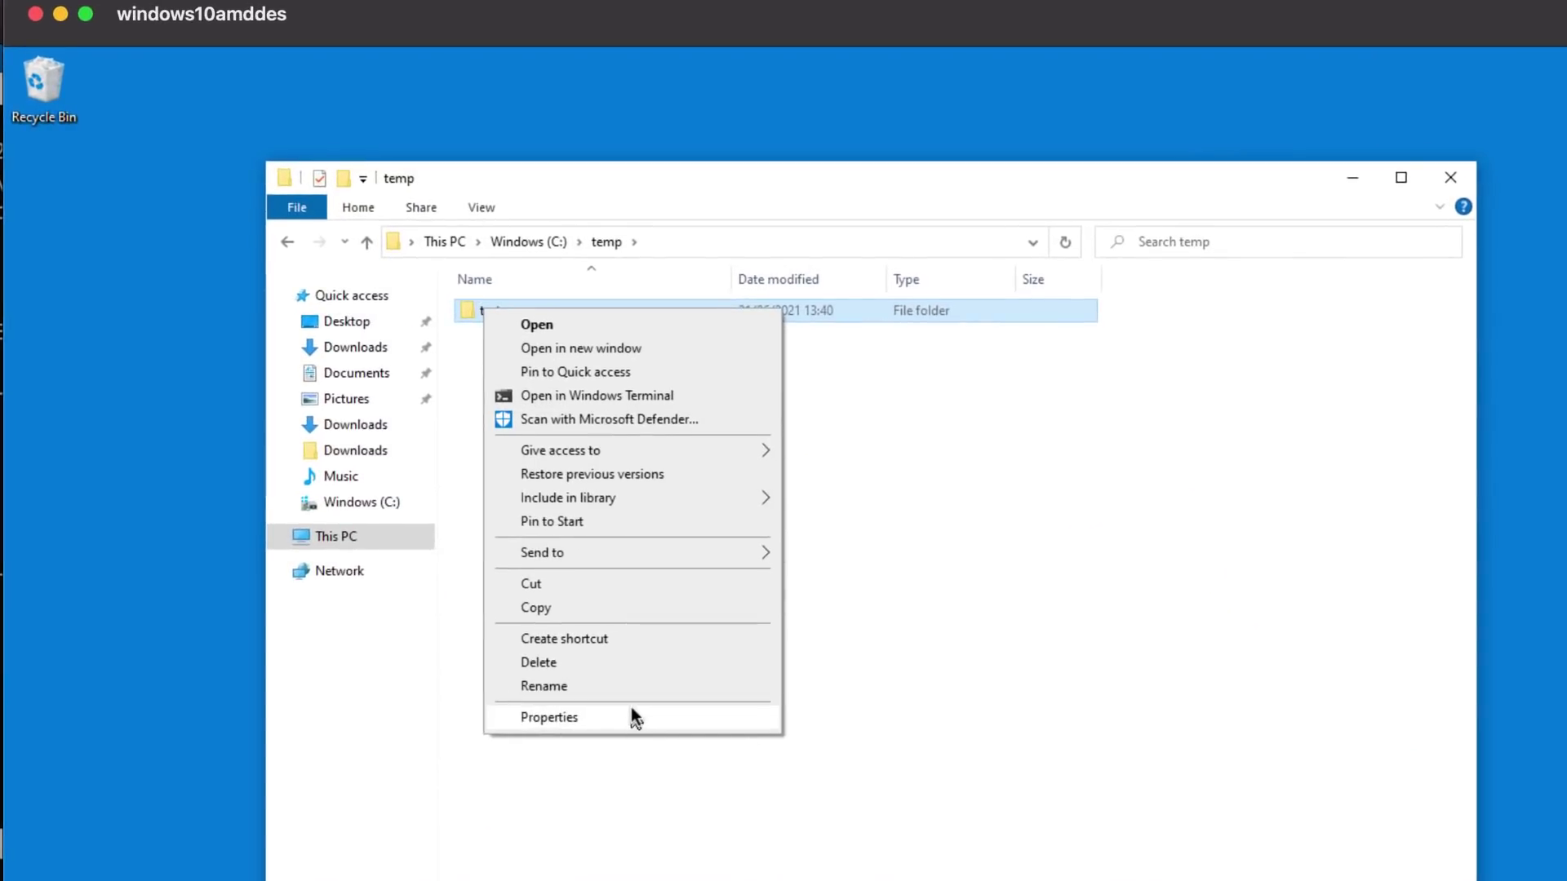
Step: Confirm in its properties that the copied test folder holds 40.0 GB
left_click(630, 709)
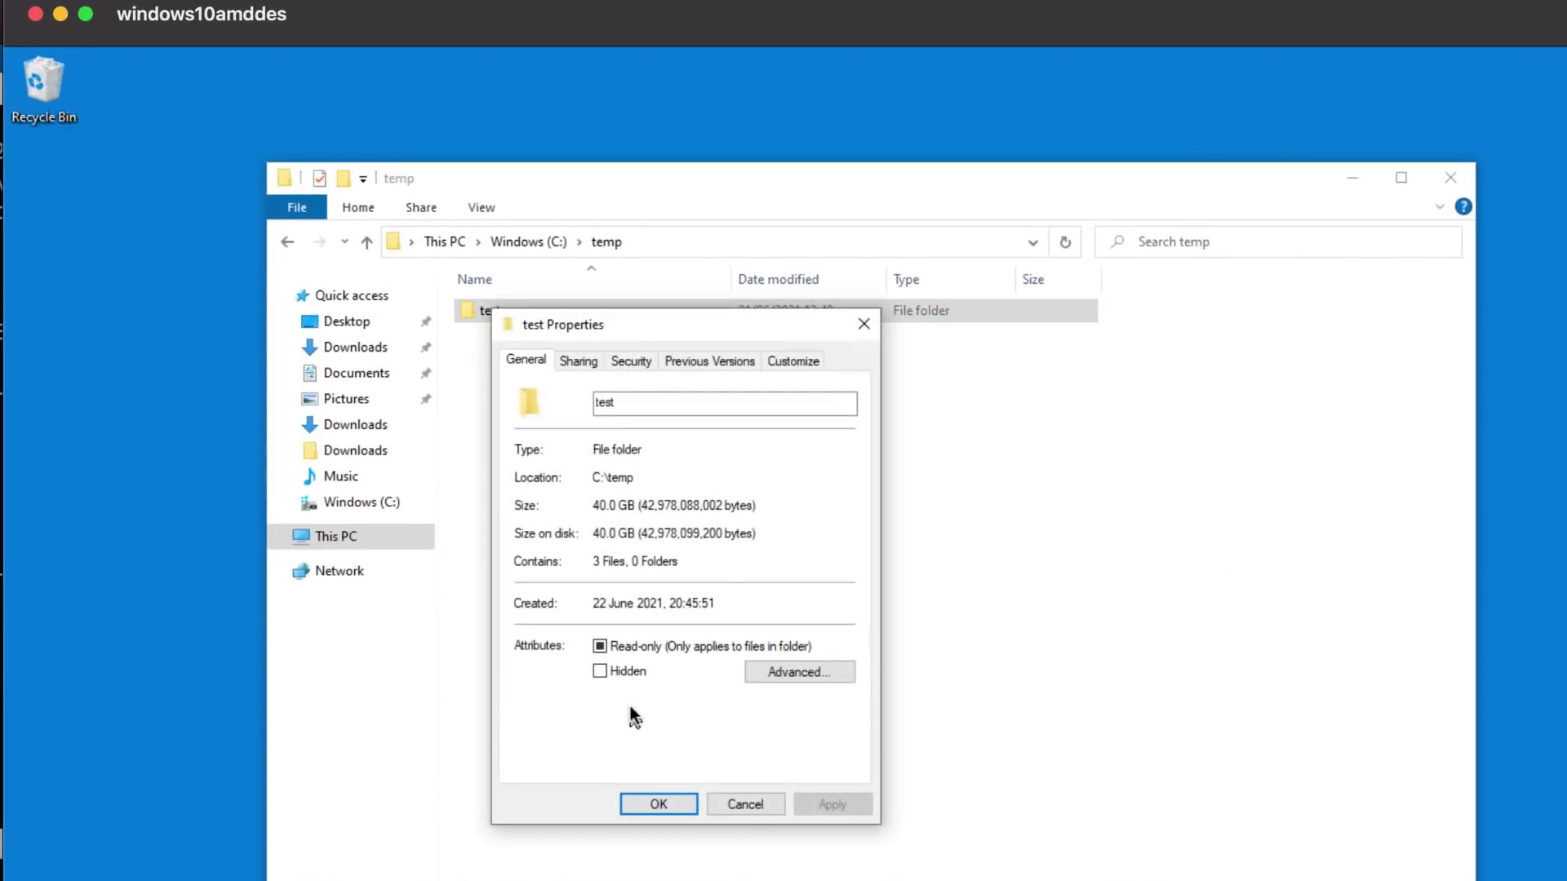
left_click(743, 804)
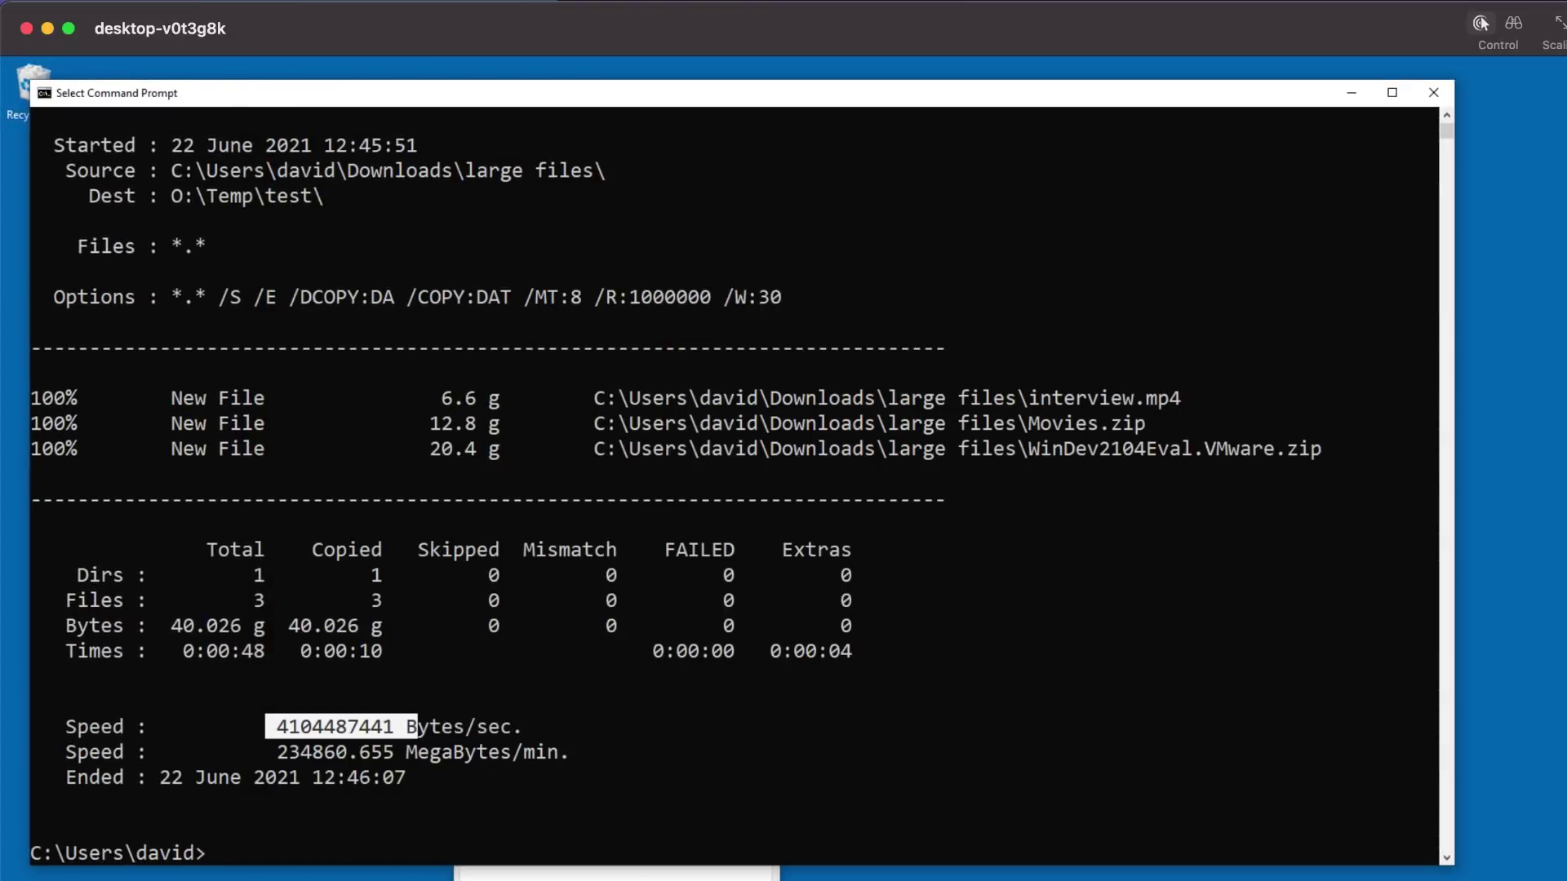
left_click(408, 870)
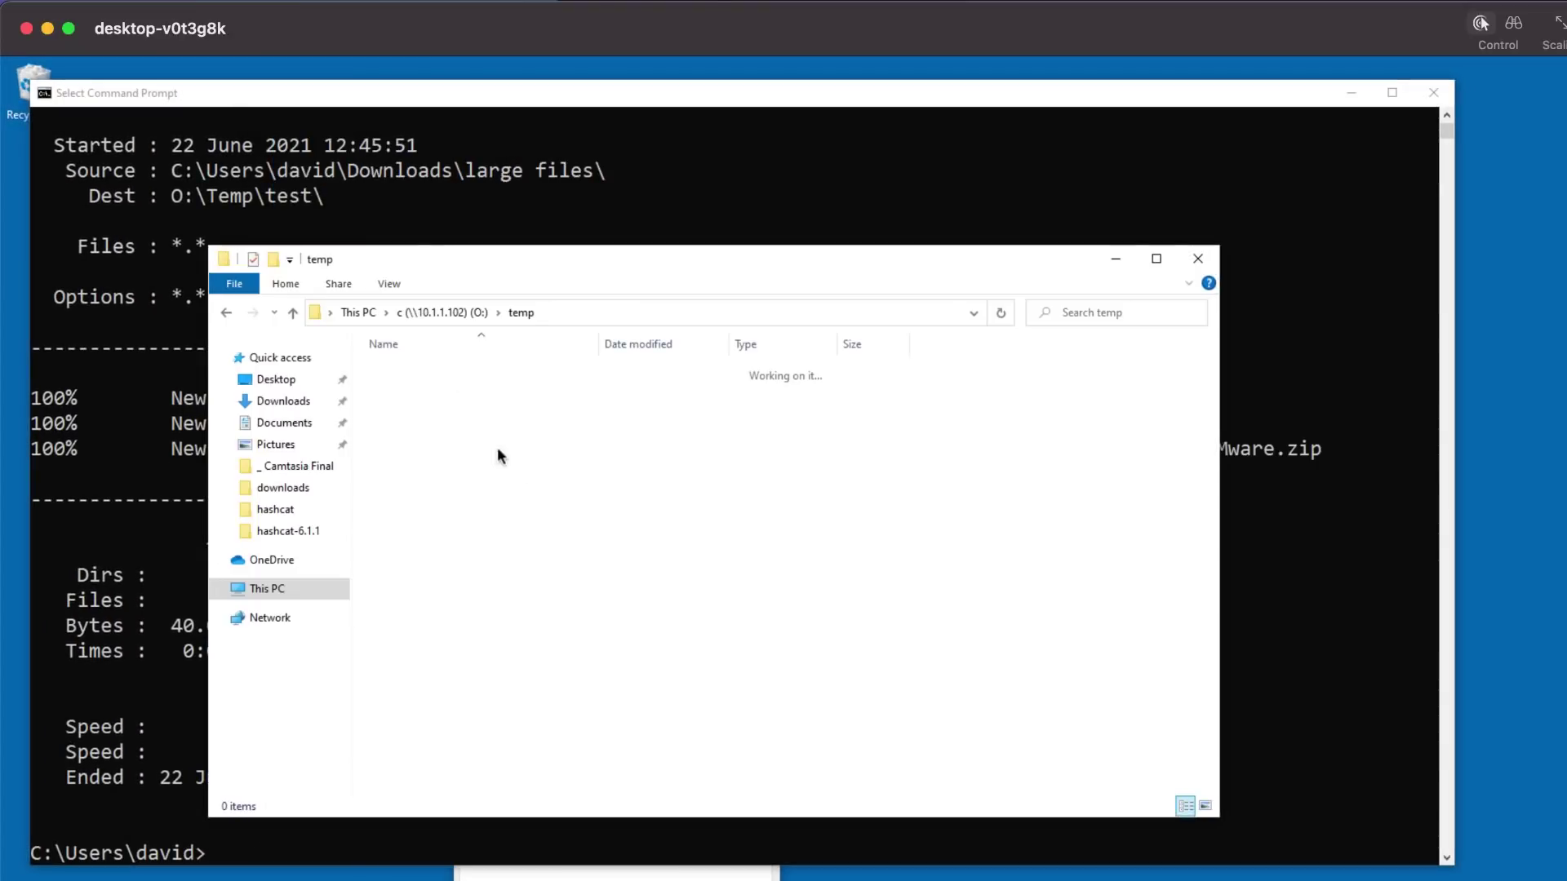
Step: Copy the large files folder from Downloads and paste it into O:\temp
left_click(262, 398)
right_click(431, 389)
left_click(506, 658)
left_click(267, 589)
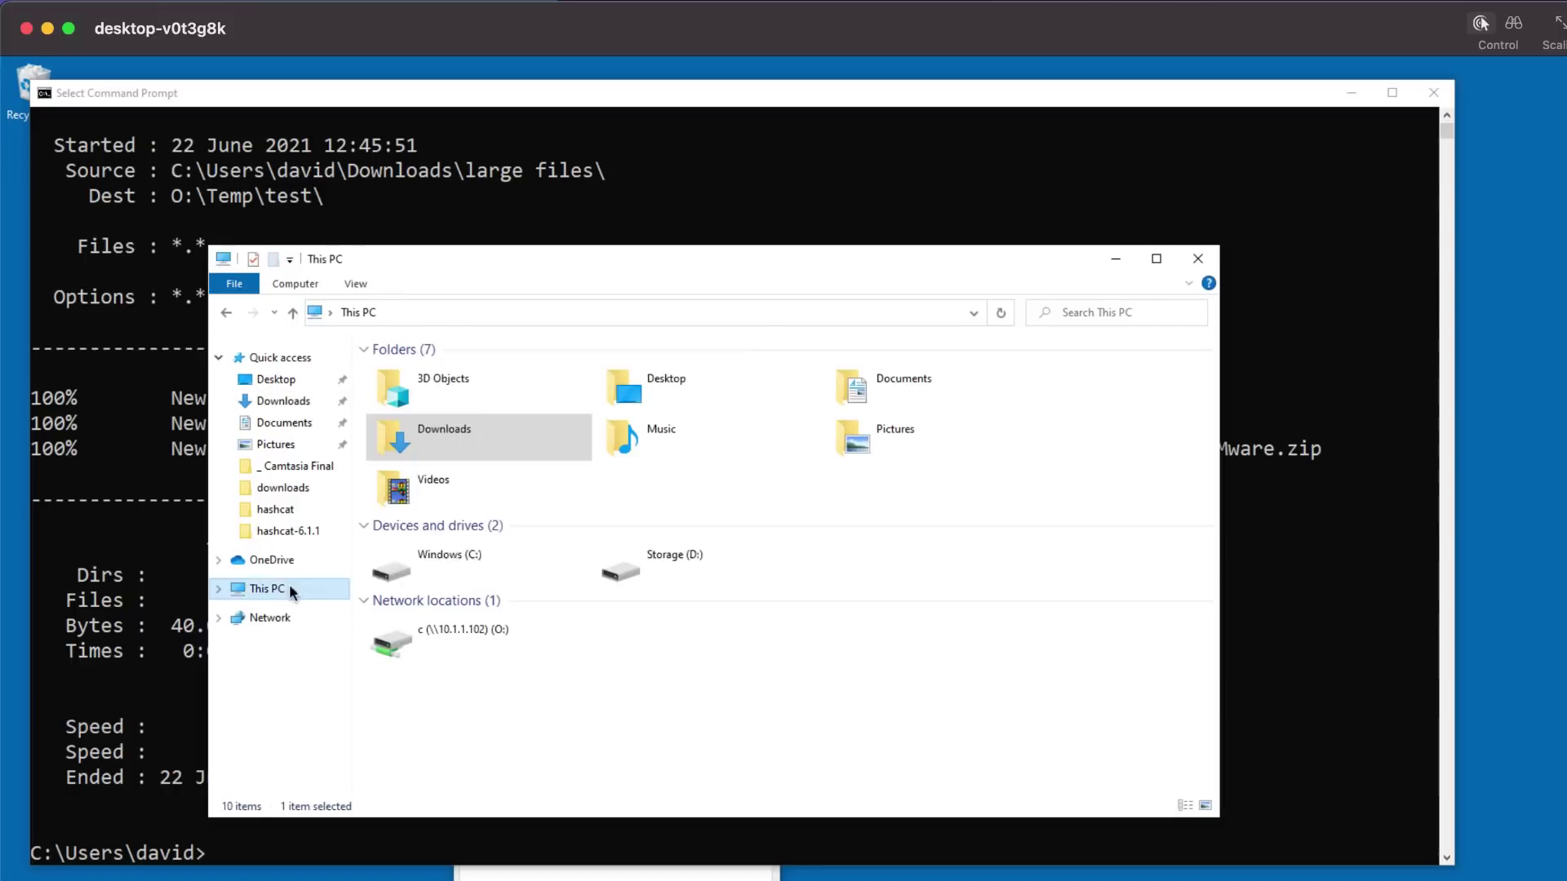
double_click(463, 643)
double_click(423, 501)
right_click(498, 526)
left_click(558, 678)
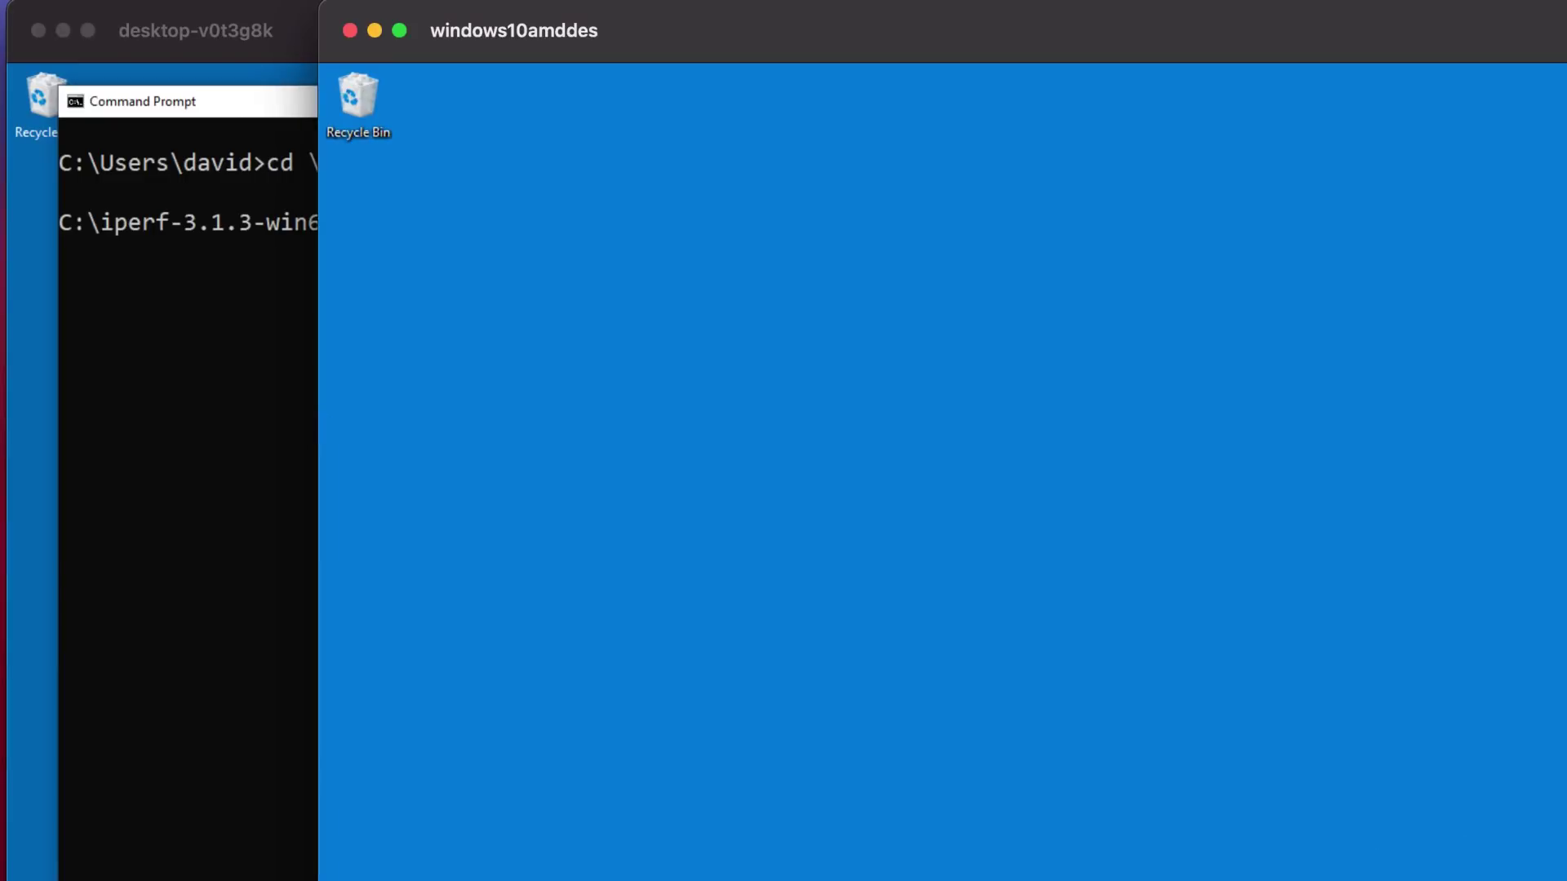
Step: Open a Command Prompt in \iperf-3.1.3-win64 and type the iperf3 client command for 10.1.1.102
key("super")
type("cmd")
key("Return")
type("cd \\iperf-3.1.3-win64")
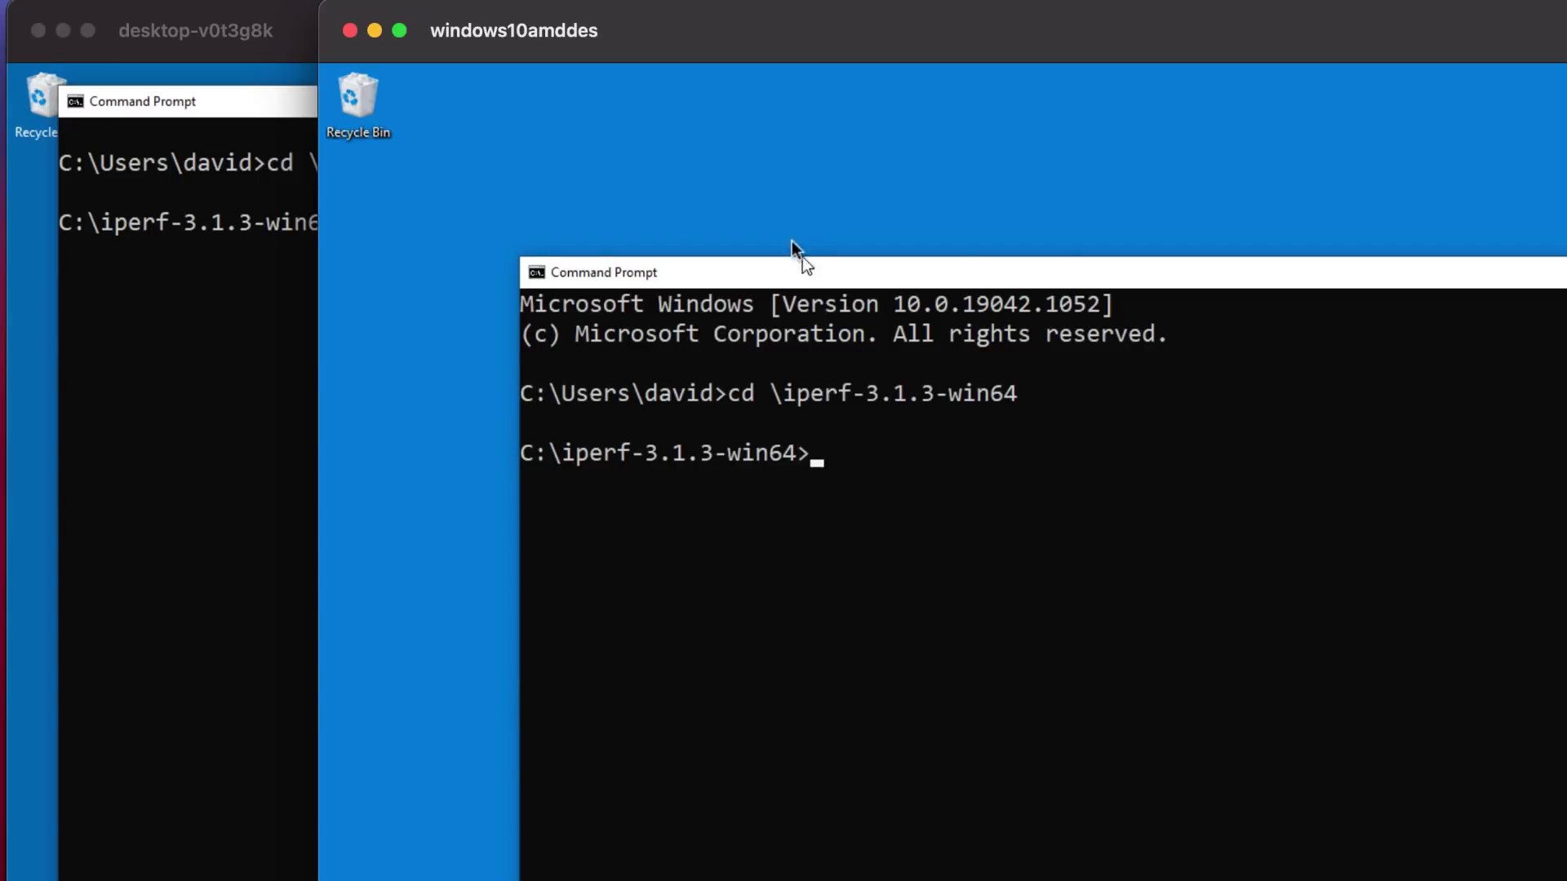
left_click_drag(768, 212, 725, 152)
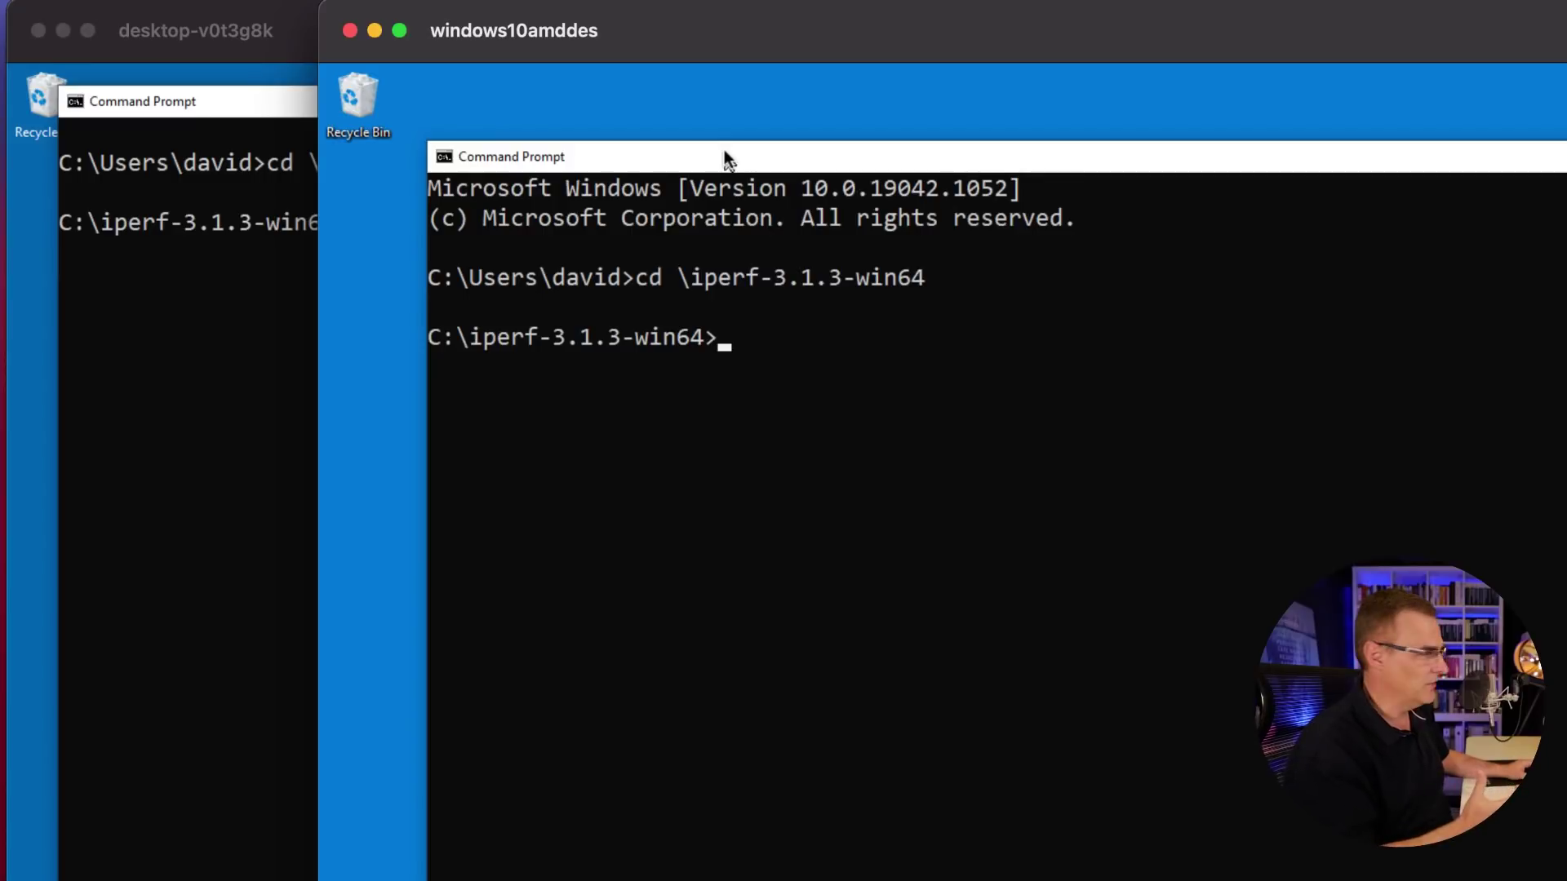
type("iperf3.exe -c 10.1.1.102 -p 5201 -l 512k -t 30 -P 18 -O 3")
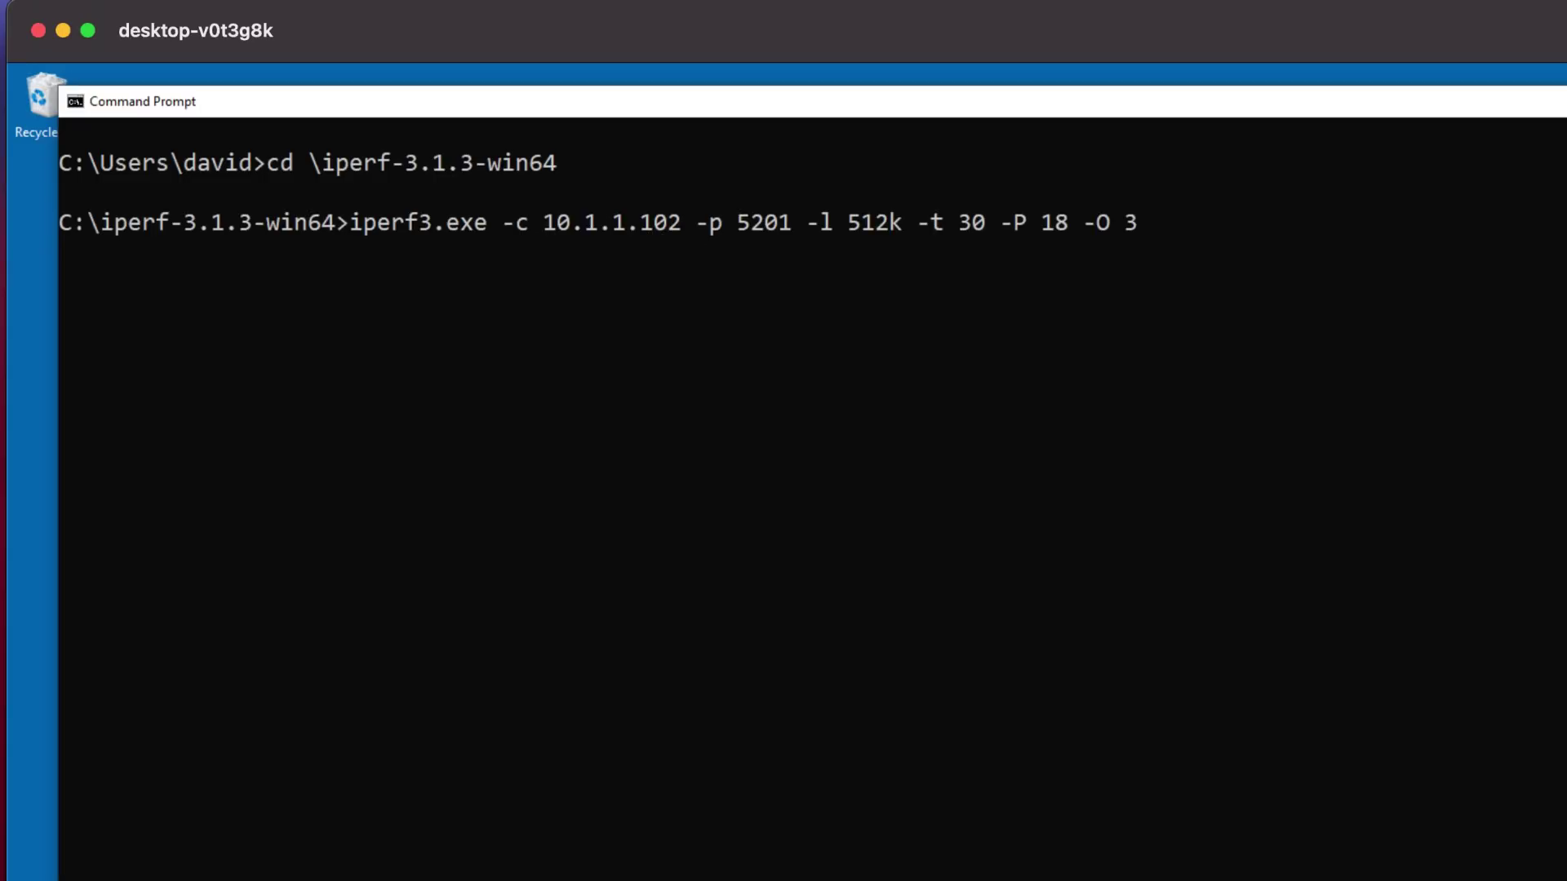
Step: Run ipconfig on the server PC and select its Ethernet 3 address, 10.1.1.102
left_click(463, 855)
type("cmd")
key("Return")
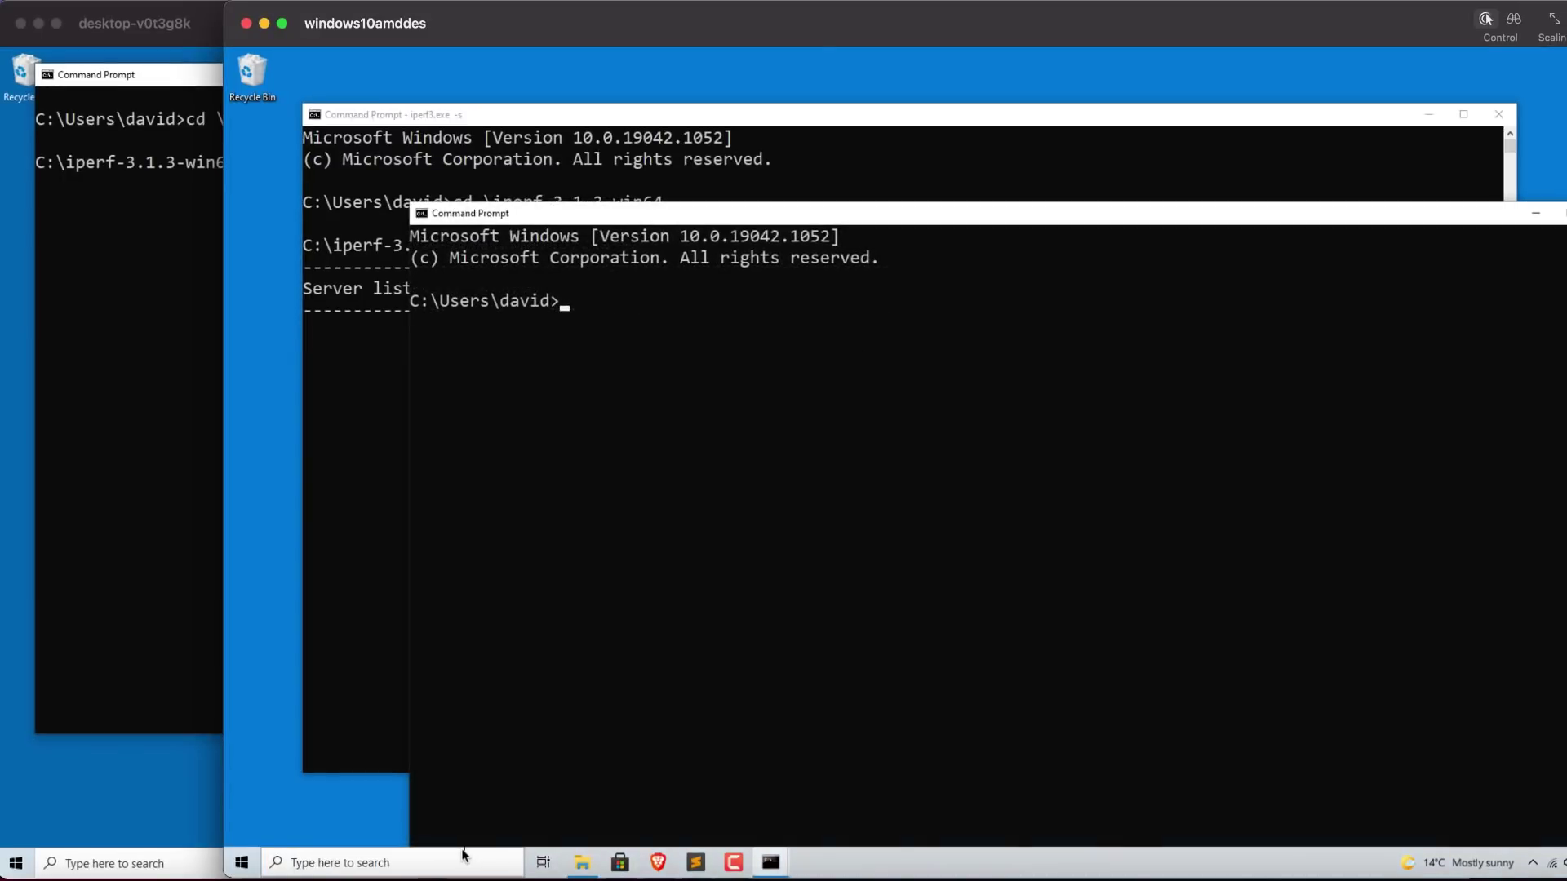
type("ipconfig")
key("Return")
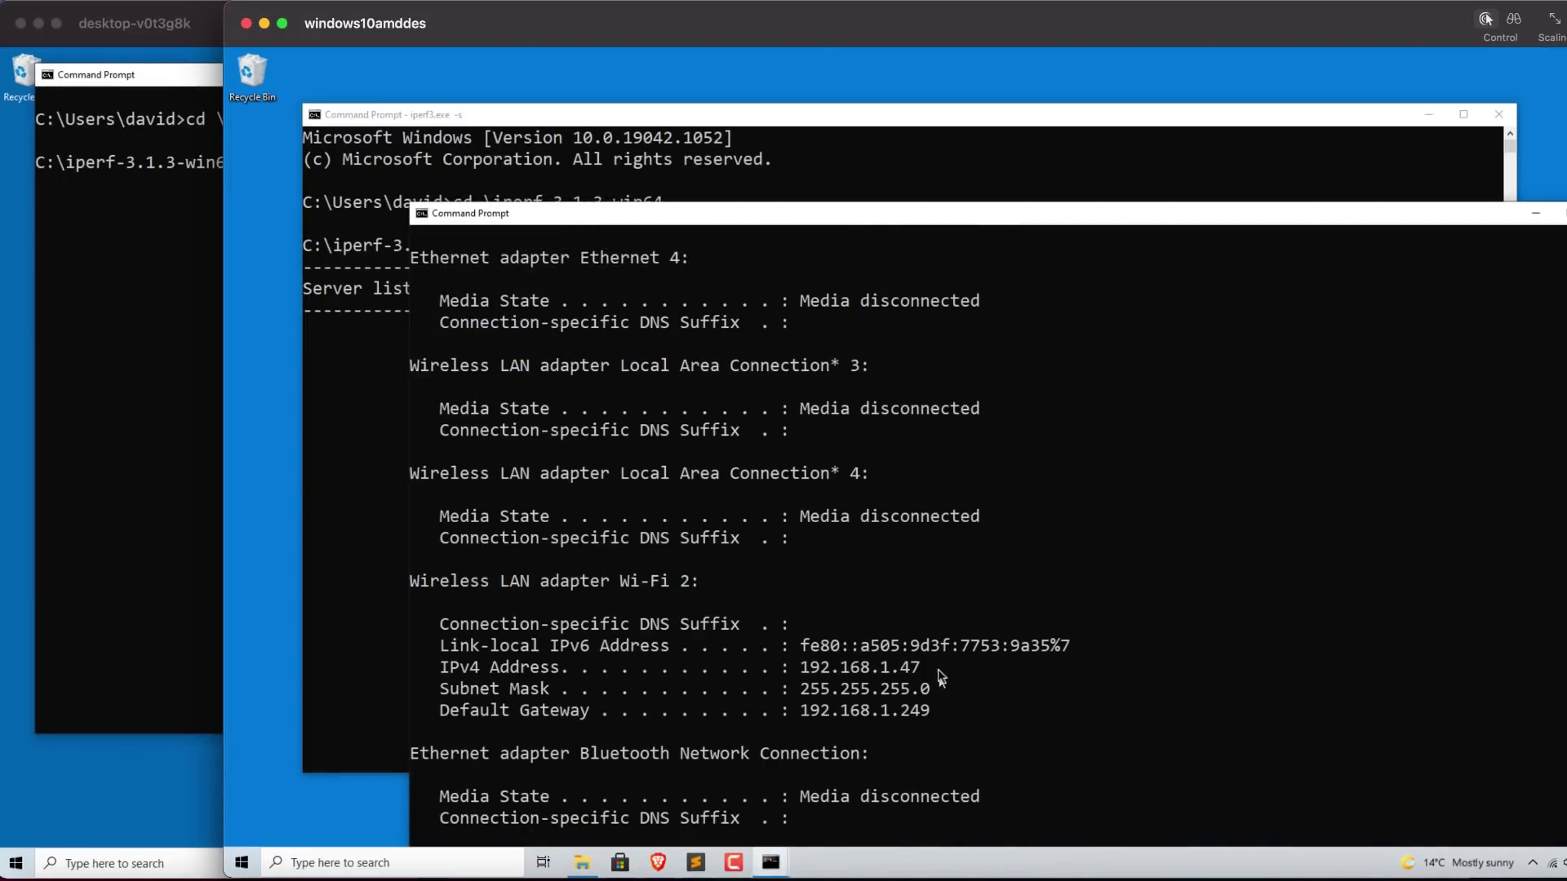
scroll(940, 644, "up", 3)
left_click_drag(925, 367, 743, 361)
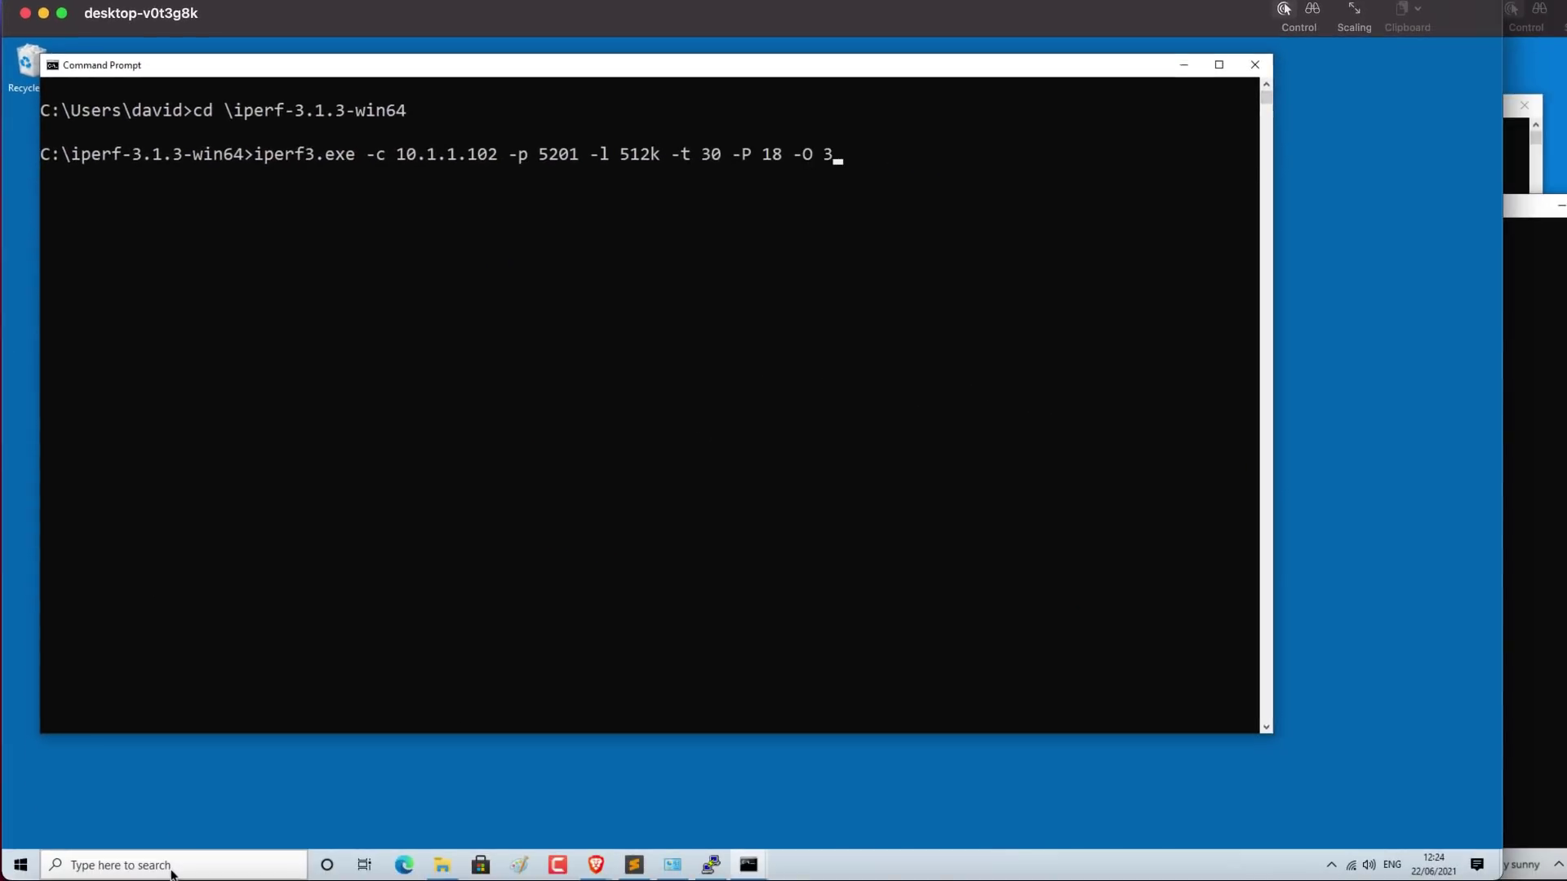
Step: Run ipconfig in a new Command Prompt on the client PC, showing 10.1.1.101
left_click(149, 854)
type("cmd")
key("Return")
type("ipconfig")
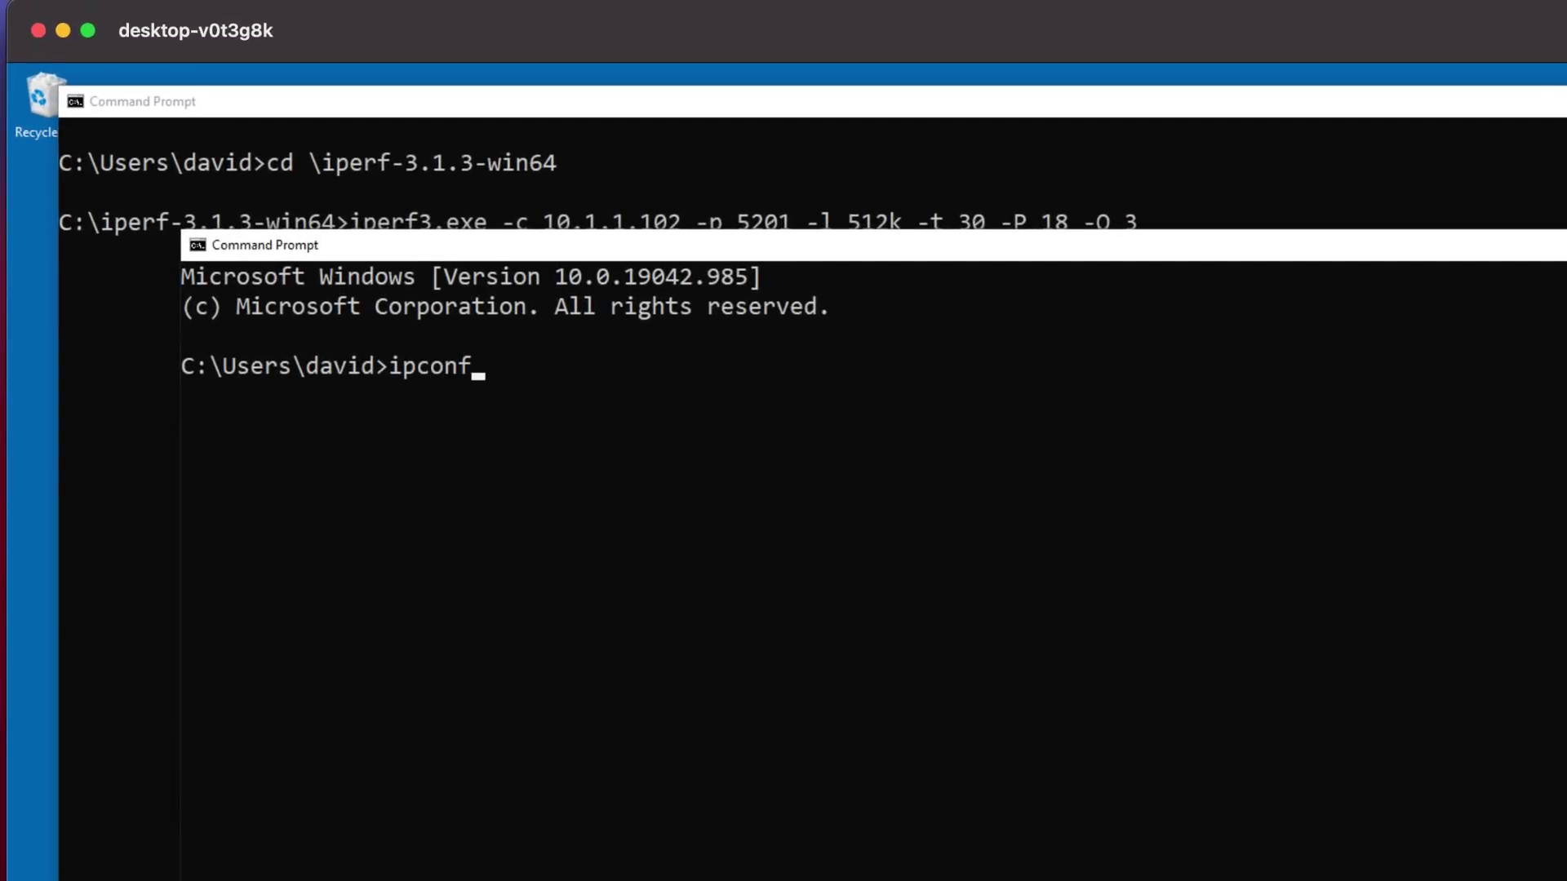
key("Return")
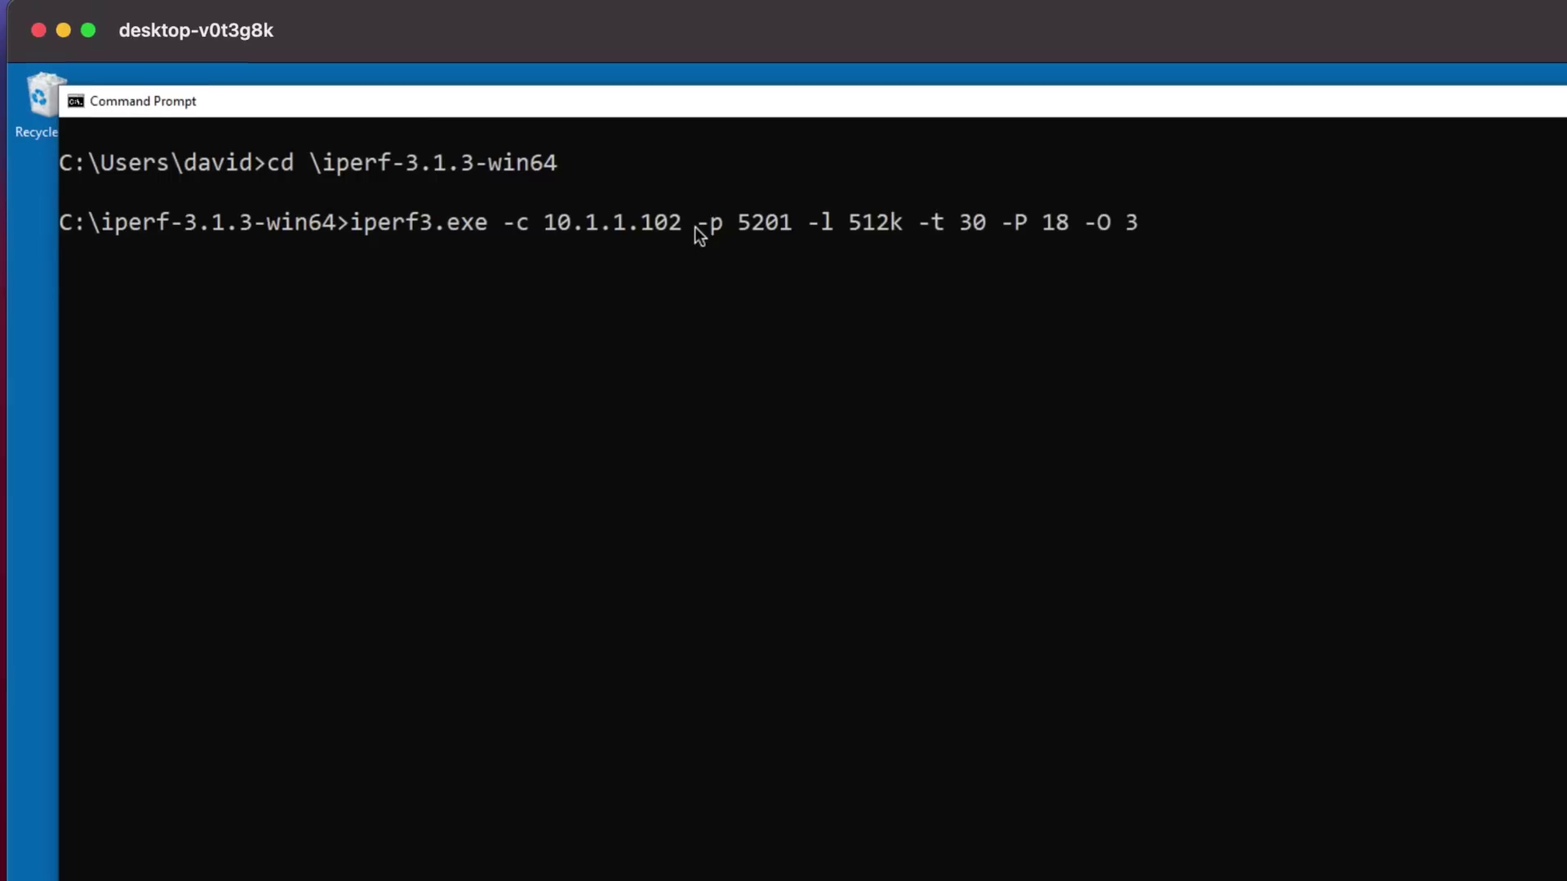
Step: Review the port 5201, 512k buffer and 30 s options, then run the iperf3 client test
left_click_drag(696, 228, 796, 229)
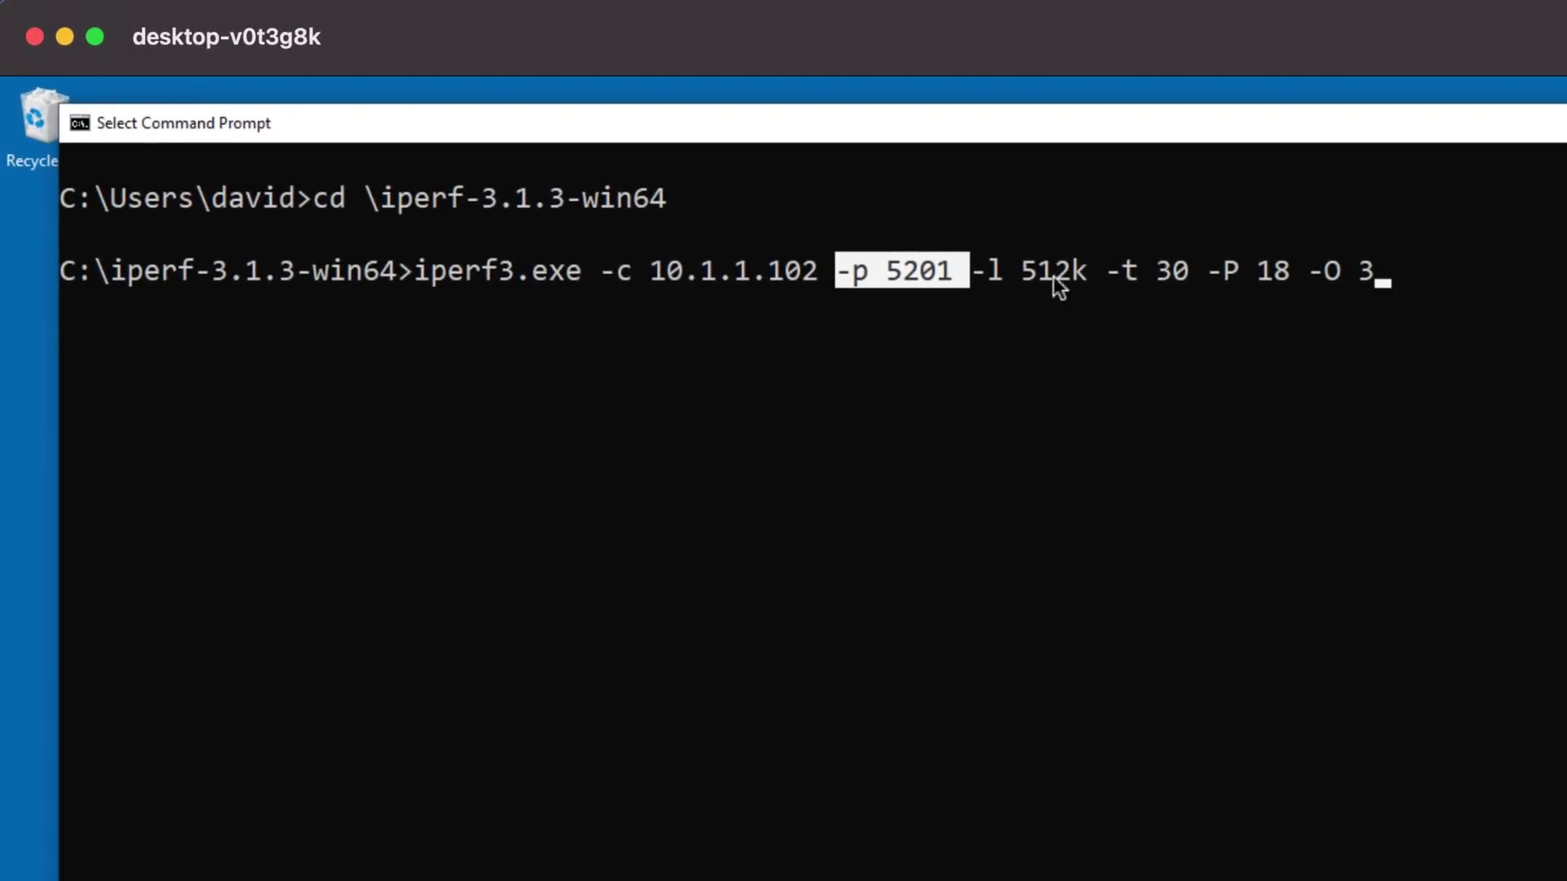
key("super+grave")
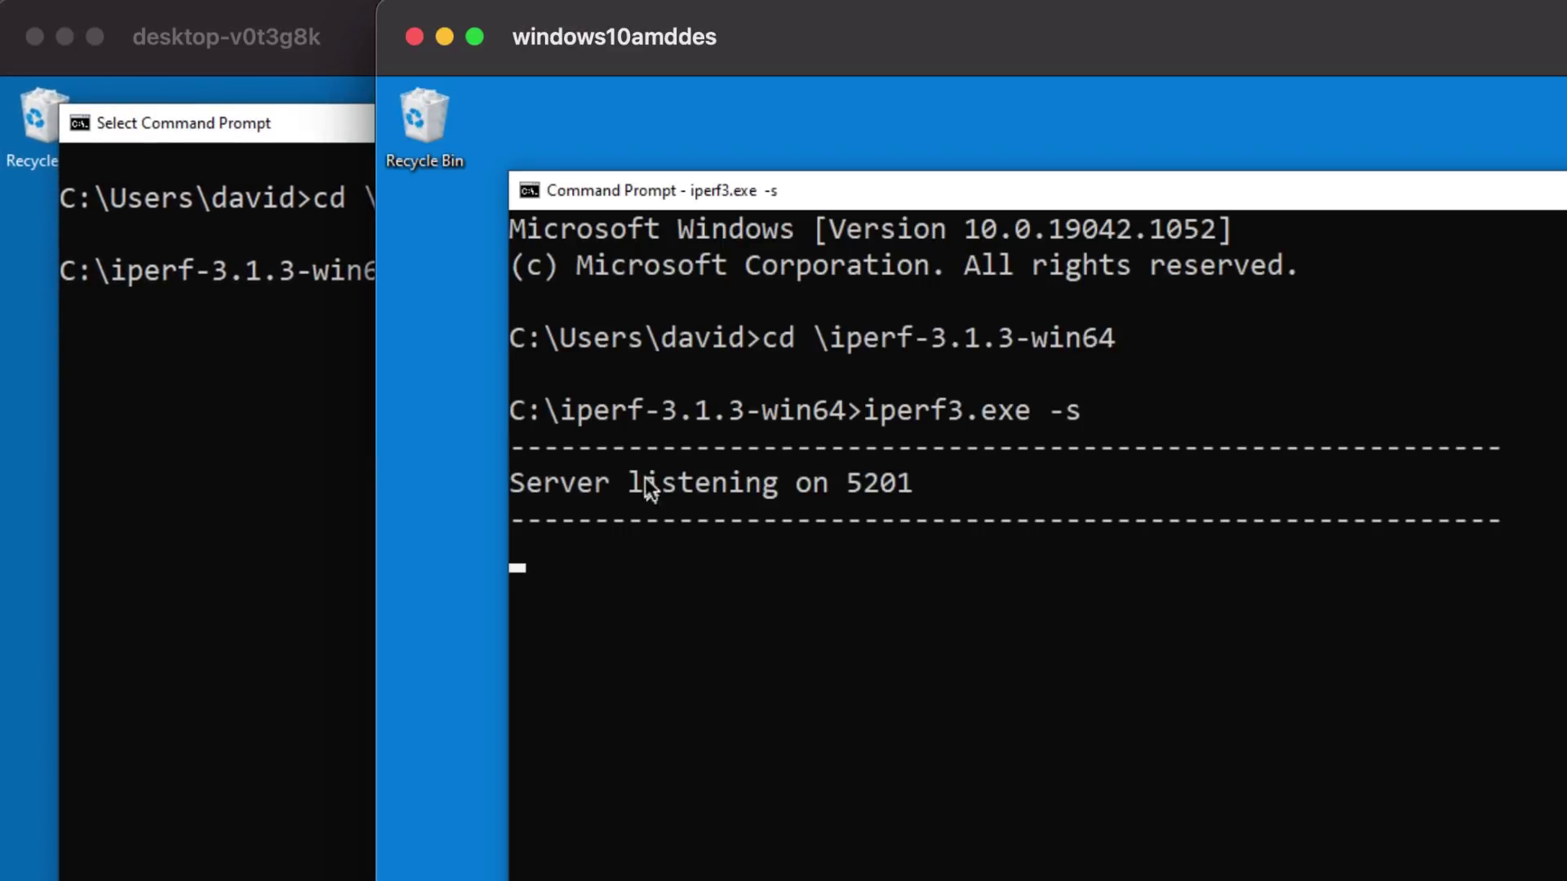
left_click(263, 368)
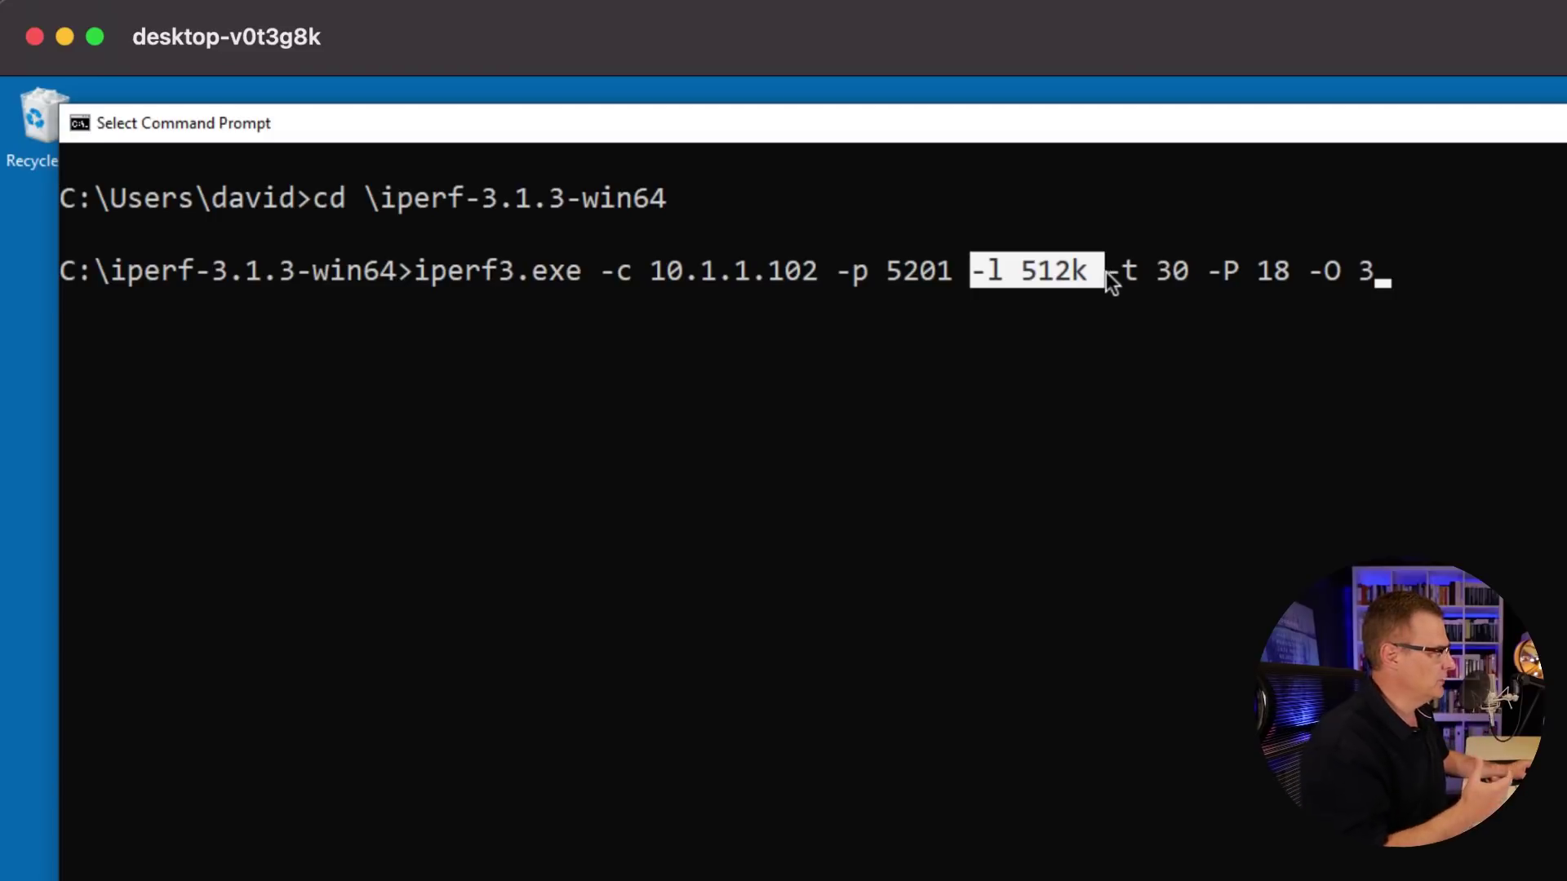
left_click_drag(1108, 277, 1443, 273)
left_click(1434, 276)
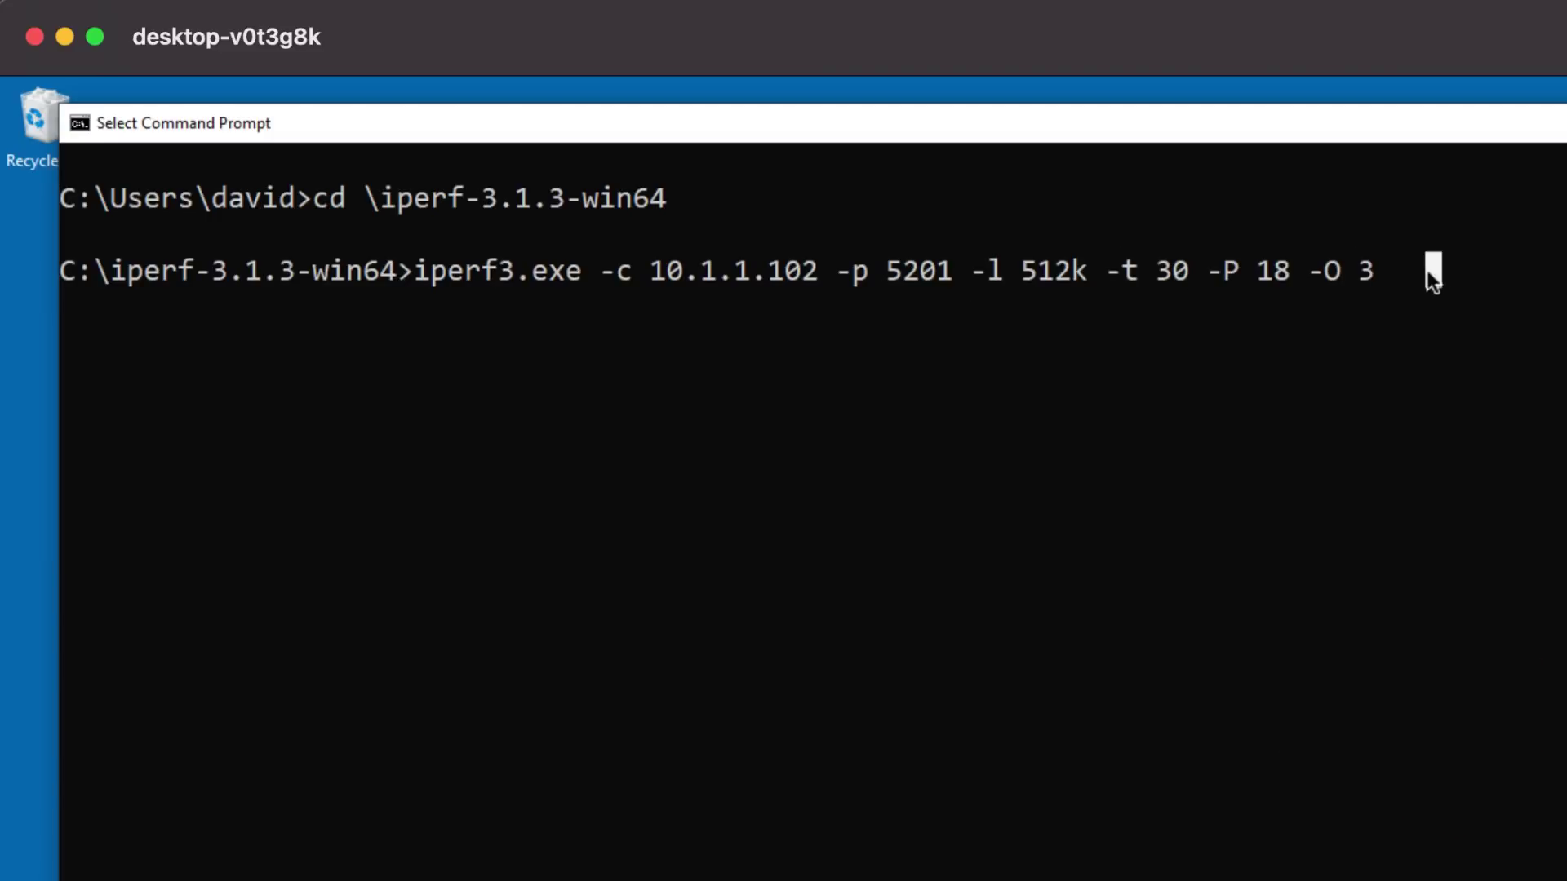
key("Return")
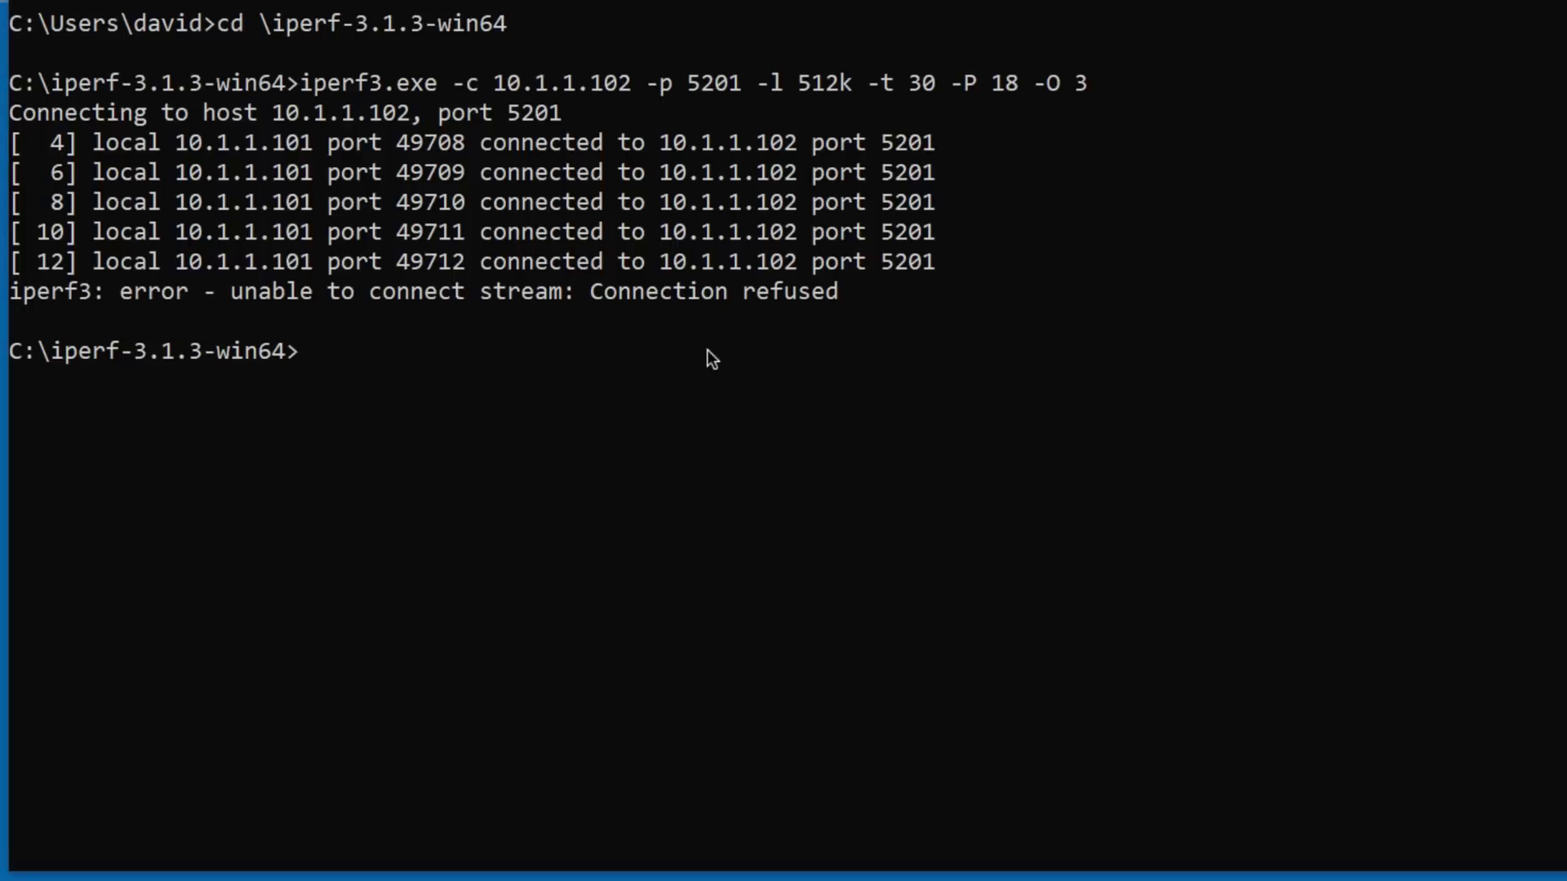
Step: Rerun the refused iperf3 test until it reports about 55.7 Gbits/sec, then open Task Manager
key("Up")
key("Return")
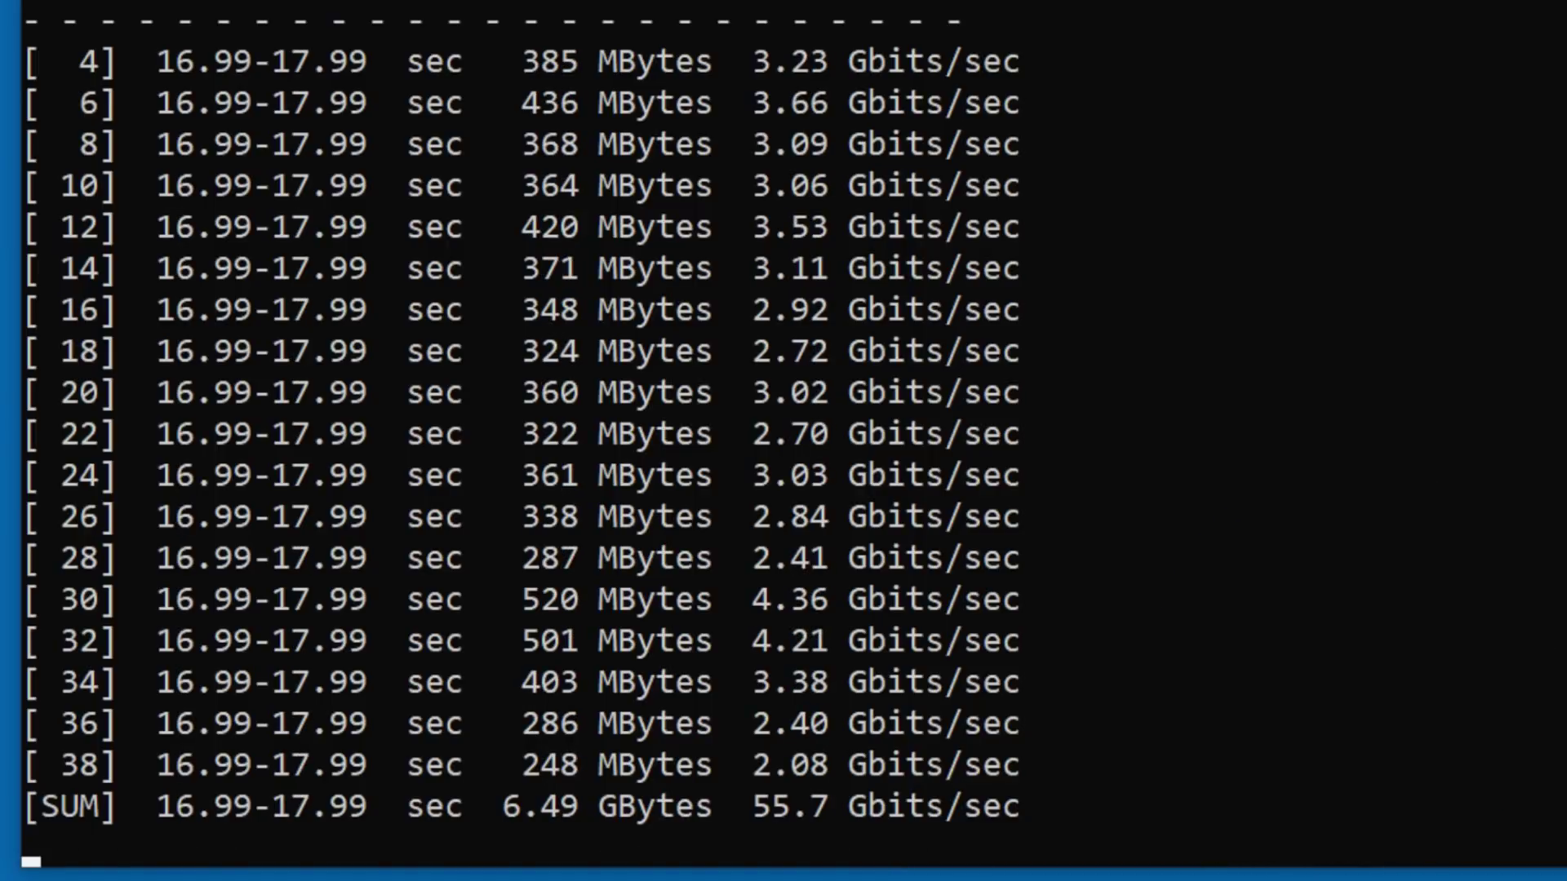
key("ctrl+shift+Escape")
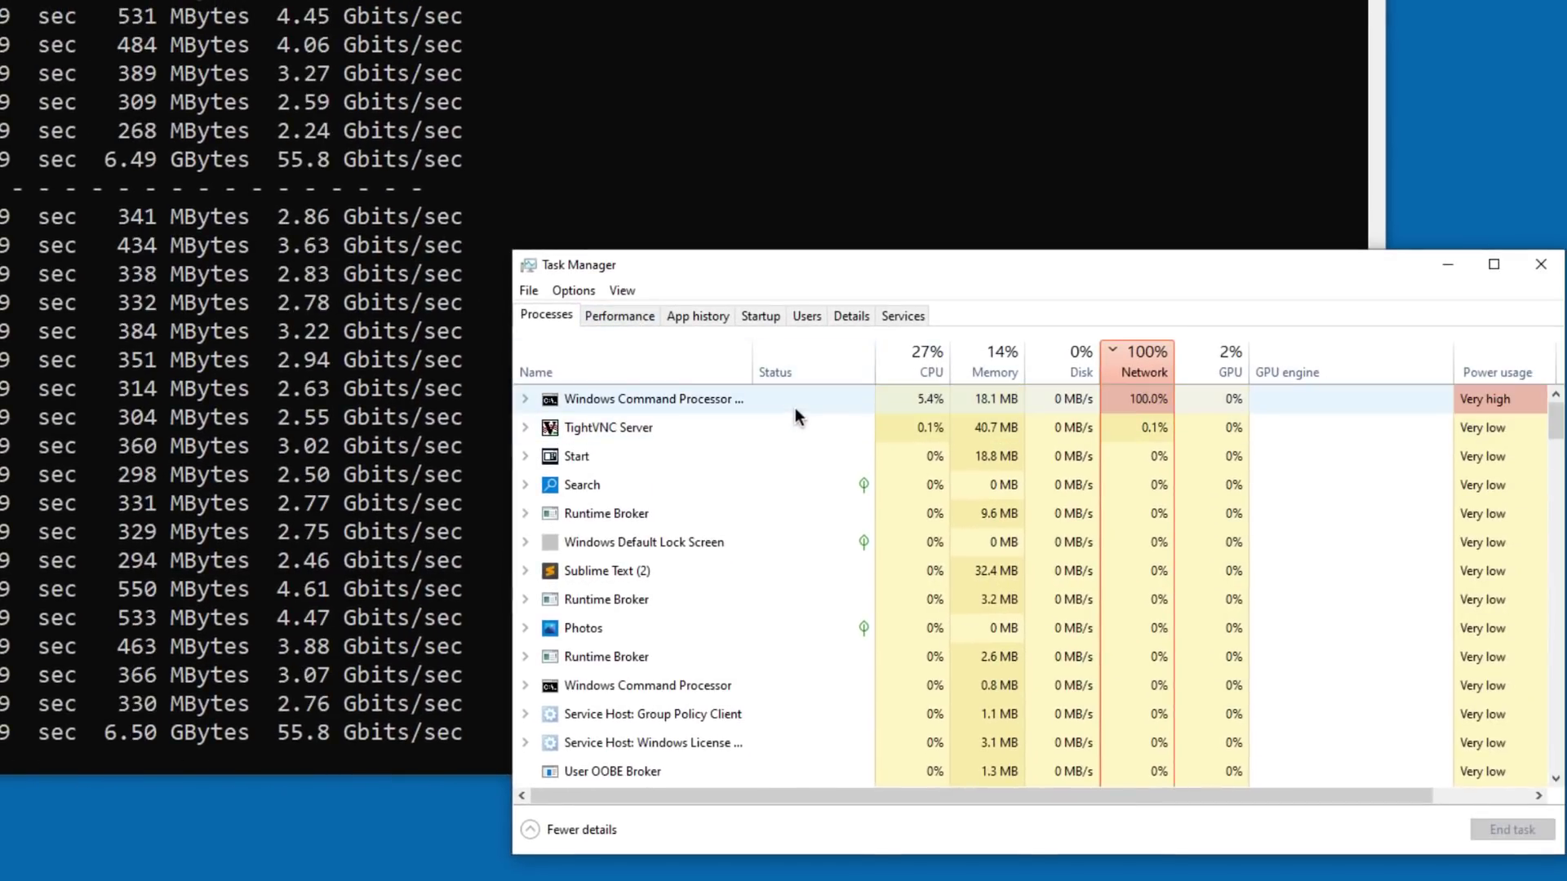
Step: Expand Windows Command Processor to reveal iperf3, show the Ethernet graph, and highlight the 55.3 Gbits/sec total
left_click(804, 400)
left_click(525, 400)
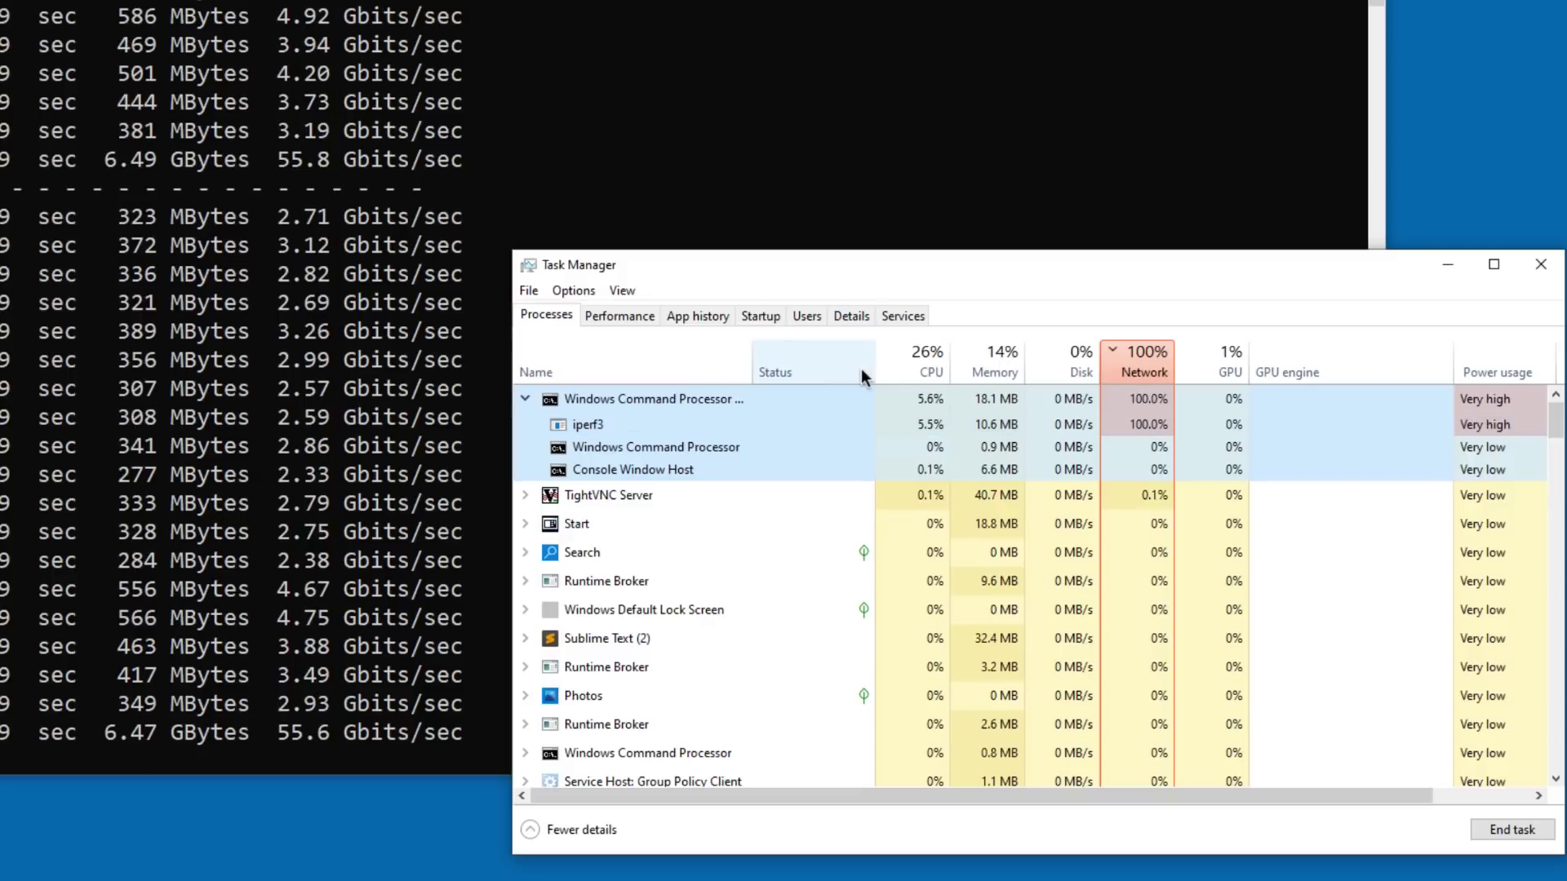
left_click(640, 316)
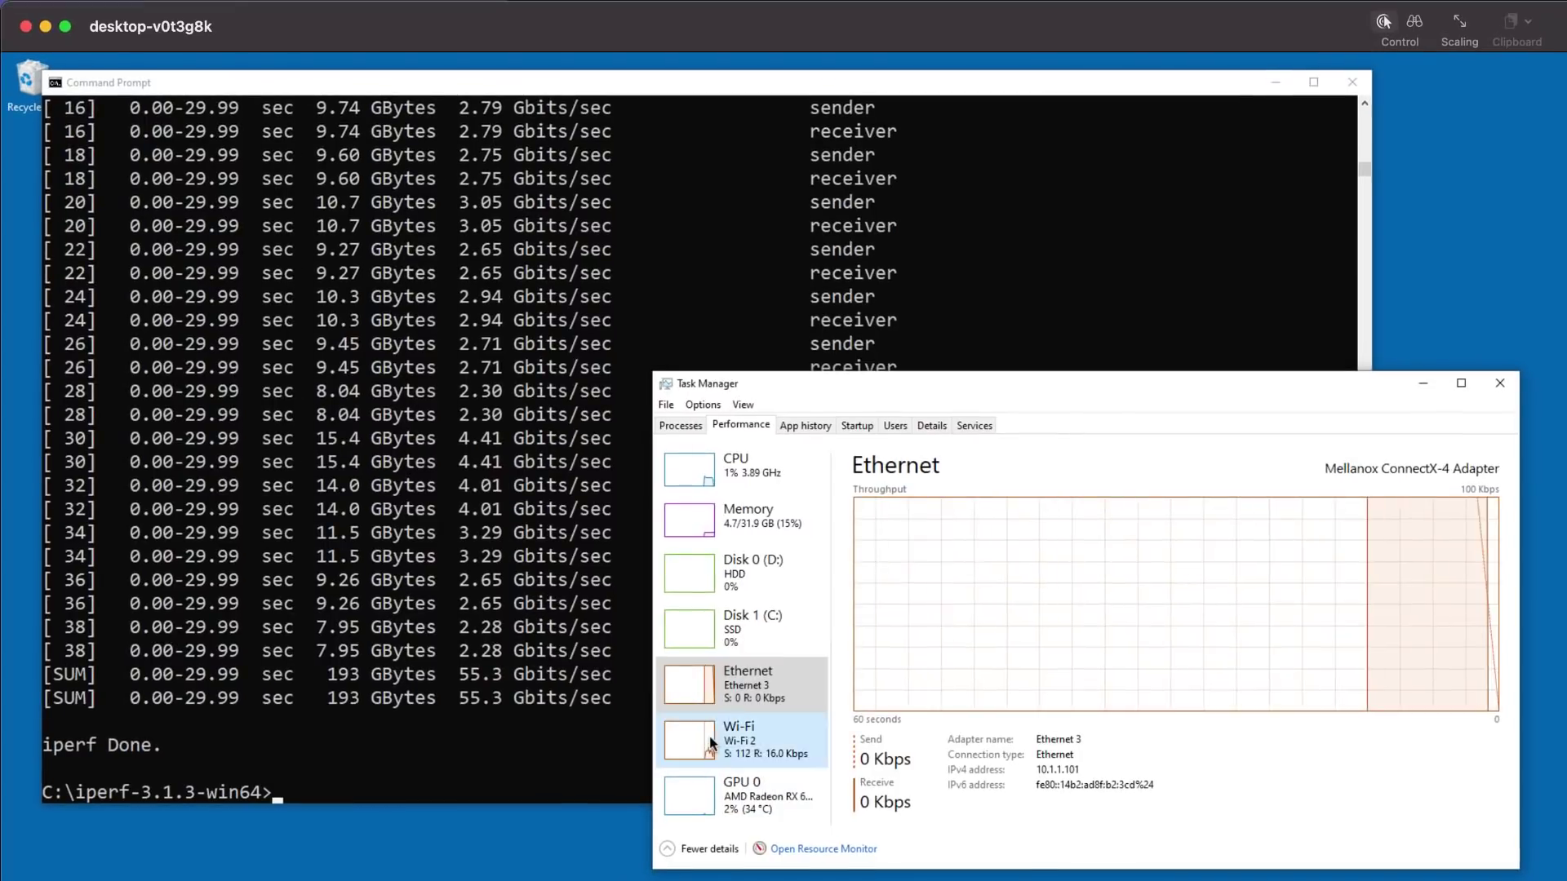
left_click_drag(437, 694, 634, 699)
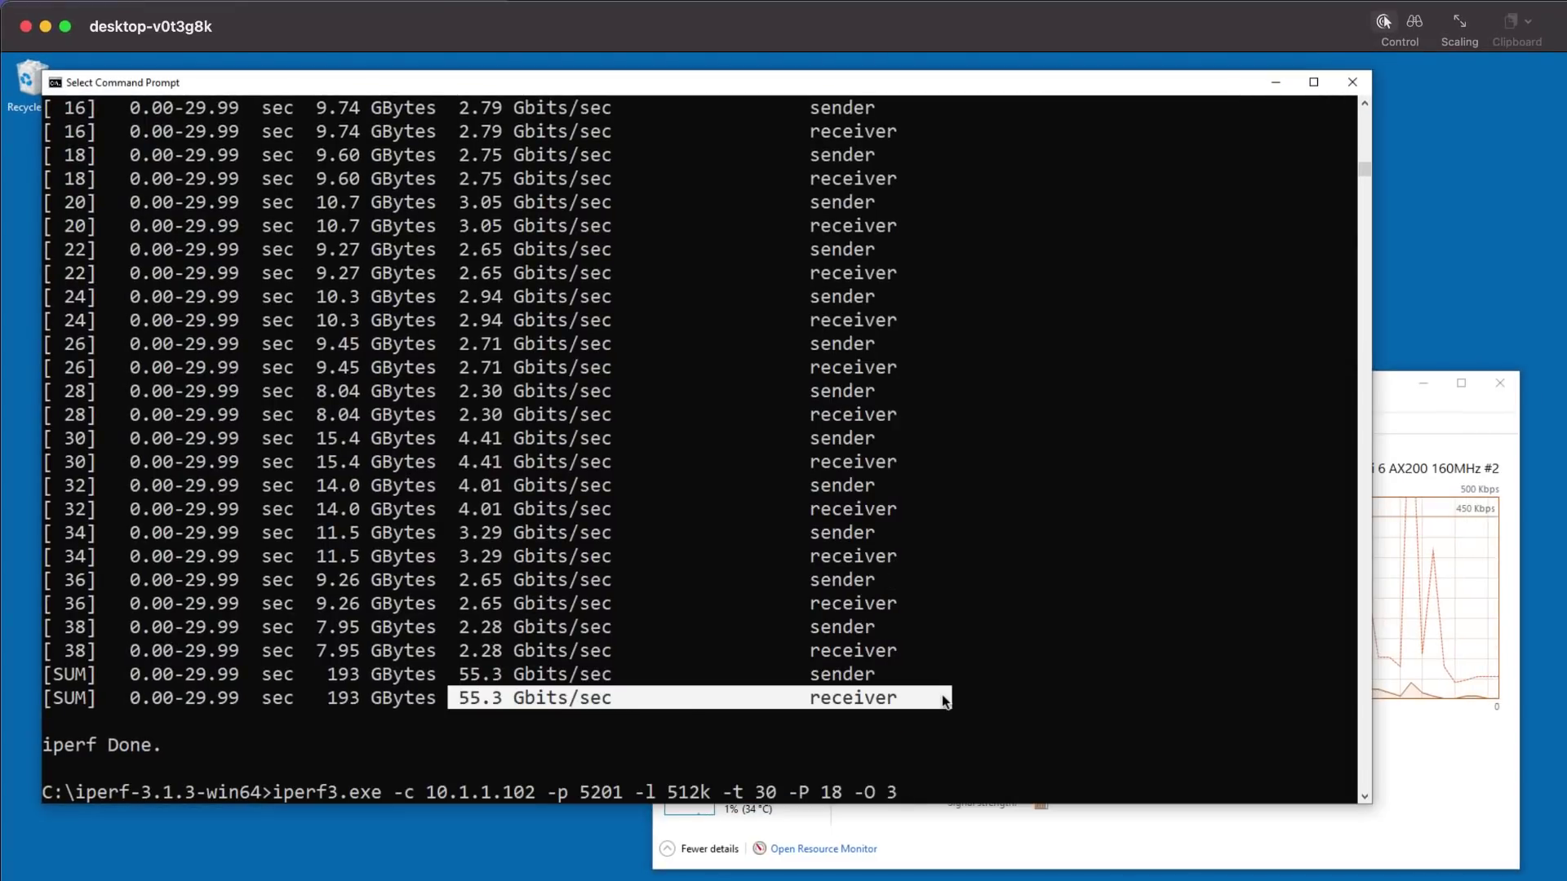
right_click(960, 718)
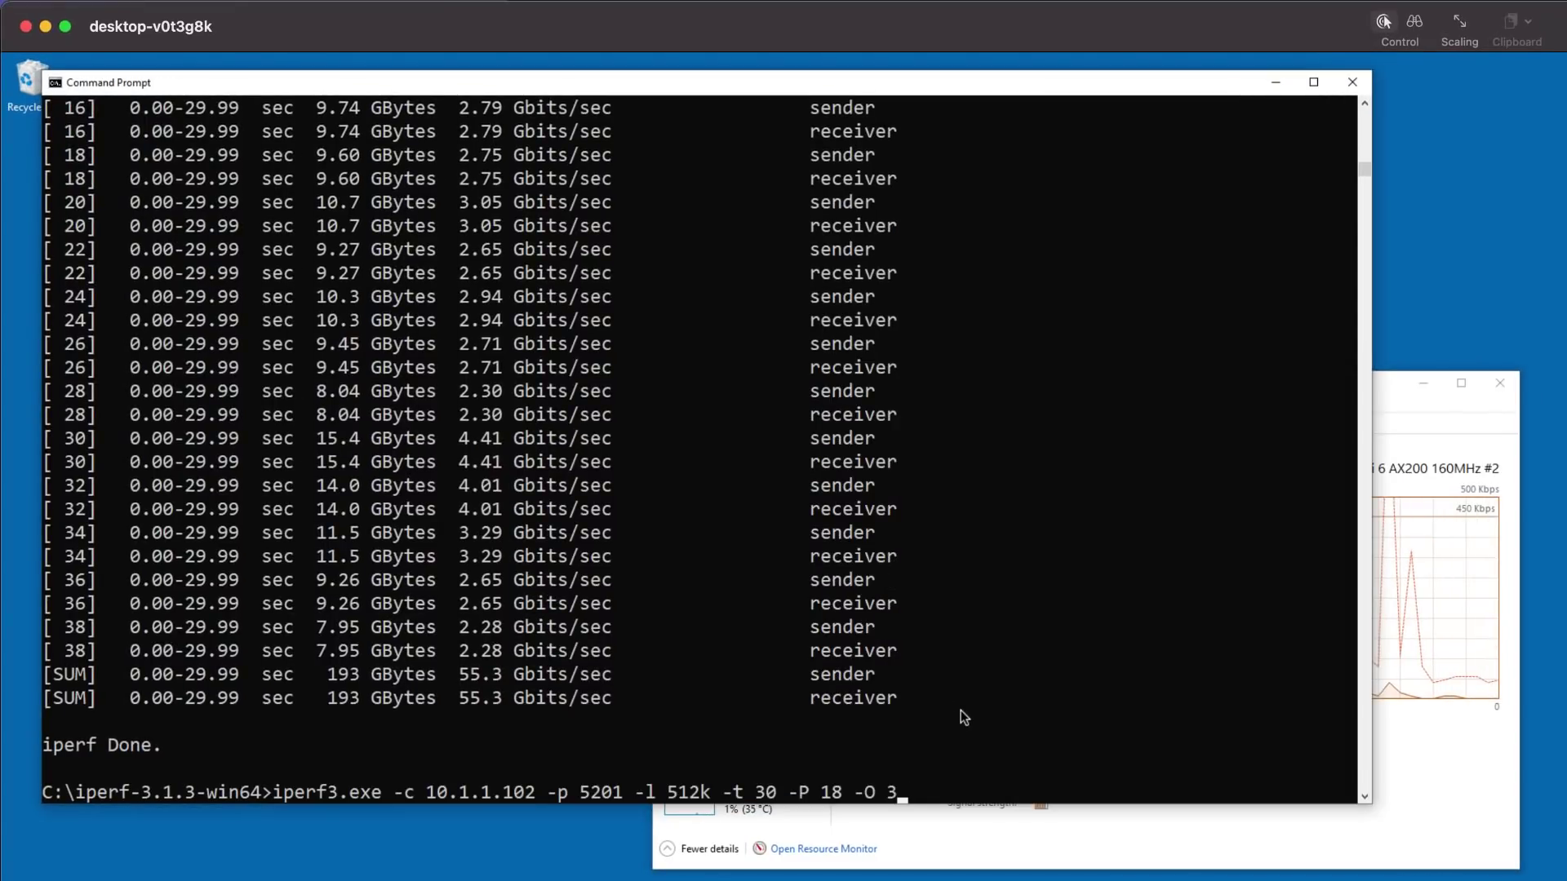
Step: Rerun iperf3 while watching the Ethernet throughput graphs in Task Manager on both PCs
key("Return")
left_click(1387, 377)
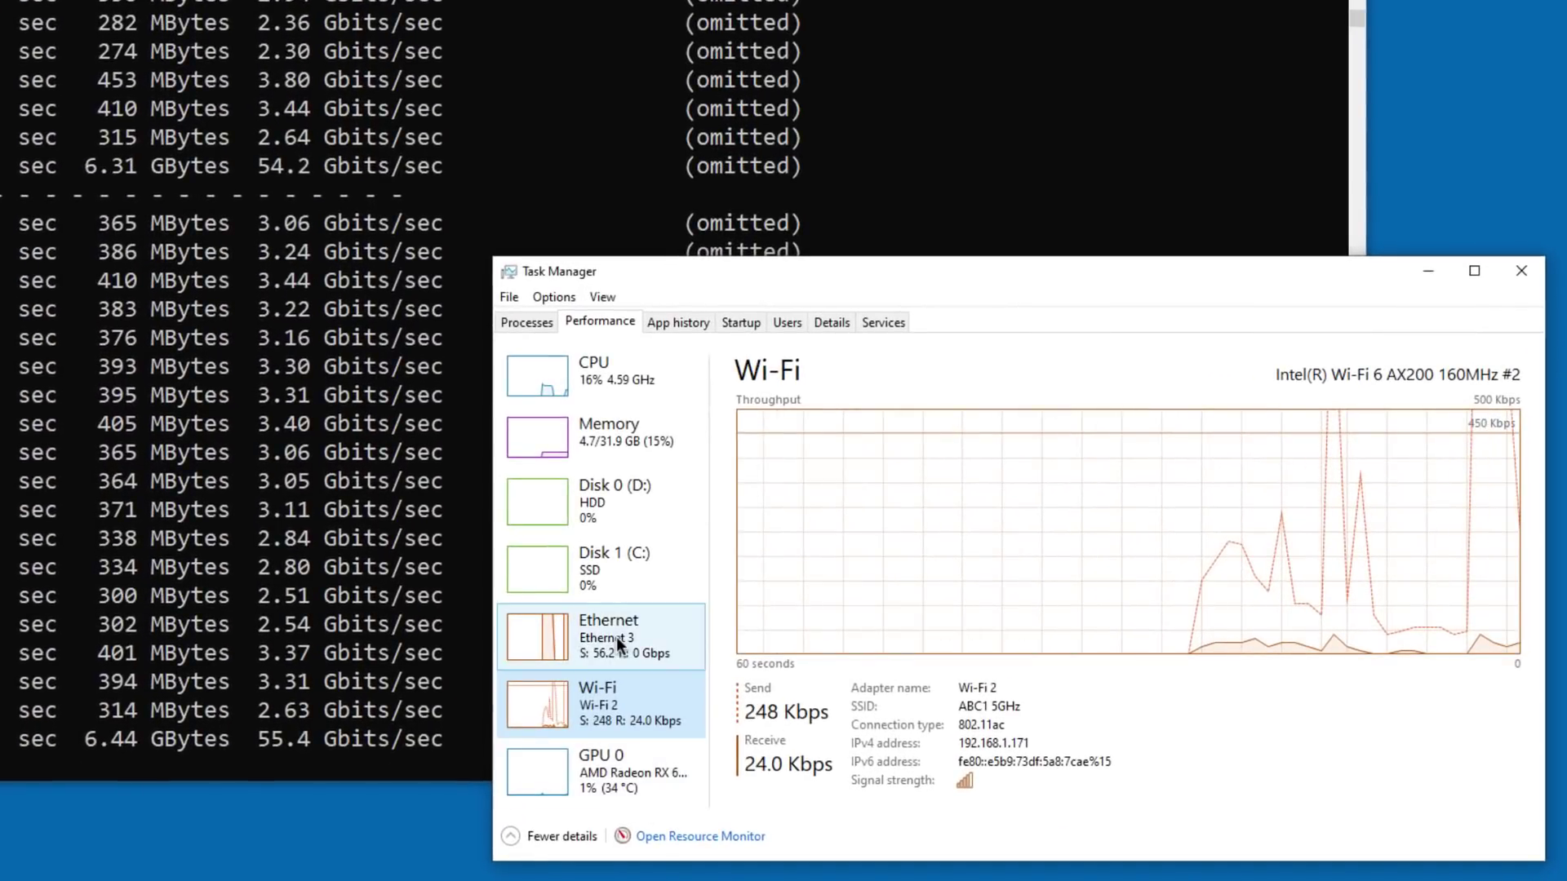
left_click(667, 654)
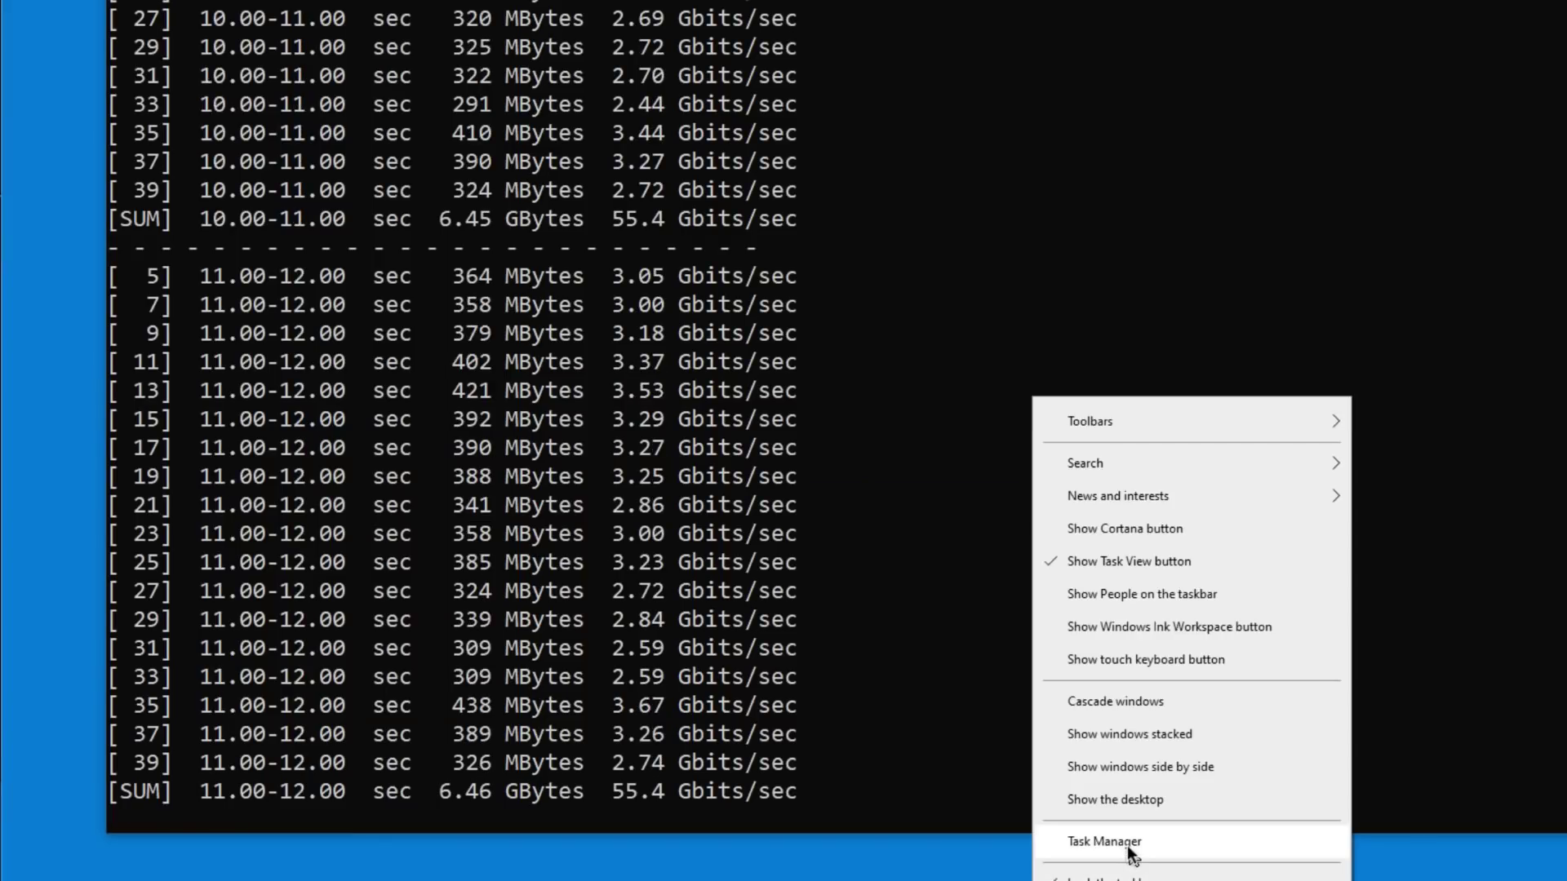
left_click(1128, 846)
left_click(559, 104)
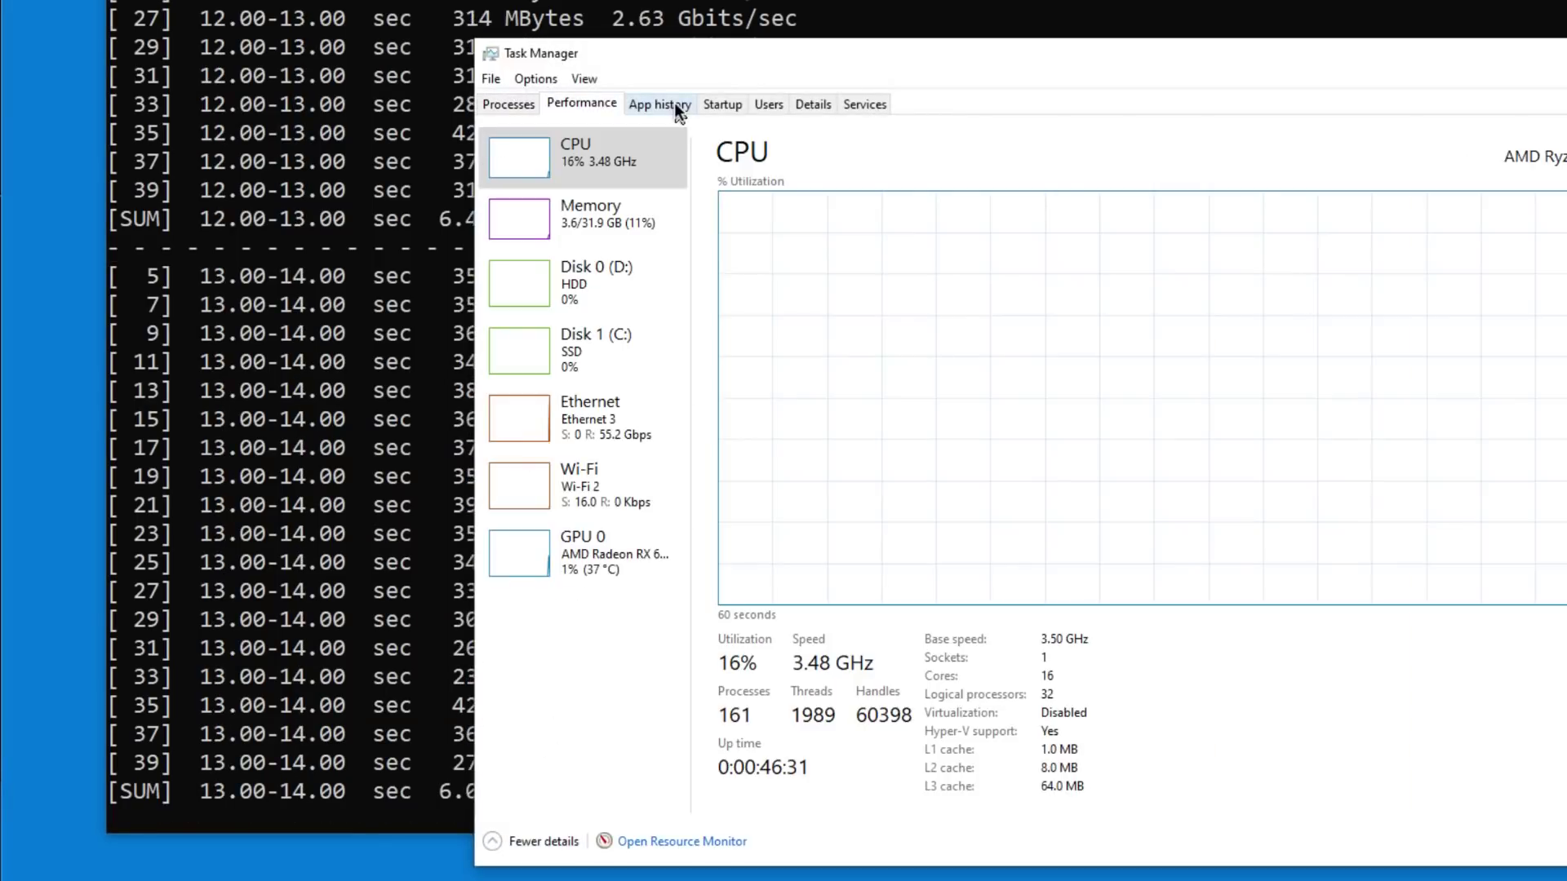
left_click(602, 430)
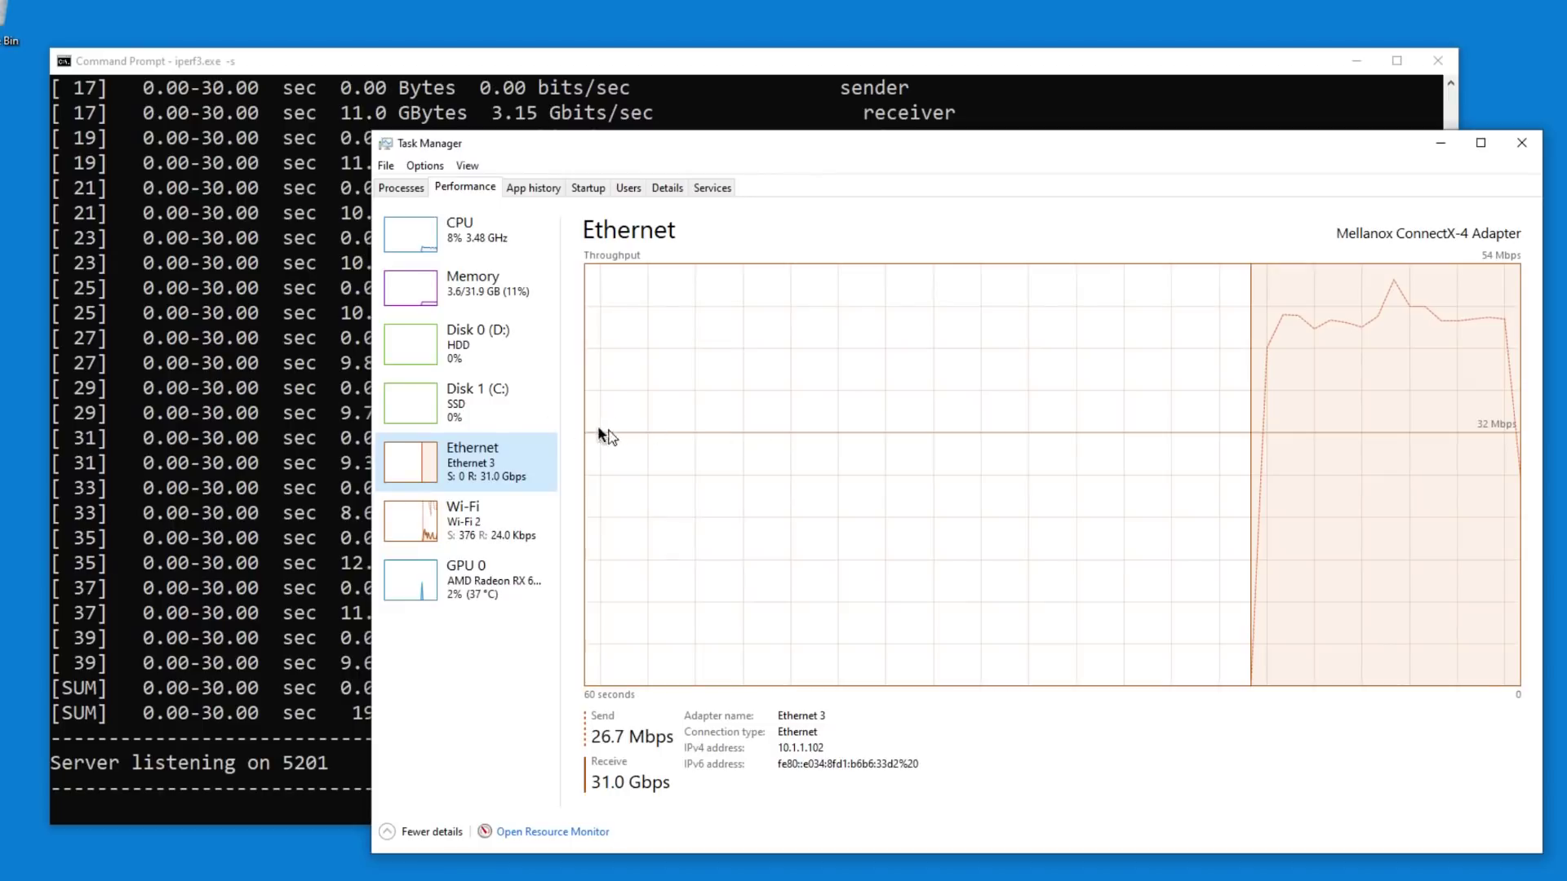
left_click(461, 235)
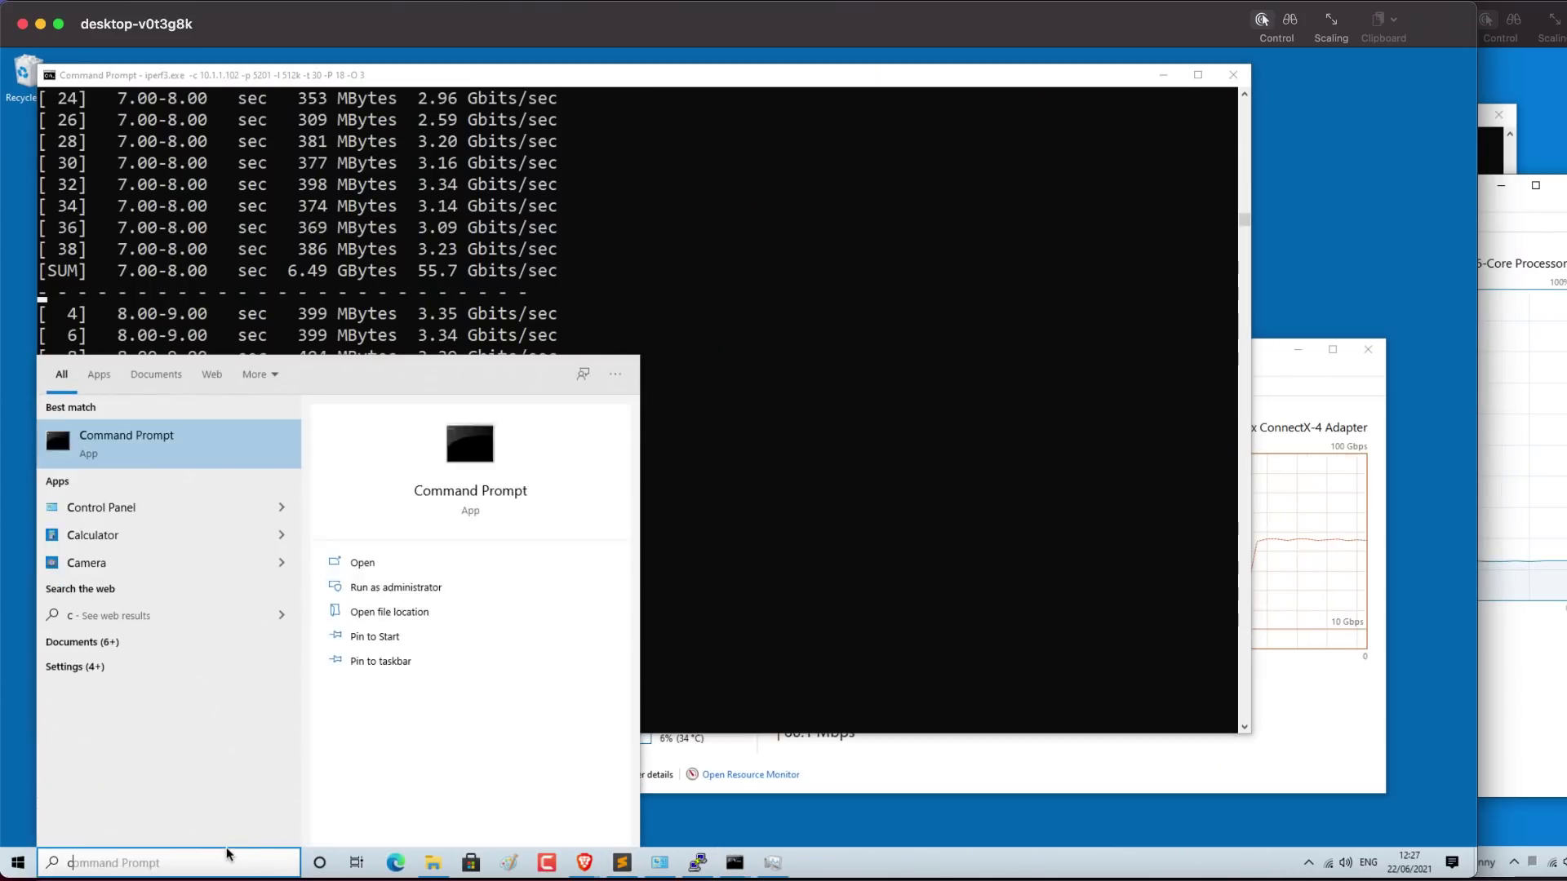
Step: Go from Control Panel through Network and Sharing Center to the network adapter connections list
left_click(215, 438)
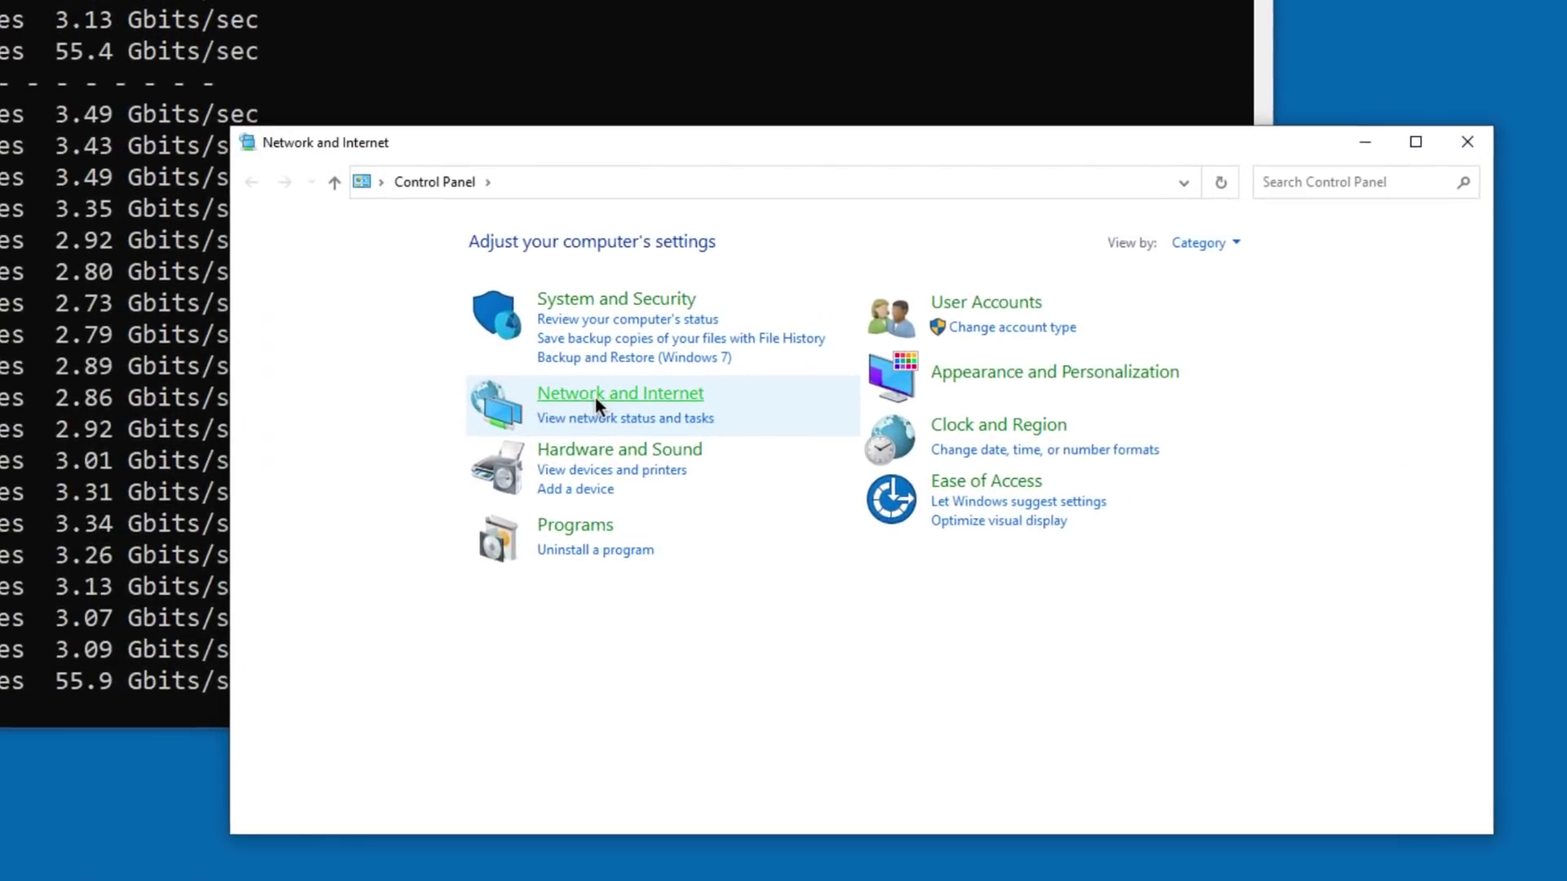
left_click(595, 396)
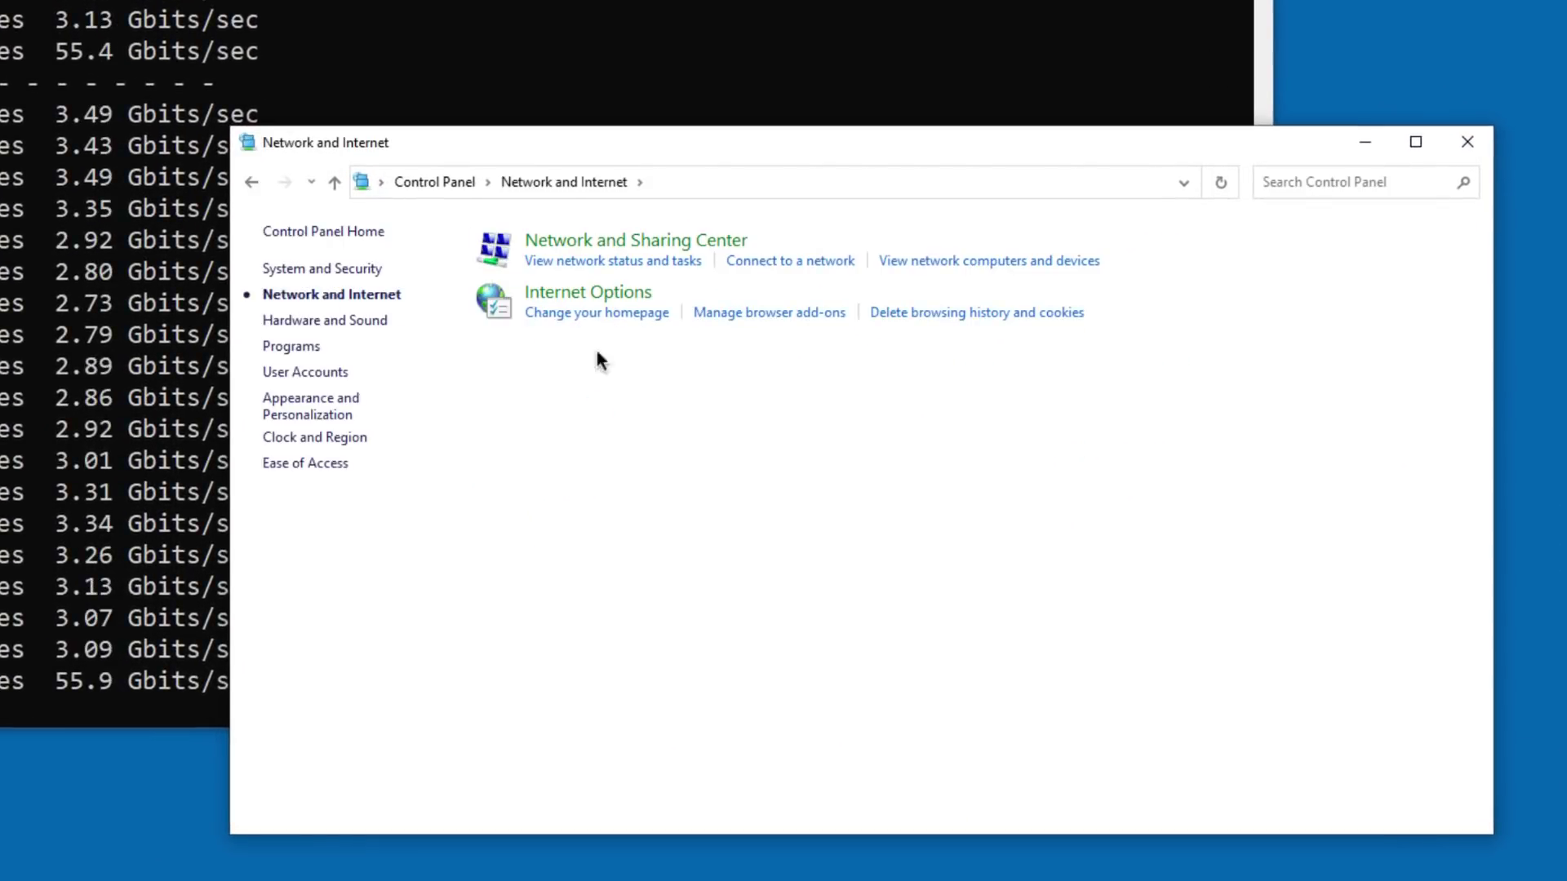
left_click(629, 242)
left_click(302, 273)
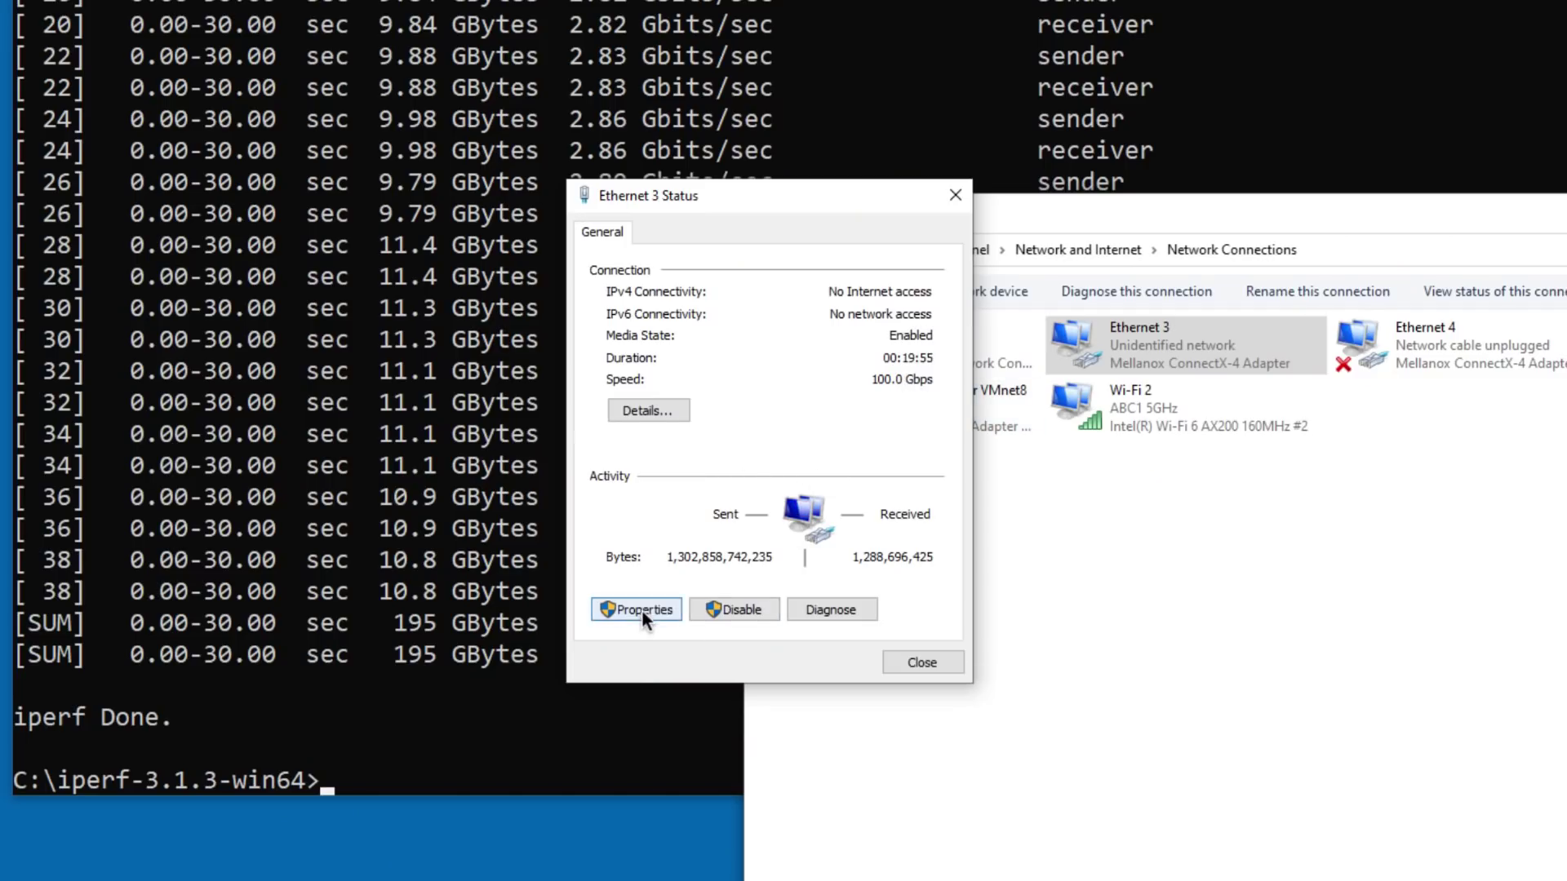
Step: Inspect the Ethernet 3 Mellanox adapter's advanced driver properties, confirming Jumbo Packet is 9000
left_click(641, 609)
left_click(893, 345)
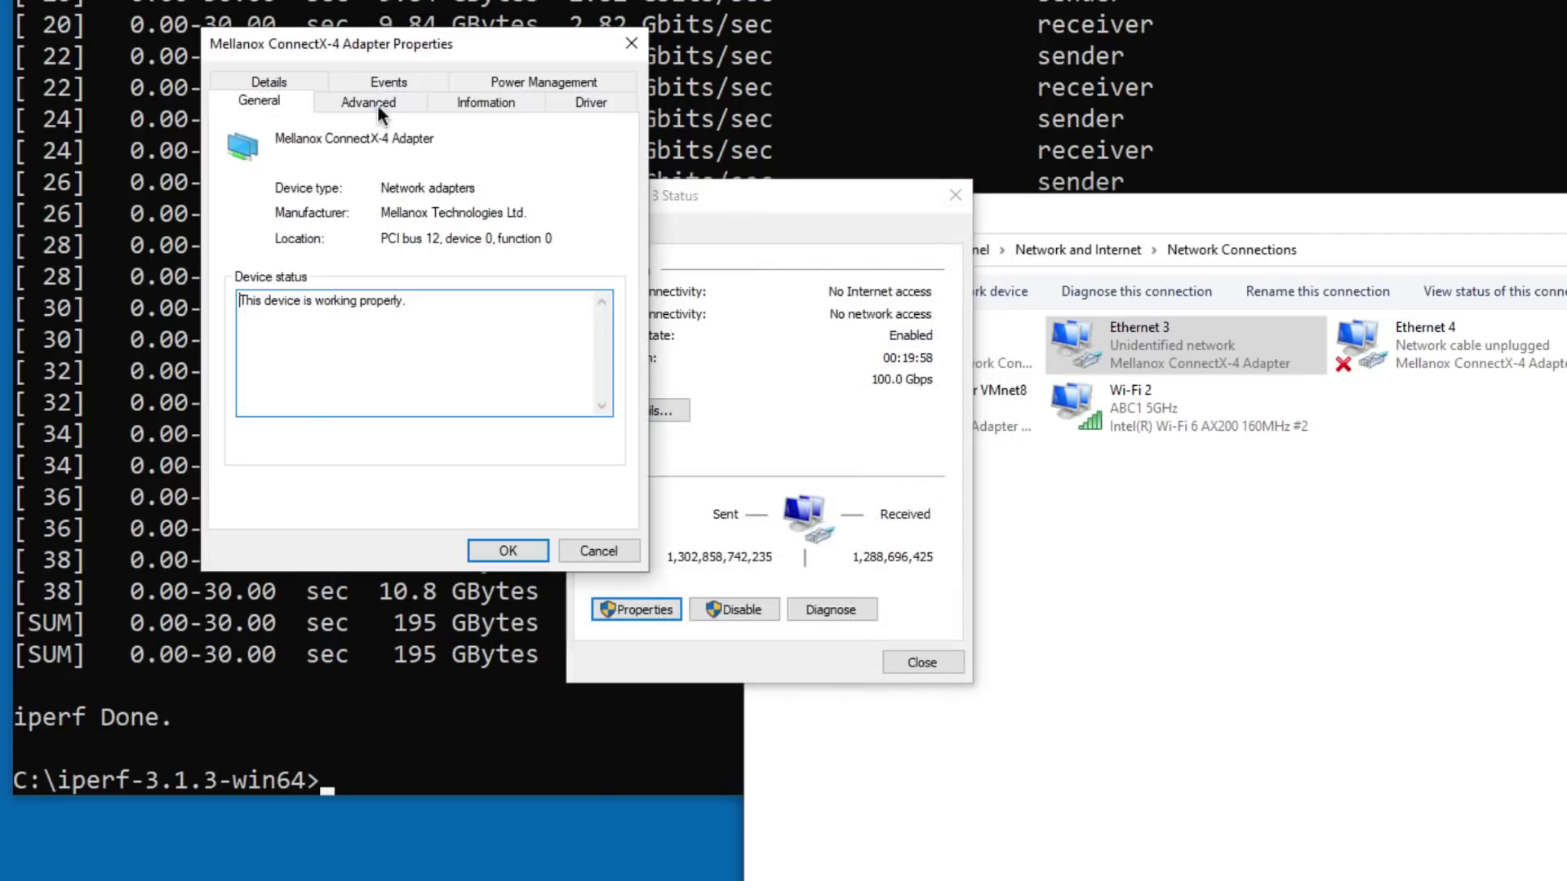
left_click(377, 105)
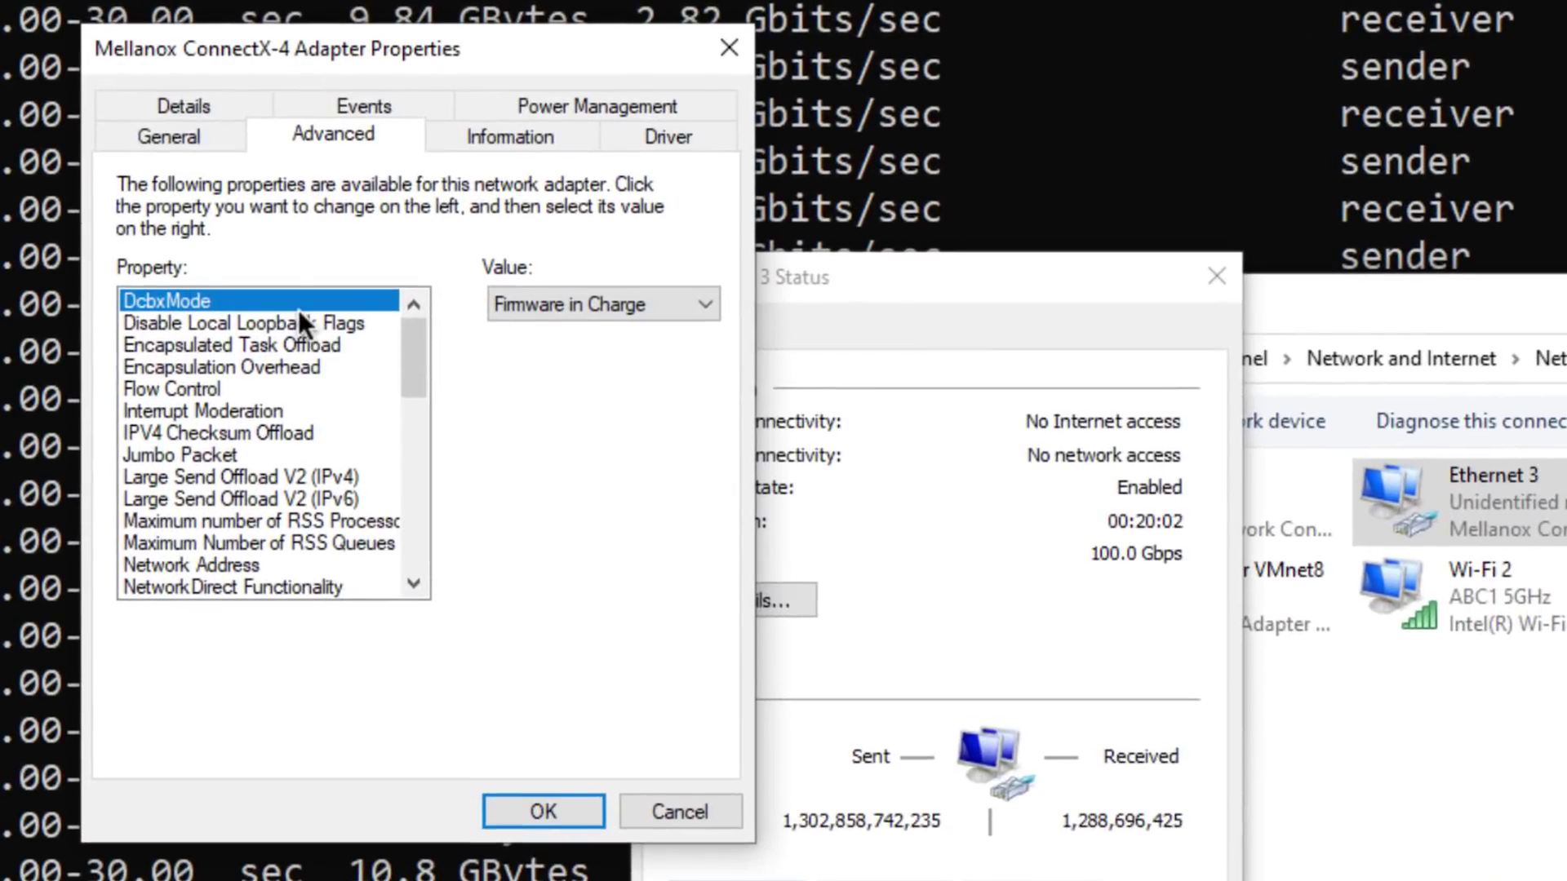
left_click(299, 322)
left_click(253, 459)
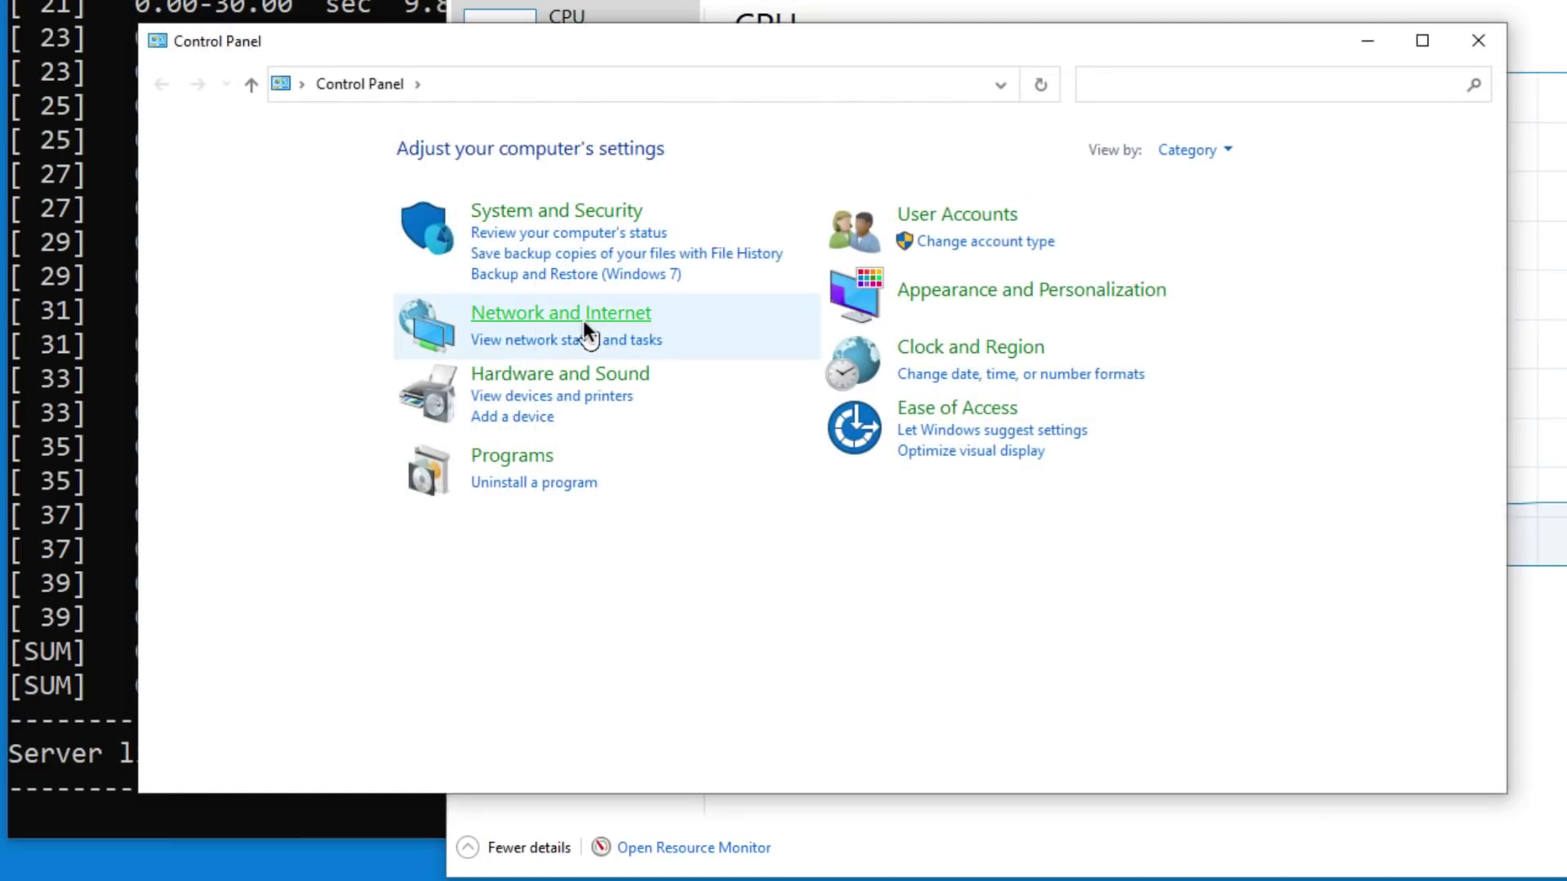
Step: Open the Ethernet 3 adapter's advanced driver properties and view the Jumbo Packet setting
left_click(583, 318)
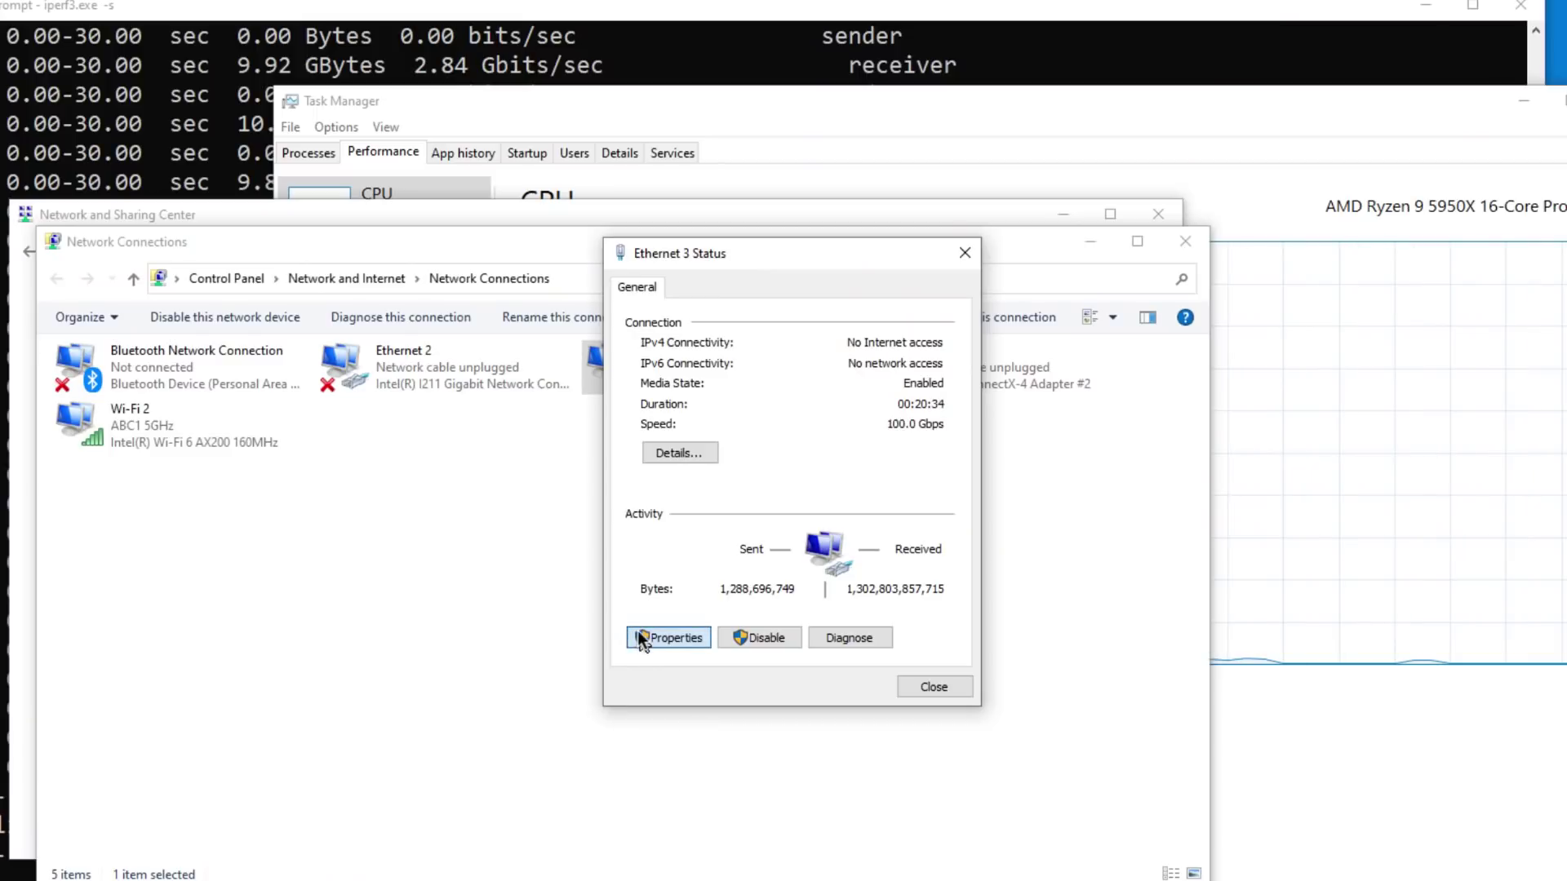
left_click(638, 630)
left_click(927, 394)
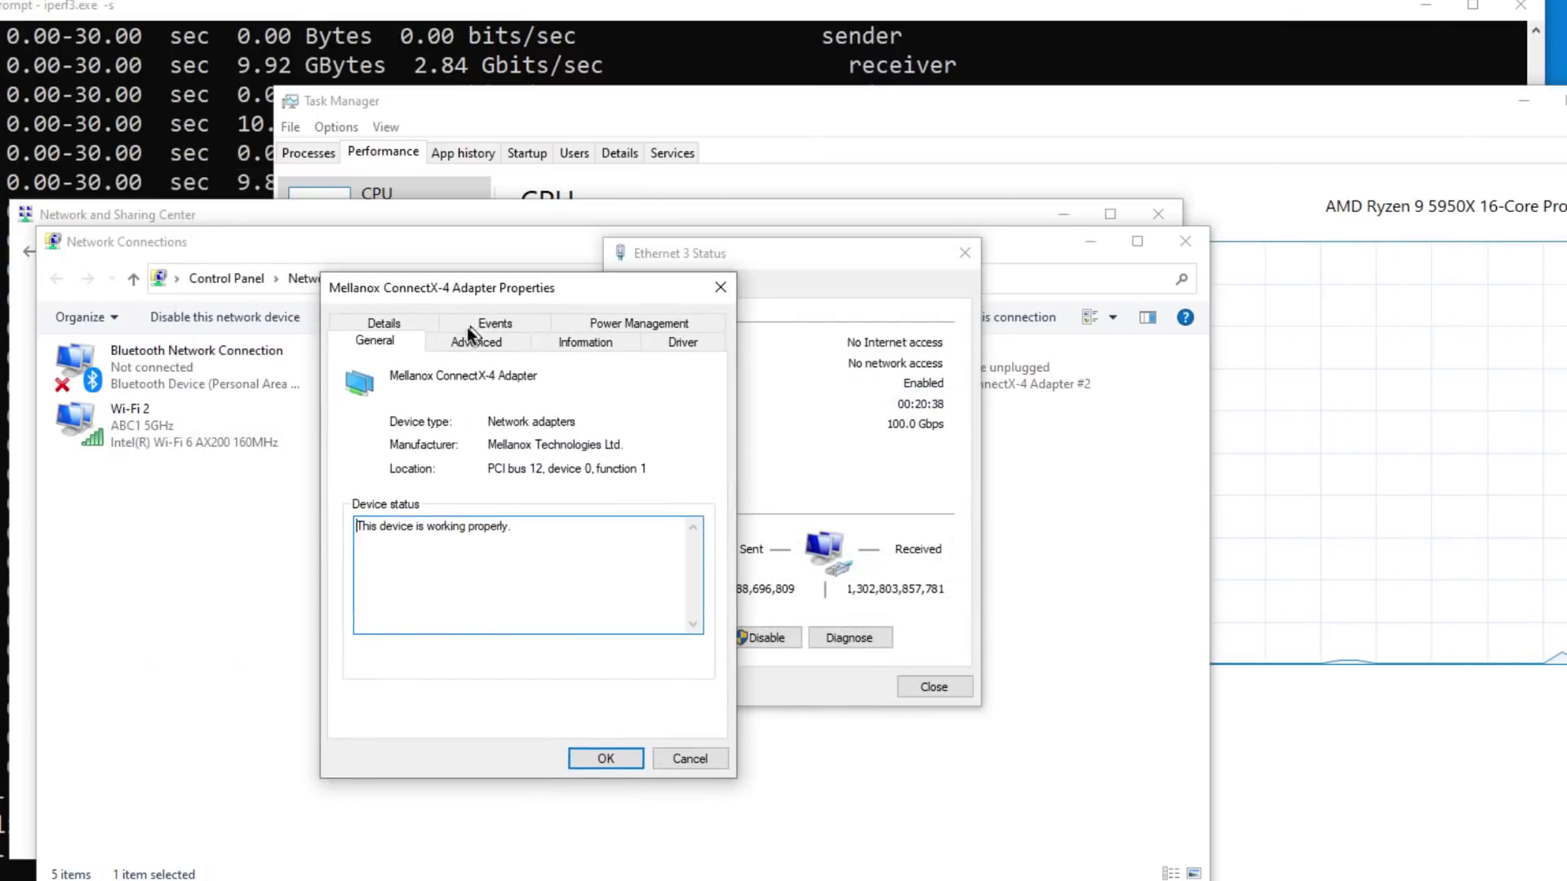
left_click(473, 338)
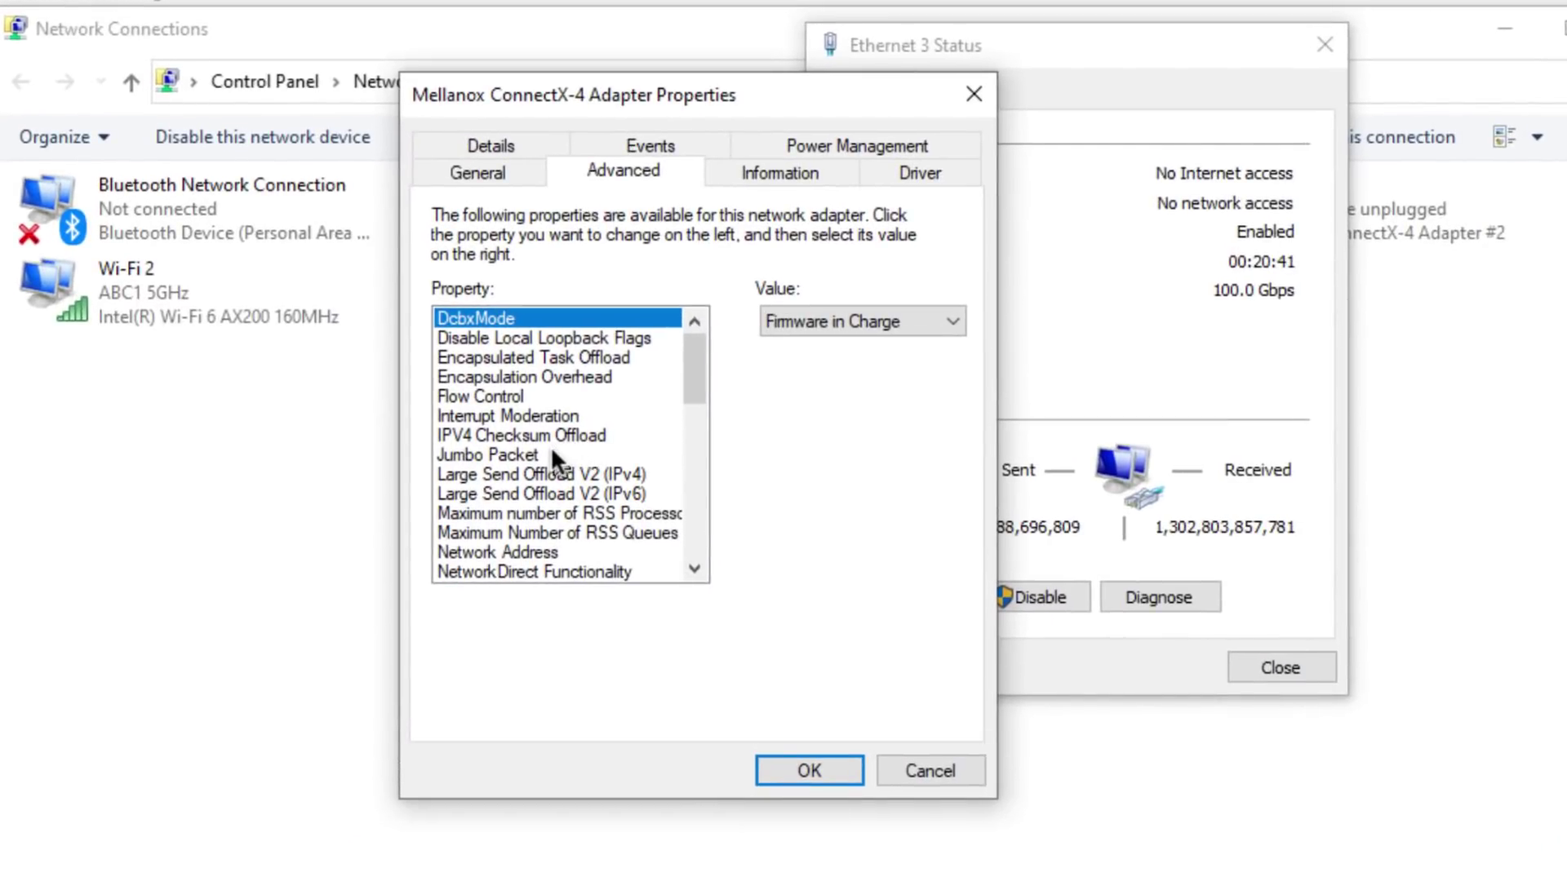
left_click(551, 451)
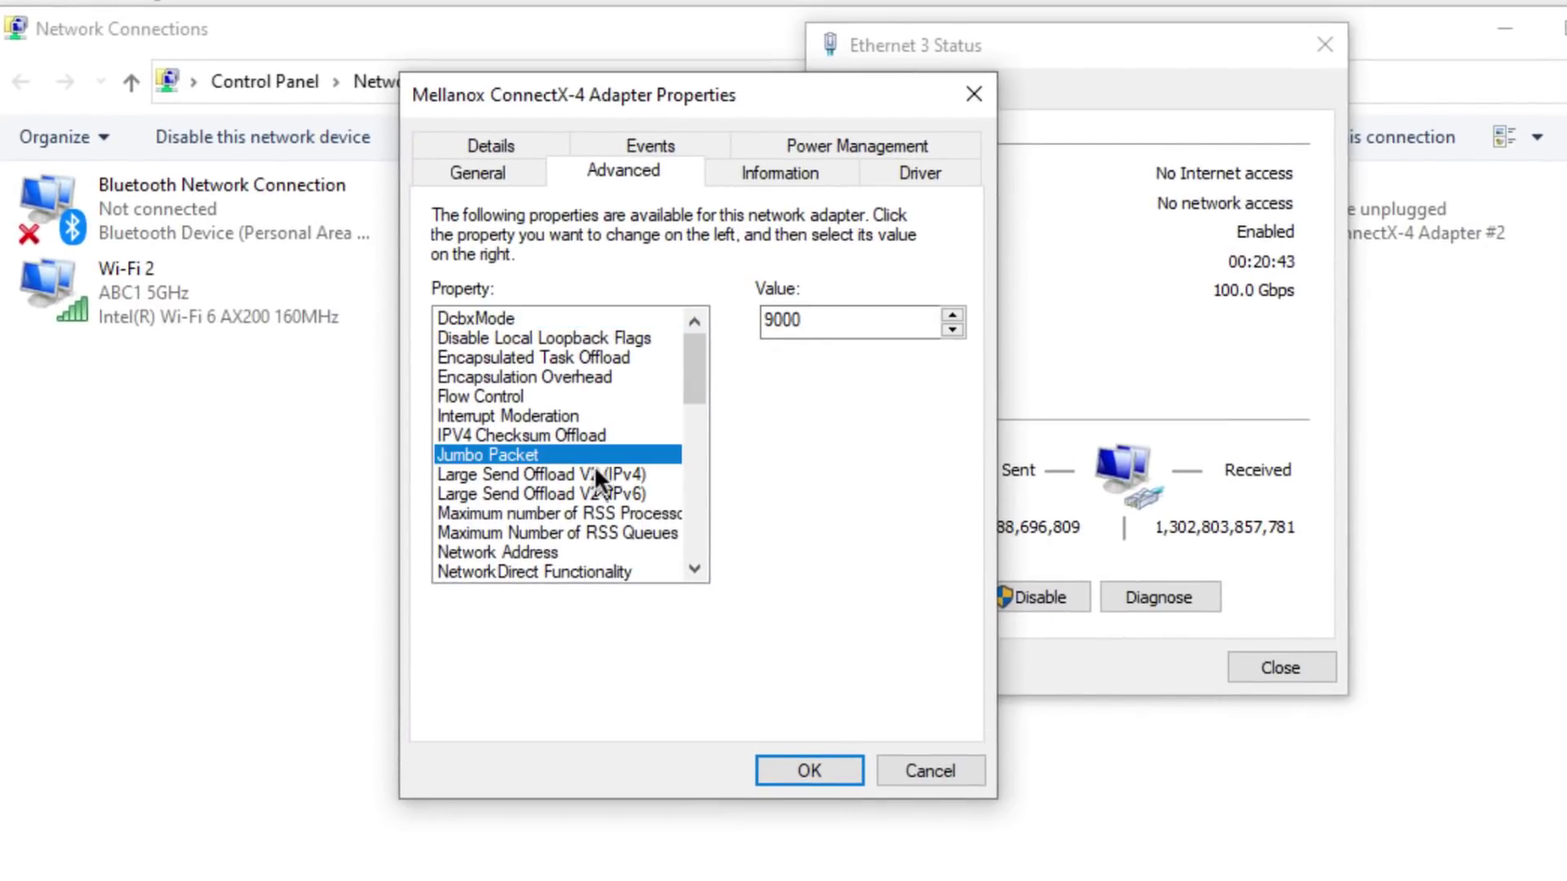
Step: Step through the RSS, NetworkDirect Technology (RoCEv2) and Receive Buffers (1024) settings
key("Down")
key("Down")
key("Down")
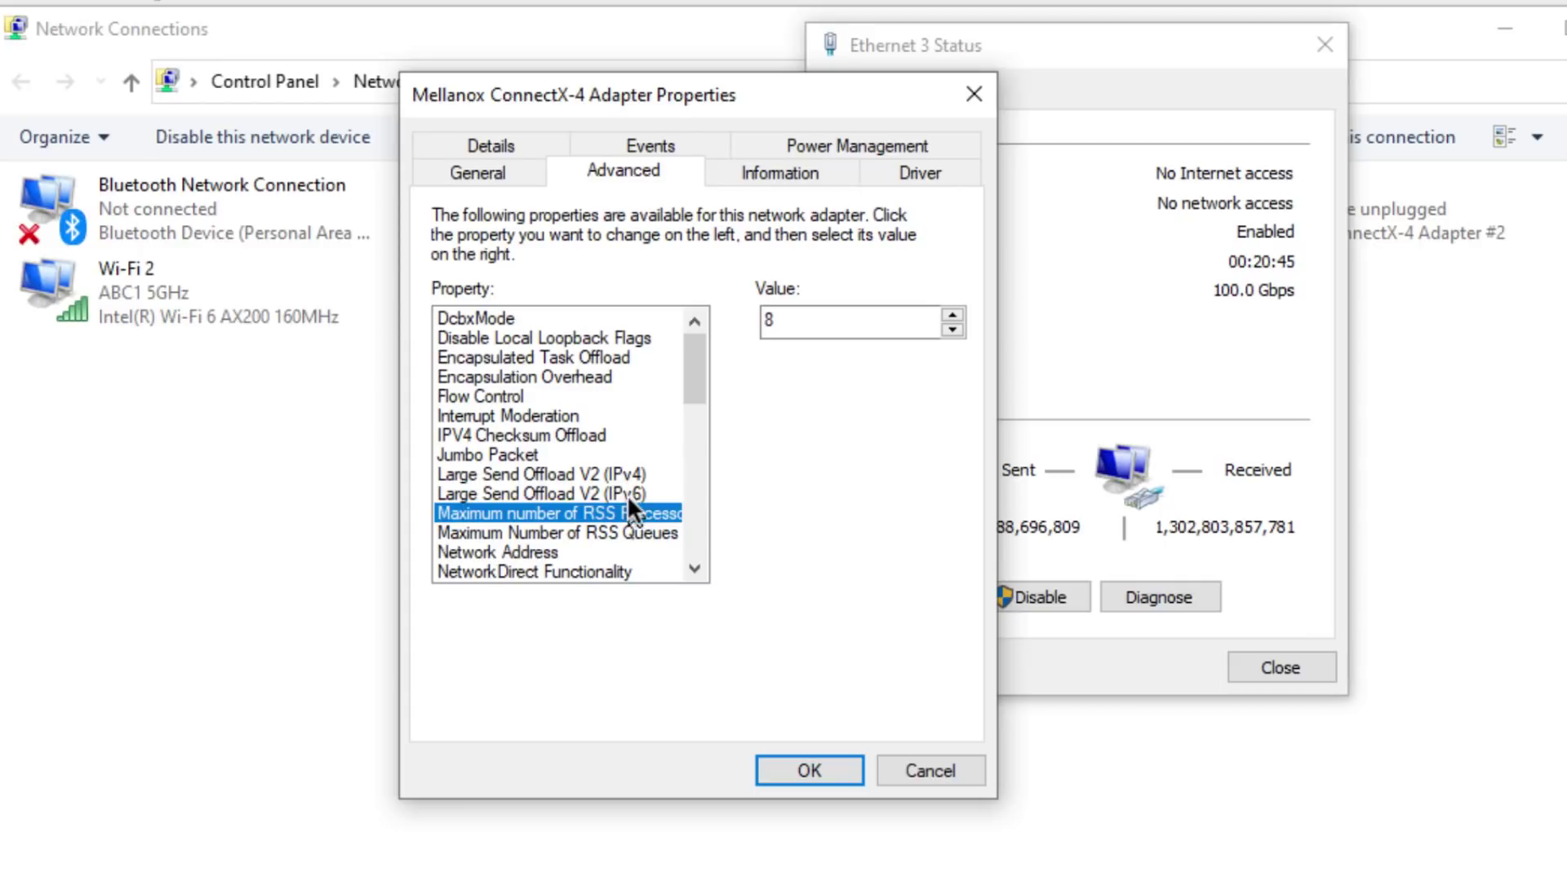
key("Down")
key("Down")
scroll(639, 512, "down", 2)
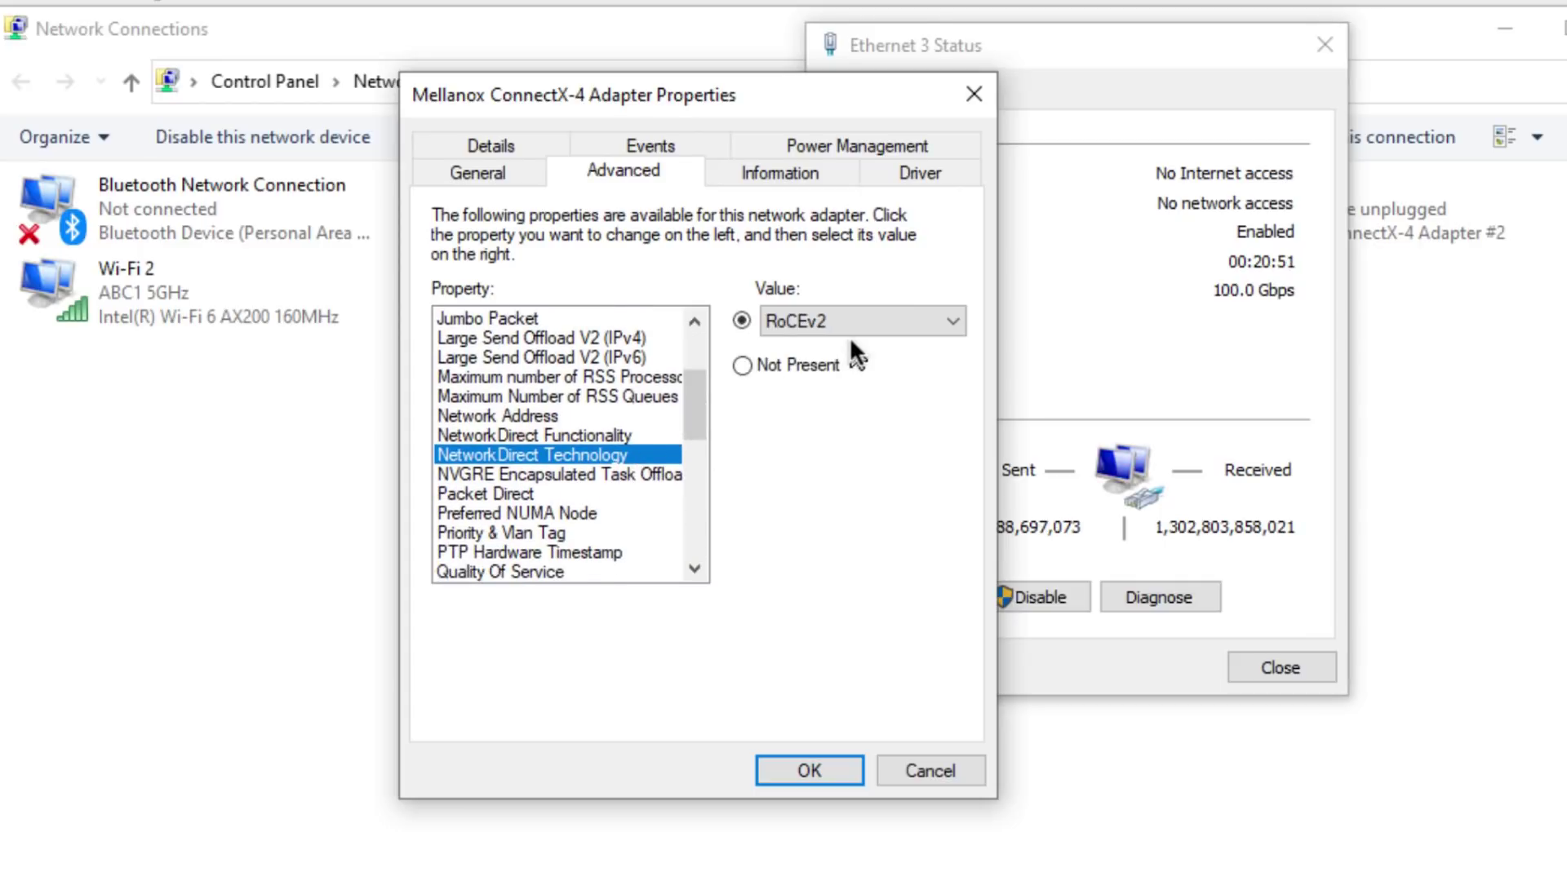
key("Down")
key("Down")
key("Down")
key("Down")
key("Down")
key("Down")
key("Down")
key("Down")
key("Down")
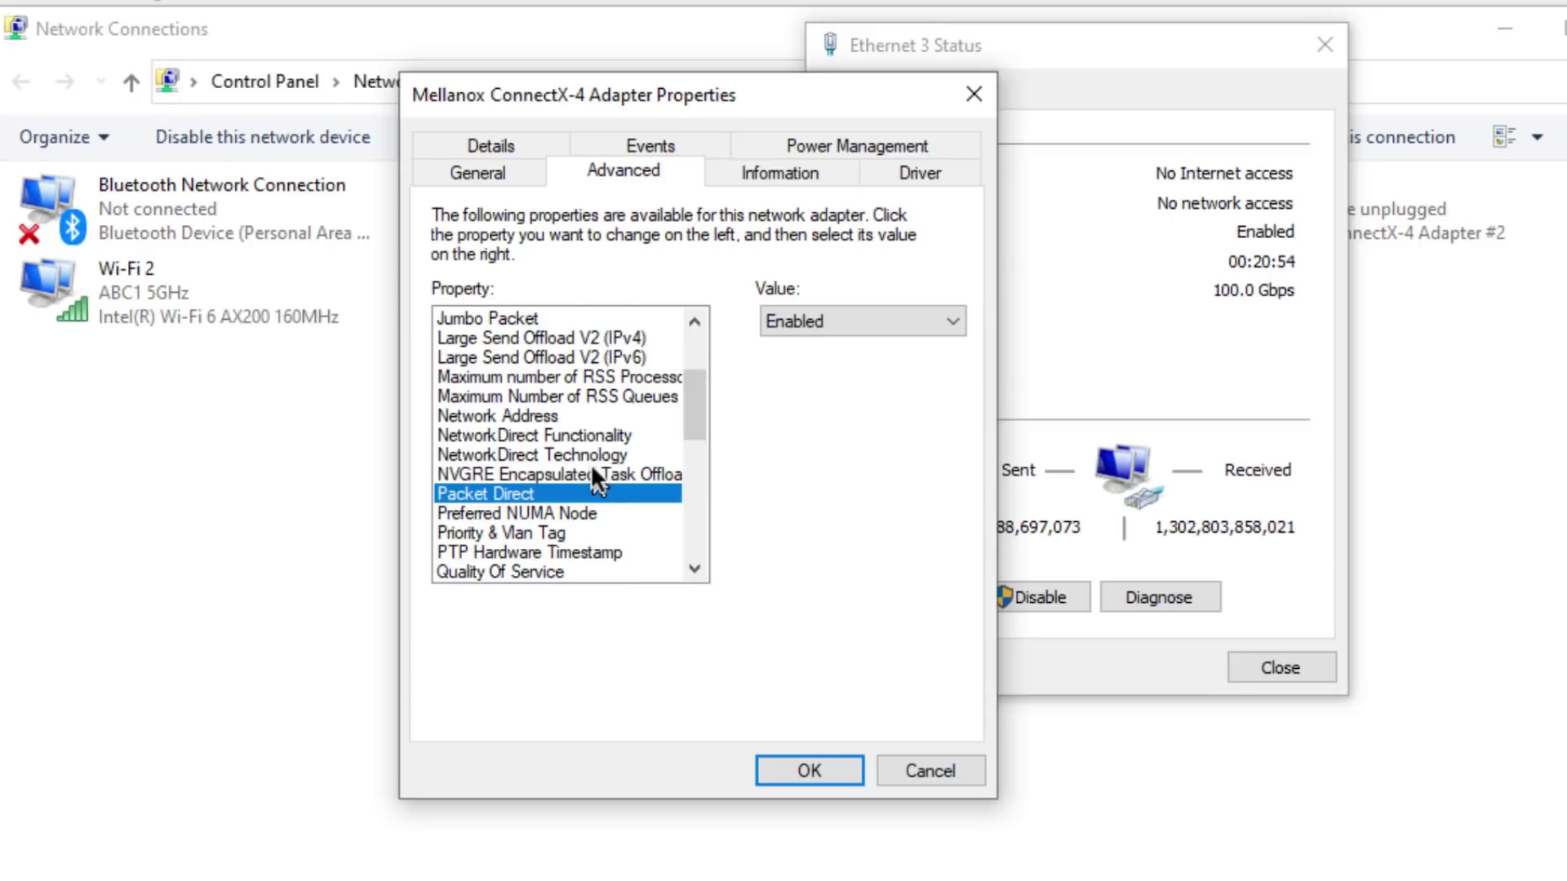
key("Up")
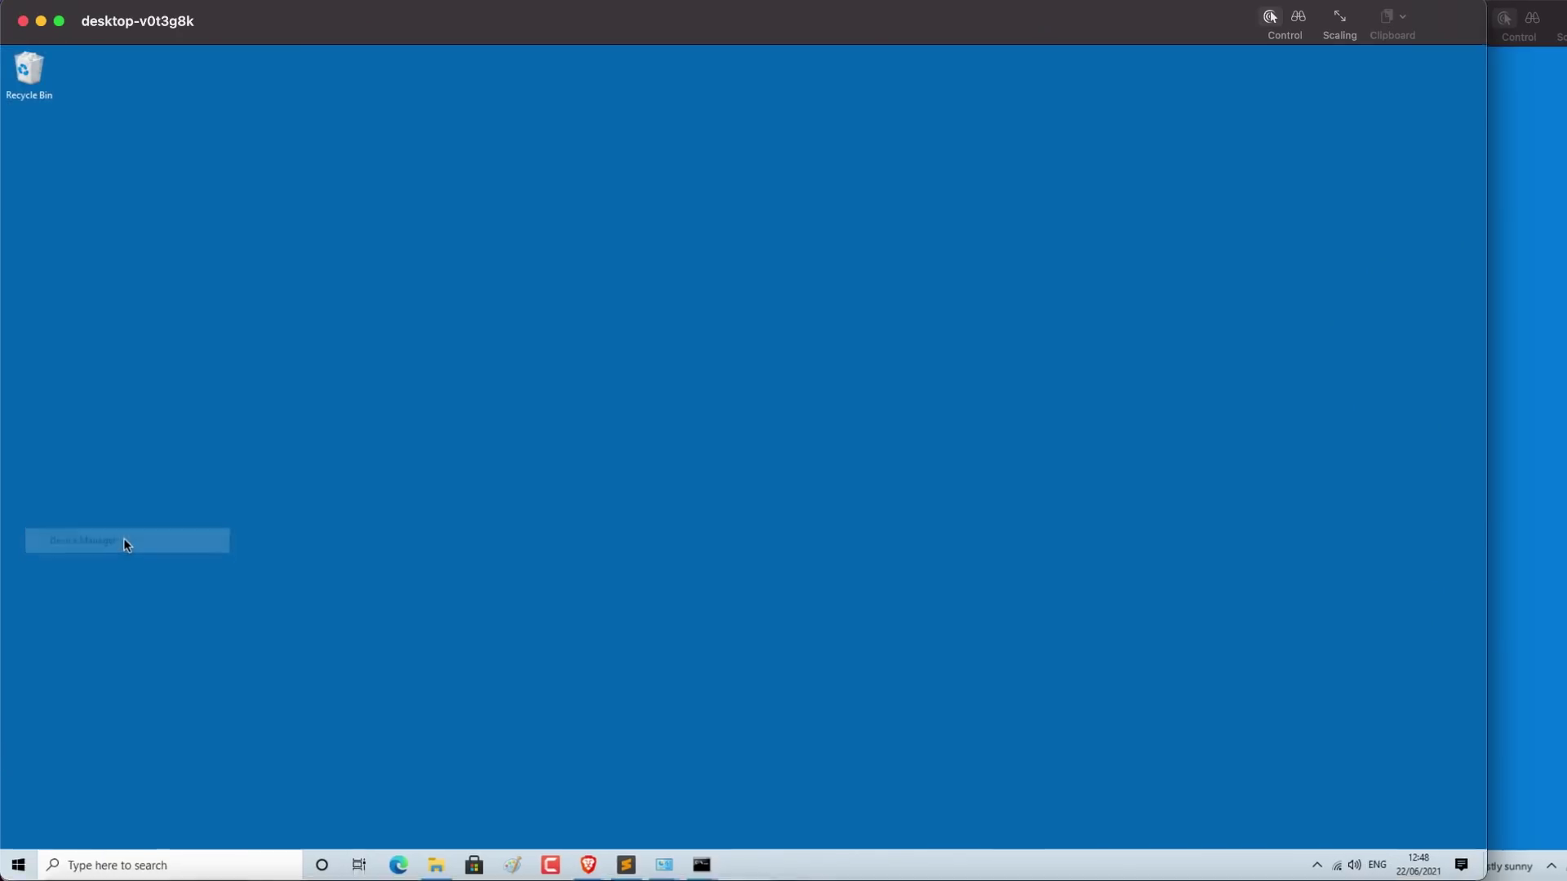
Step: Check in Device Manager's Ports list that the switch's serial device is on COM5
left_click(85, 273)
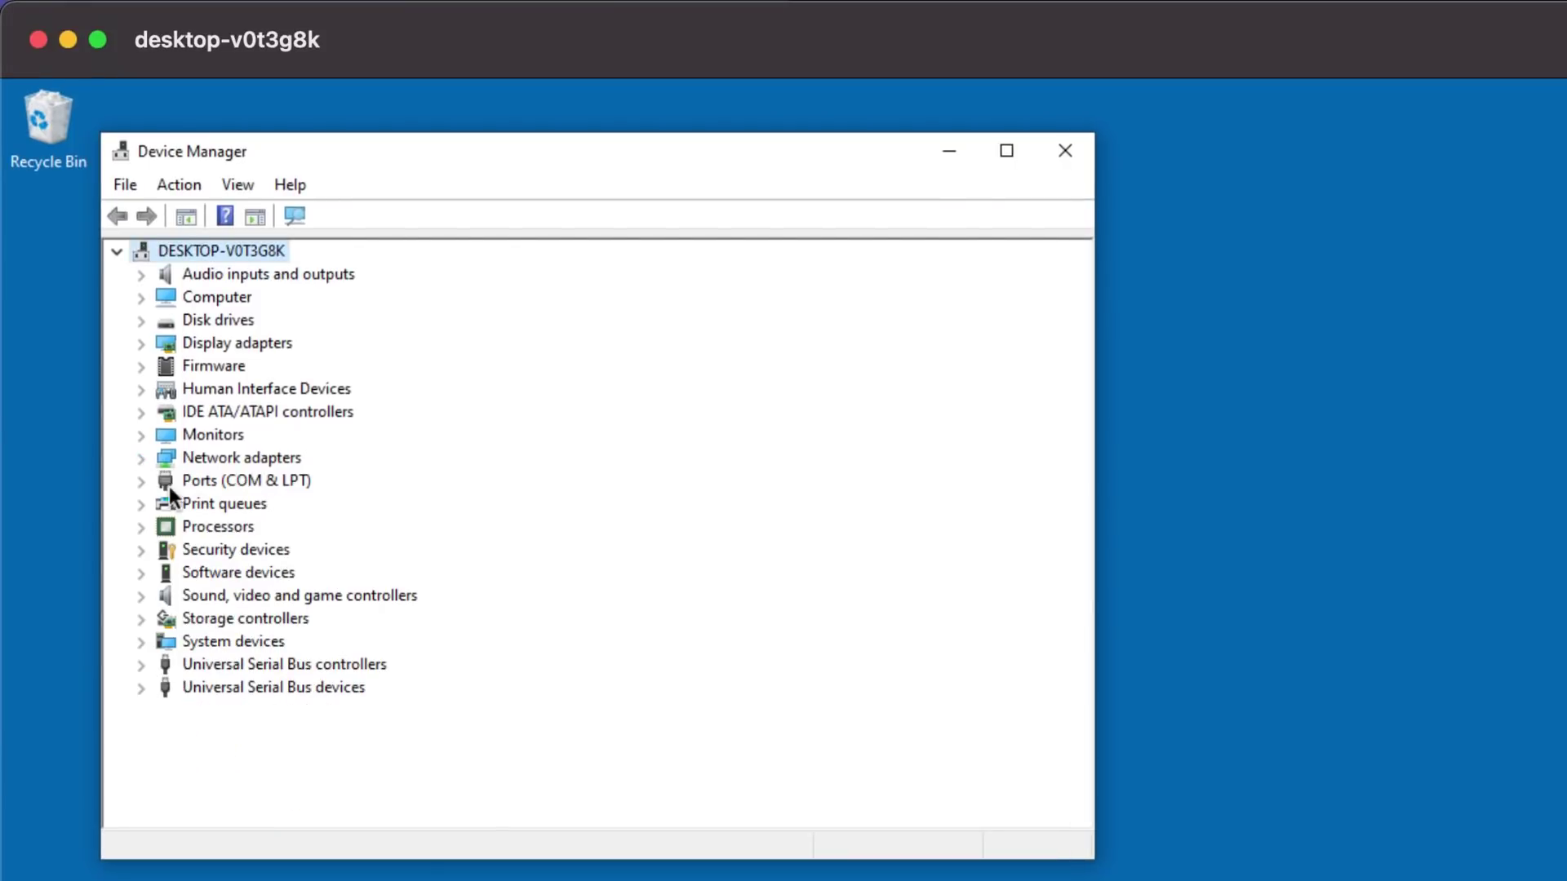
left_click(140, 482)
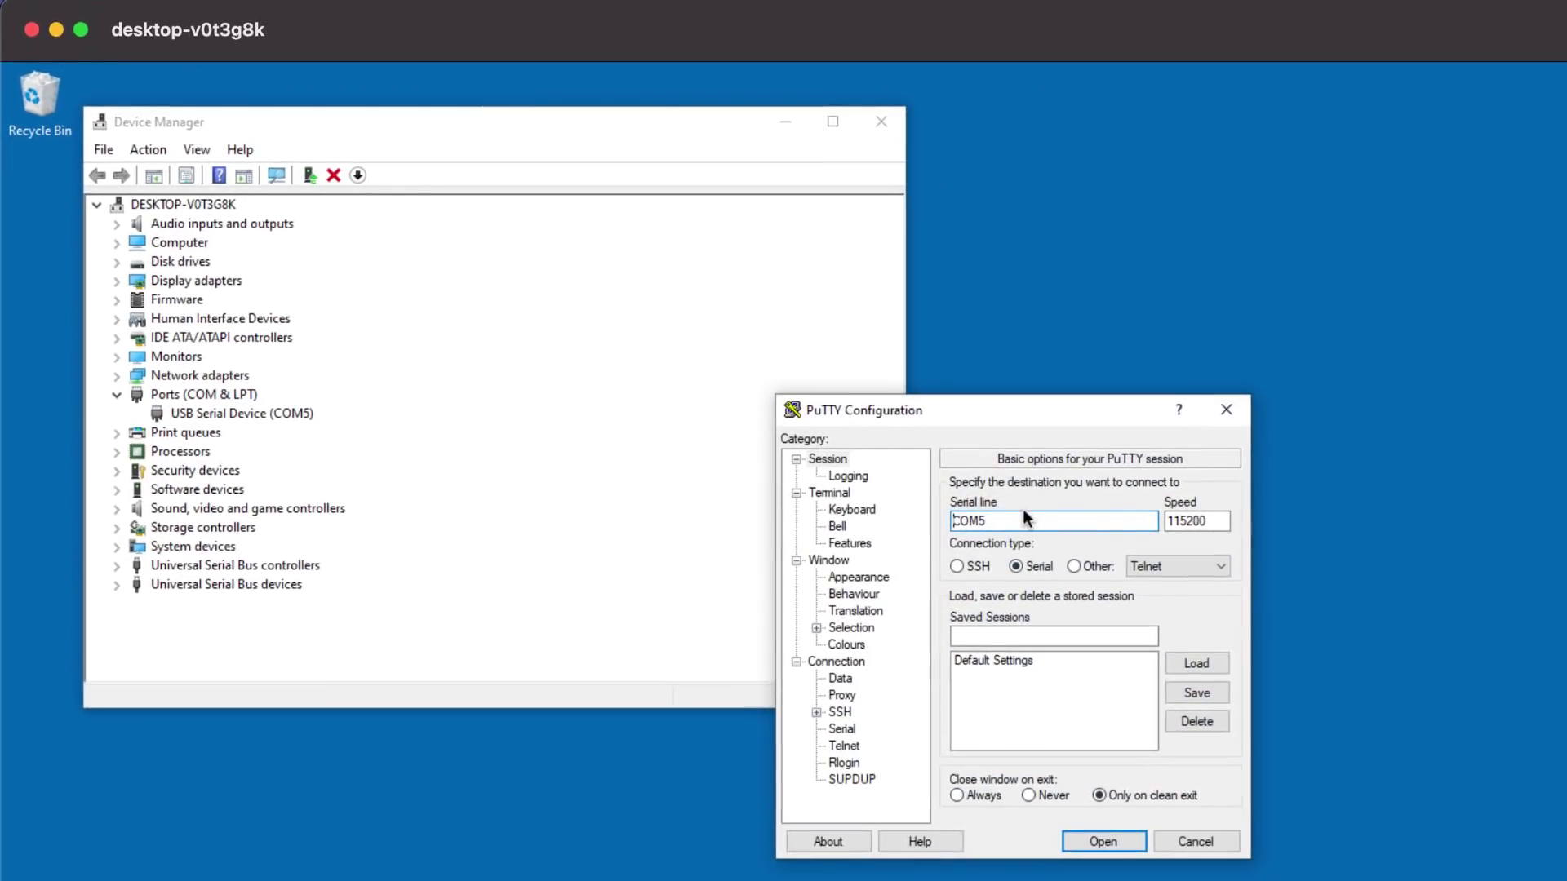
left_click_drag(1023, 512, 901, 512)
left_click(284, 410)
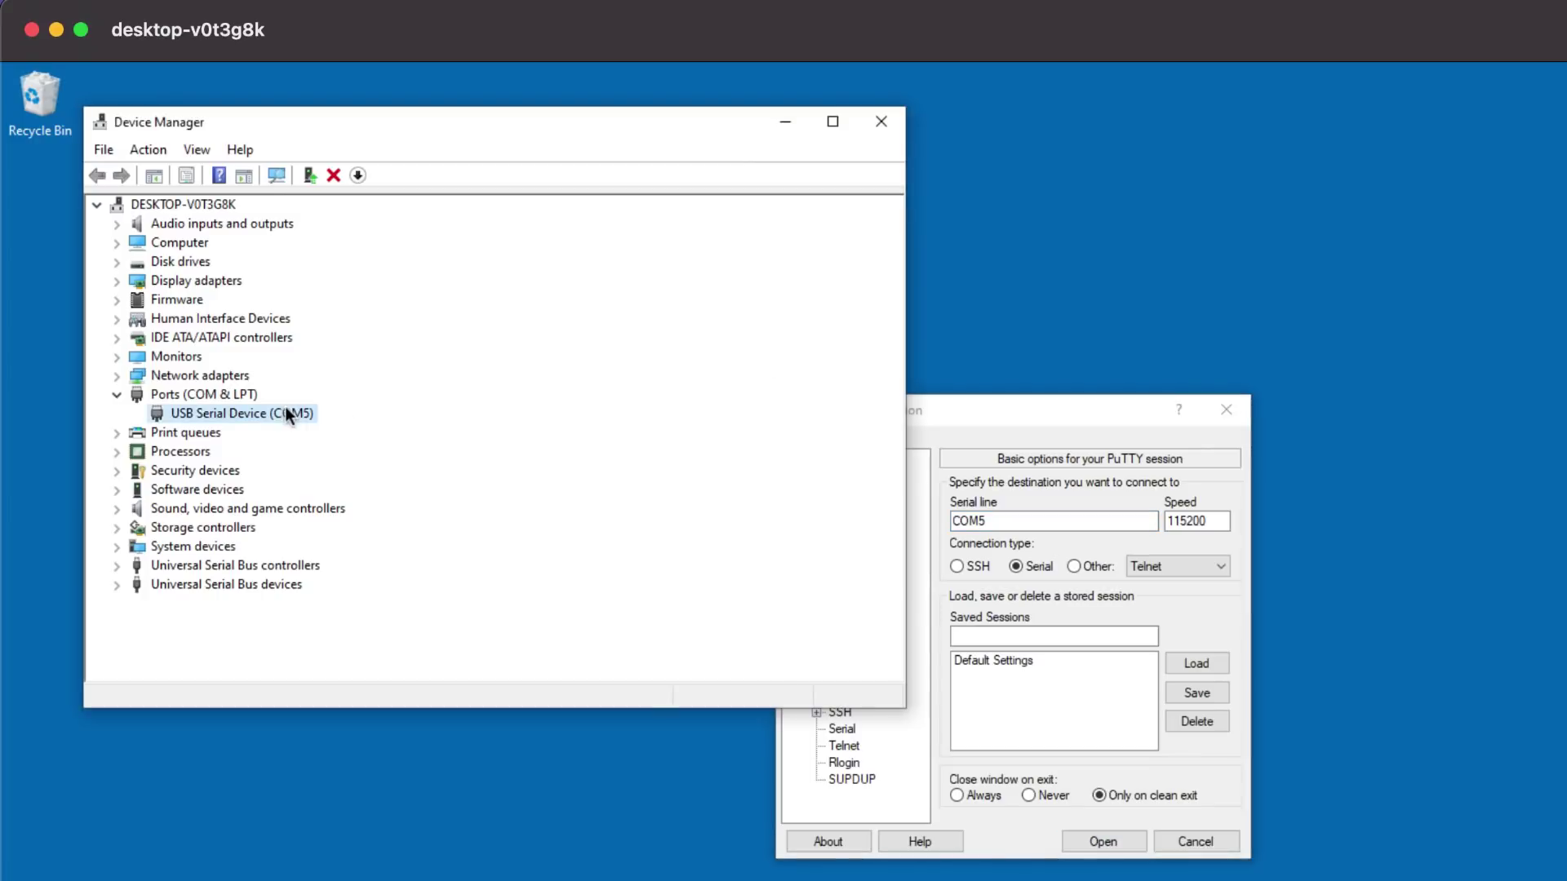
Step: Open a PuTTY serial session on COM5 at 115200 and log in to the switch
left_click(1115, 423)
left_click_drag(1222, 523, 1148, 566)
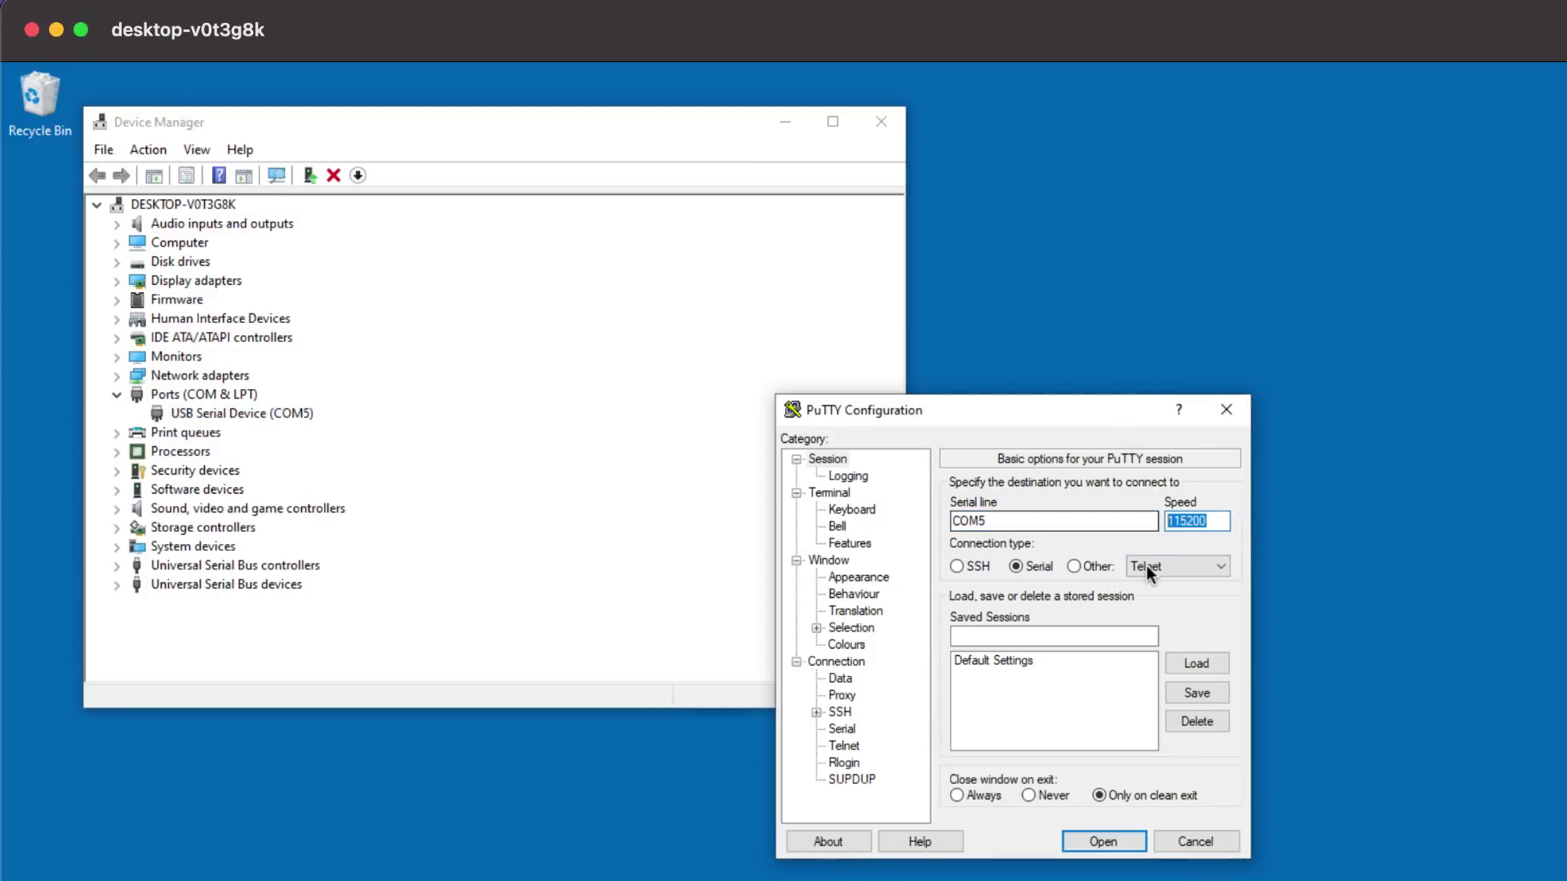
left_click(1095, 841)
key("Return")
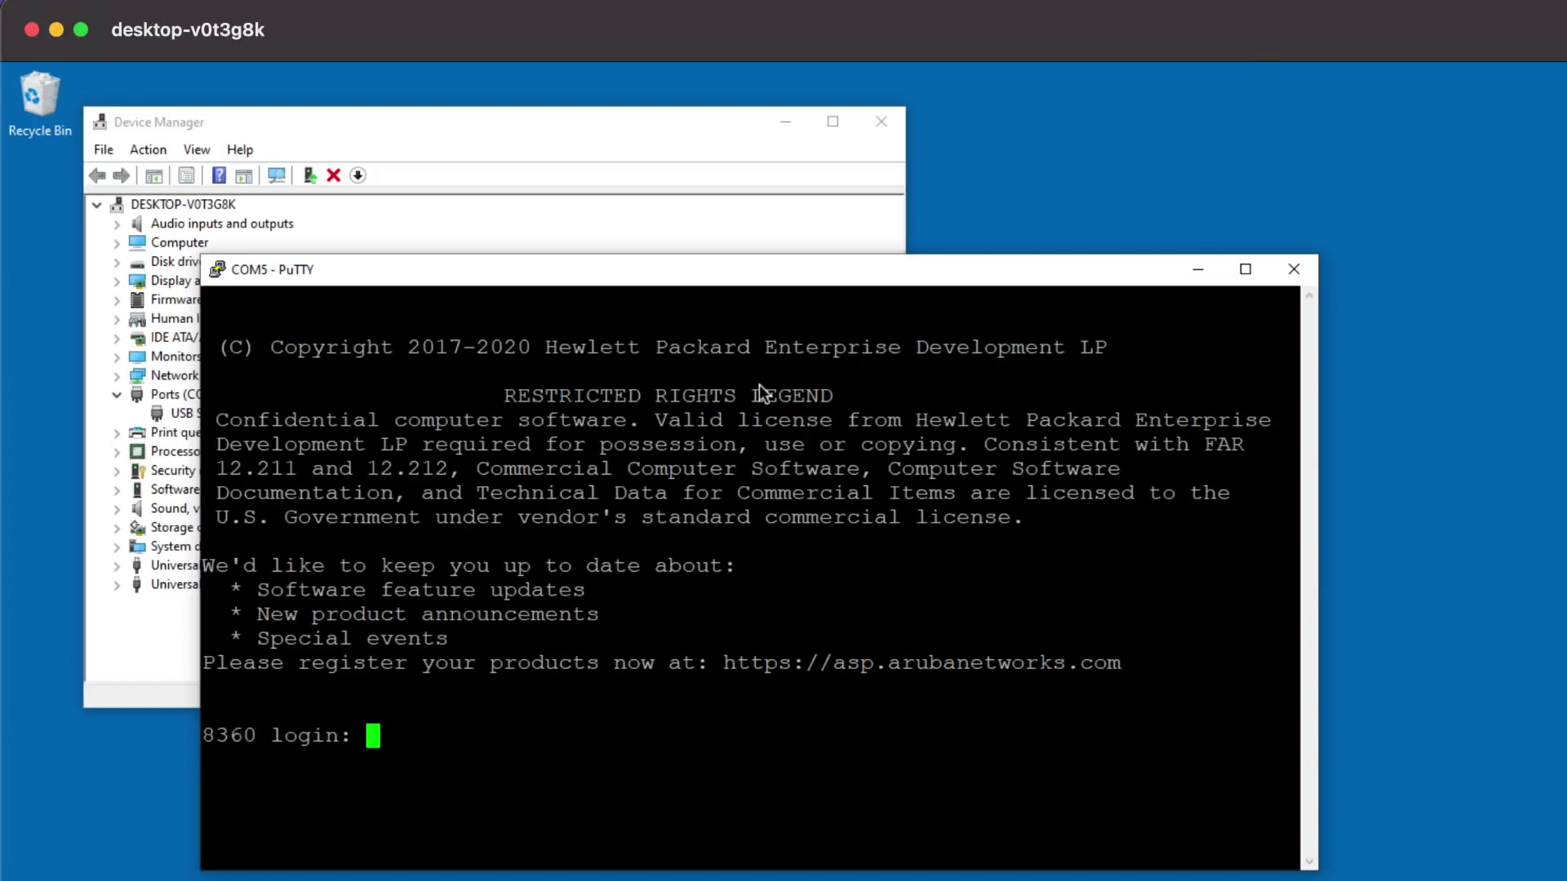
type("admin")
key("Return")
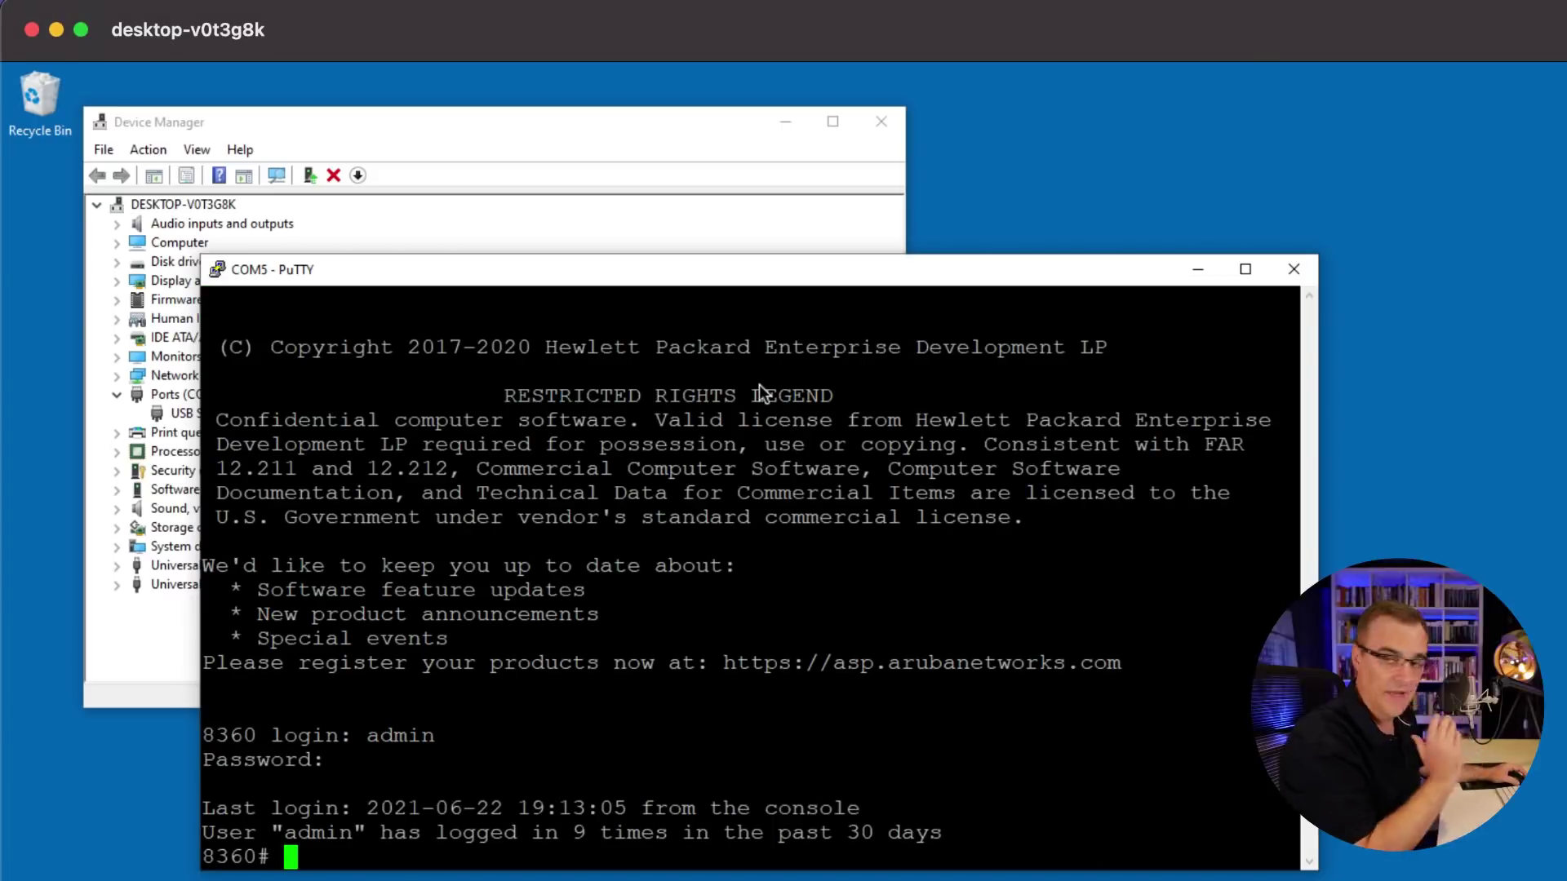
Step: Change the session's terminal font to Courier New Bold size 20 and apply it
right_click(679, 286)
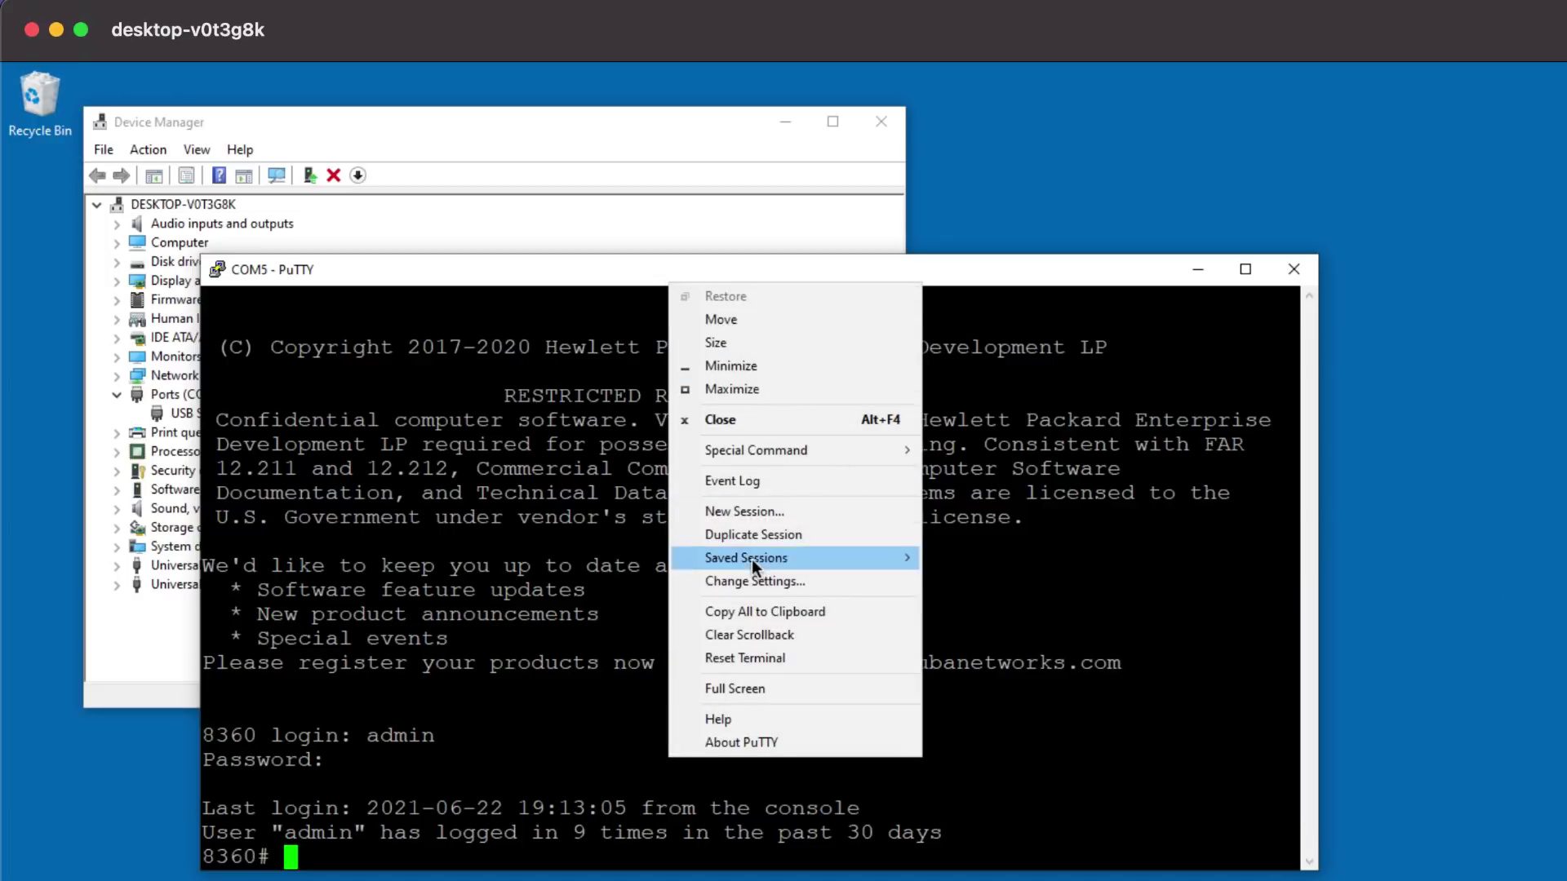
left_click(776, 580)
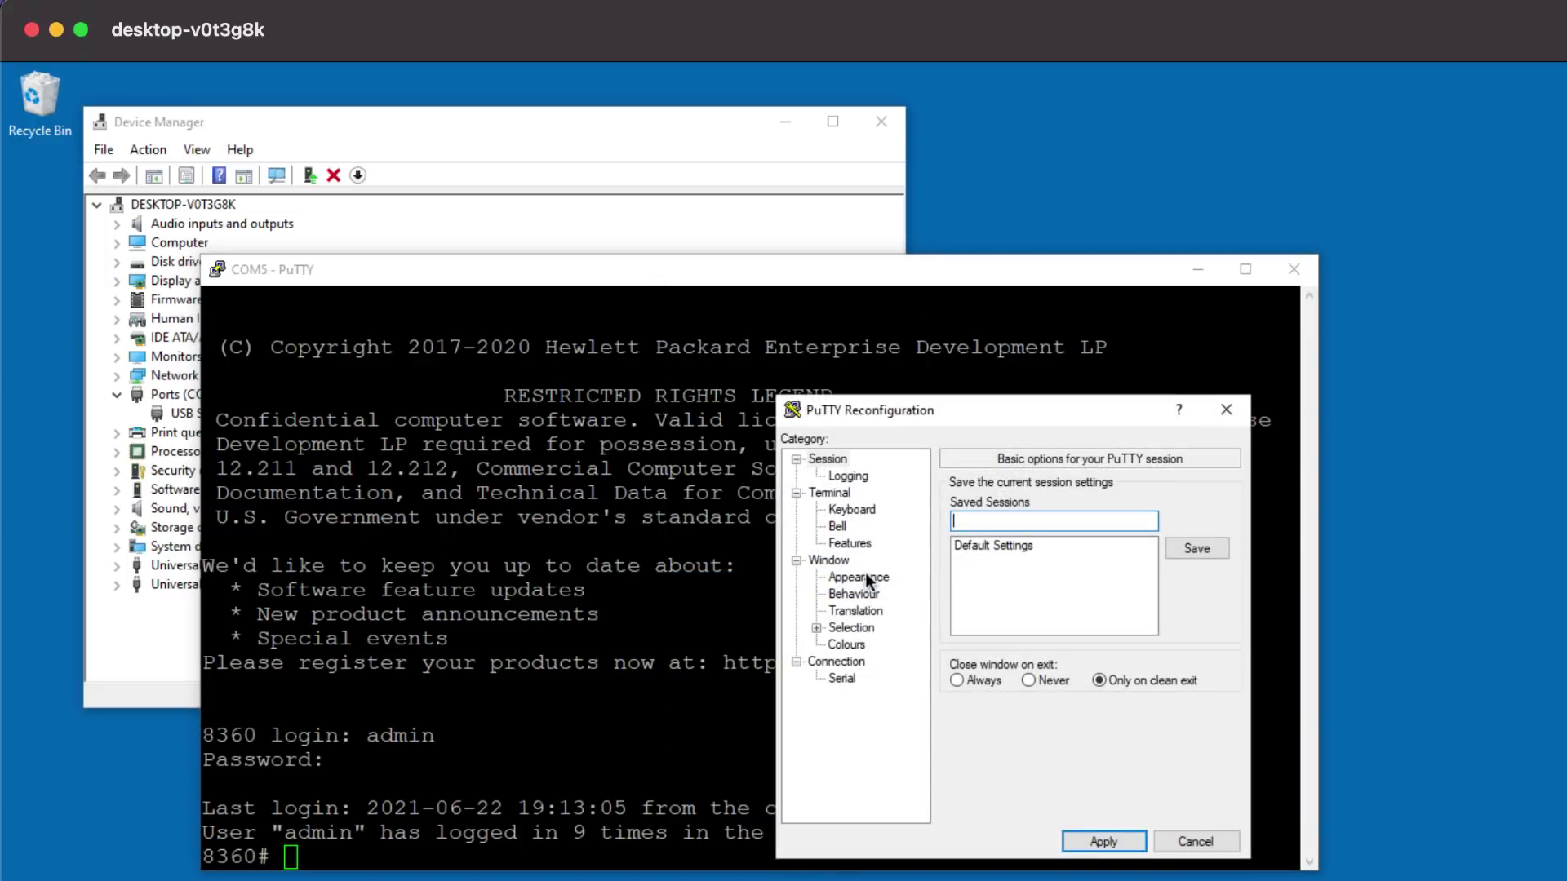
left_click(856, 577)
left_click(1198, 610)
left_click(1184, 662)
left_click(1061, 671)
key("Return")
left_click(1105, 845)
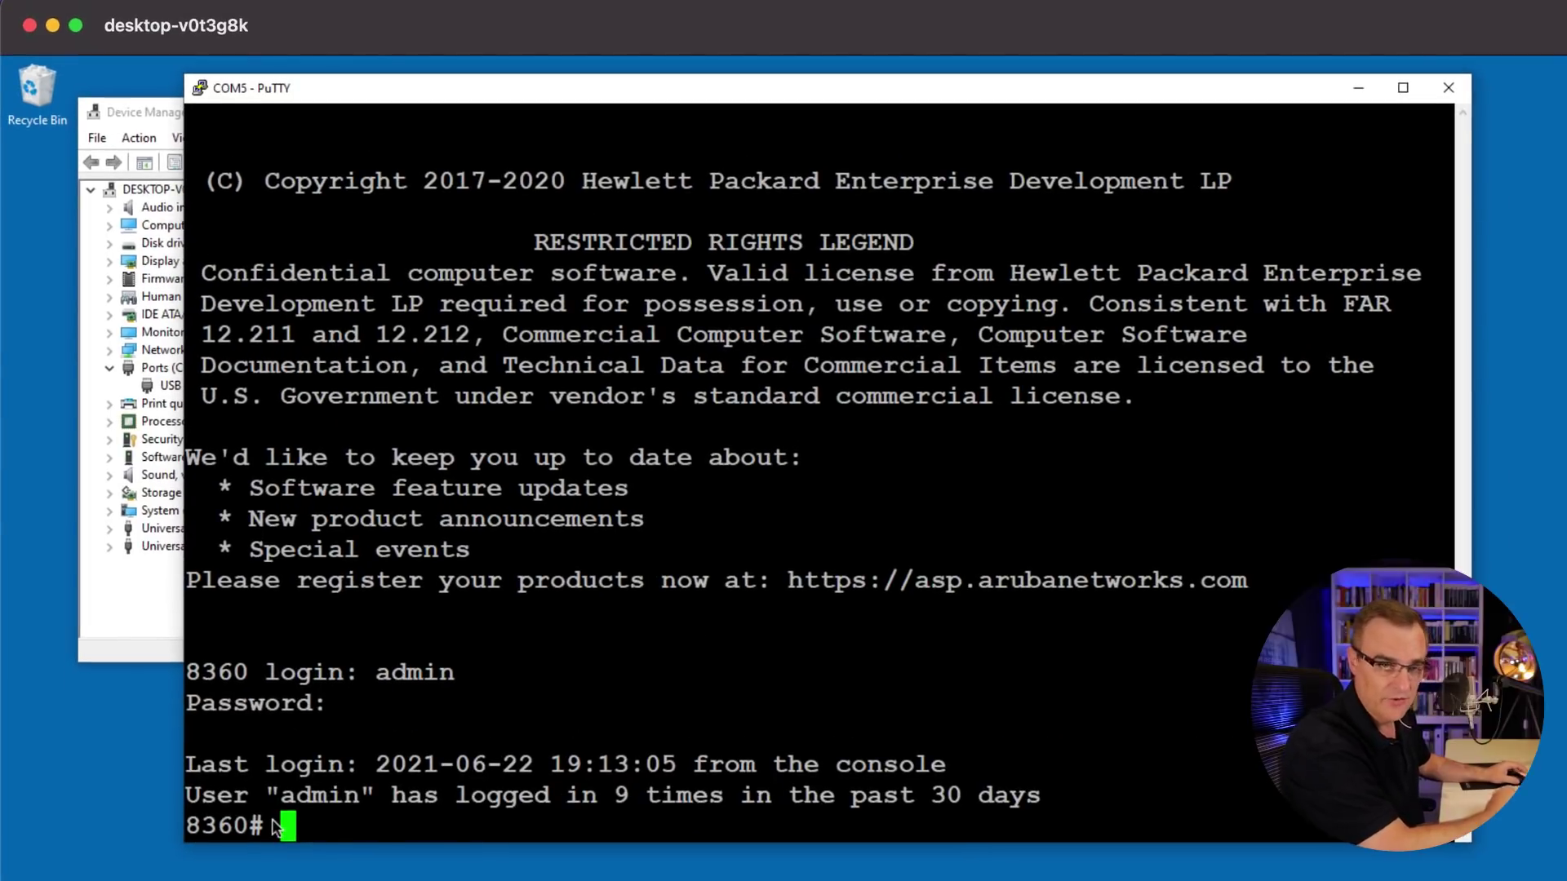
Step: Run 'sh run' to page through the running configuration, and reshape the terminal window narrower and taller
type("sh run")
key("Return")
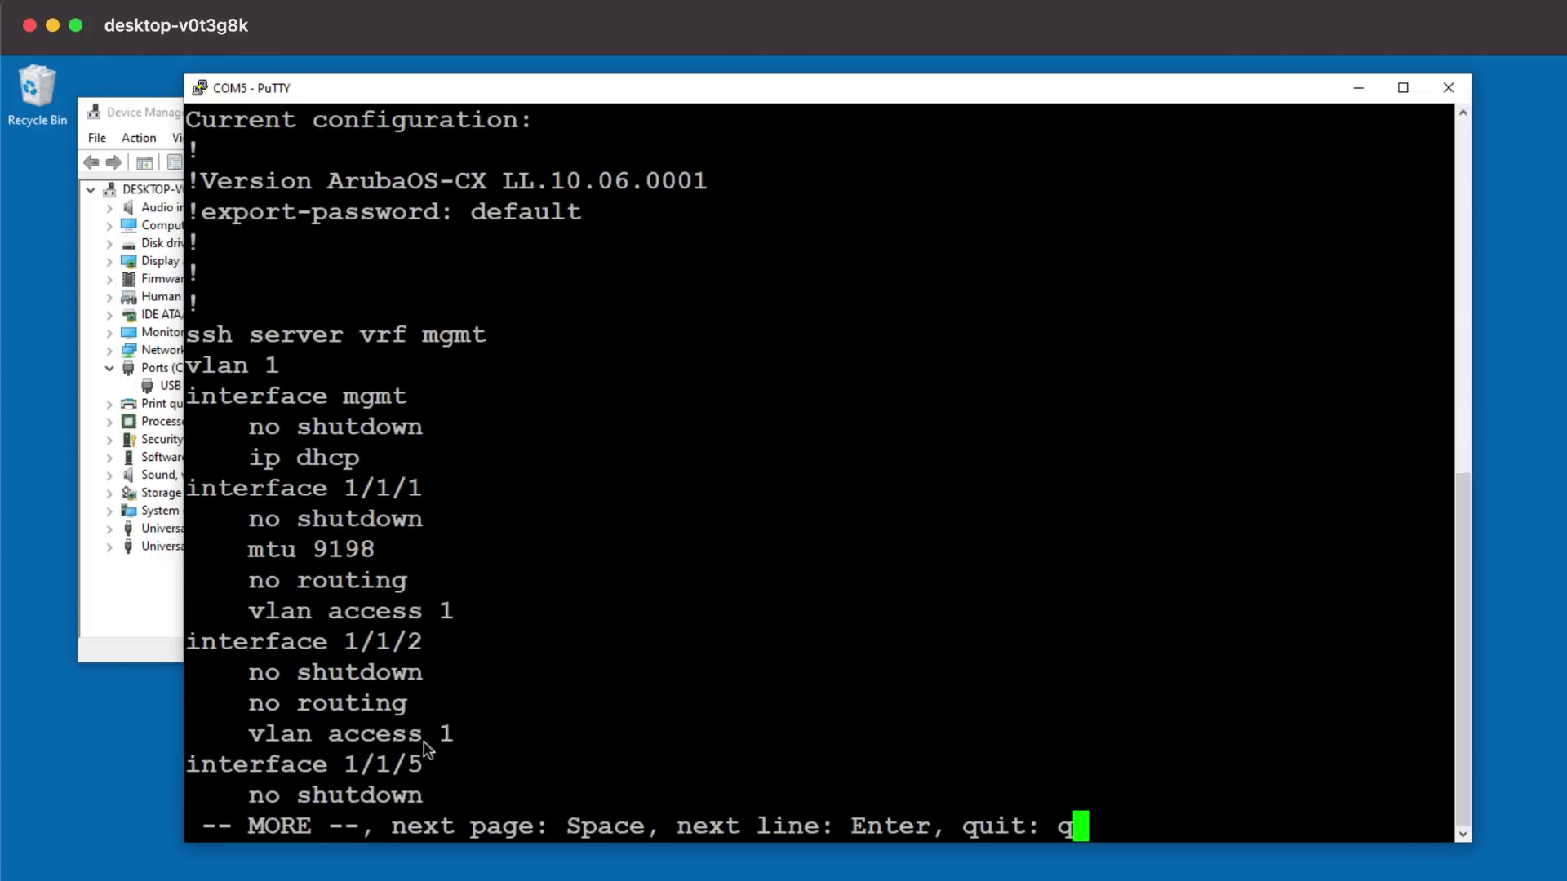
key("space")
scroll(566, 689, "up", 8)
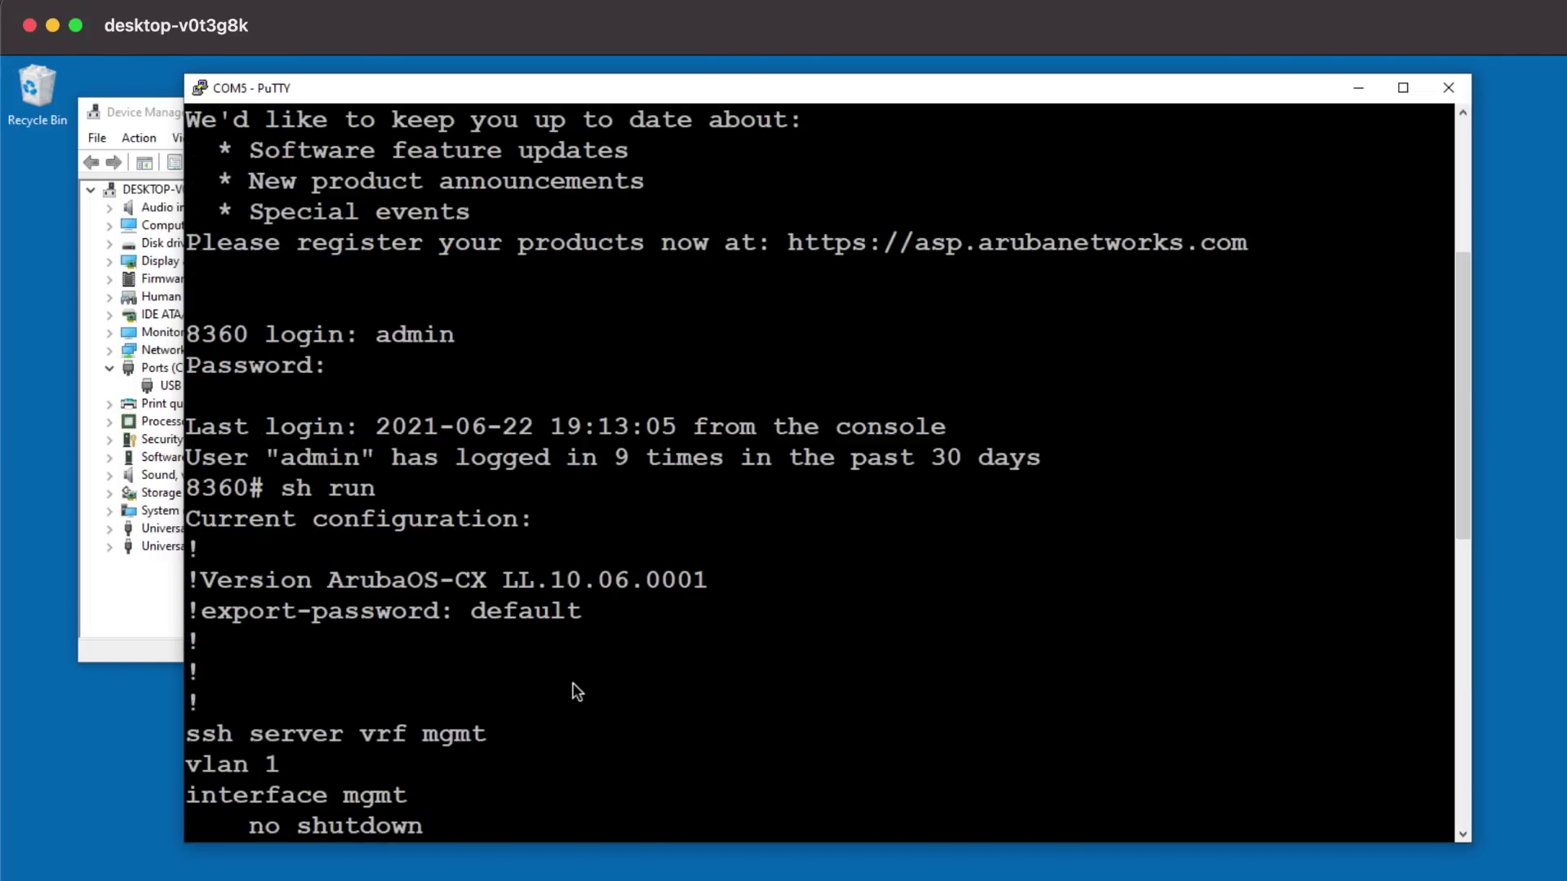
scroll(577, 692, "down", 4)
left_click_drag(1470, 841, 1411, 880)
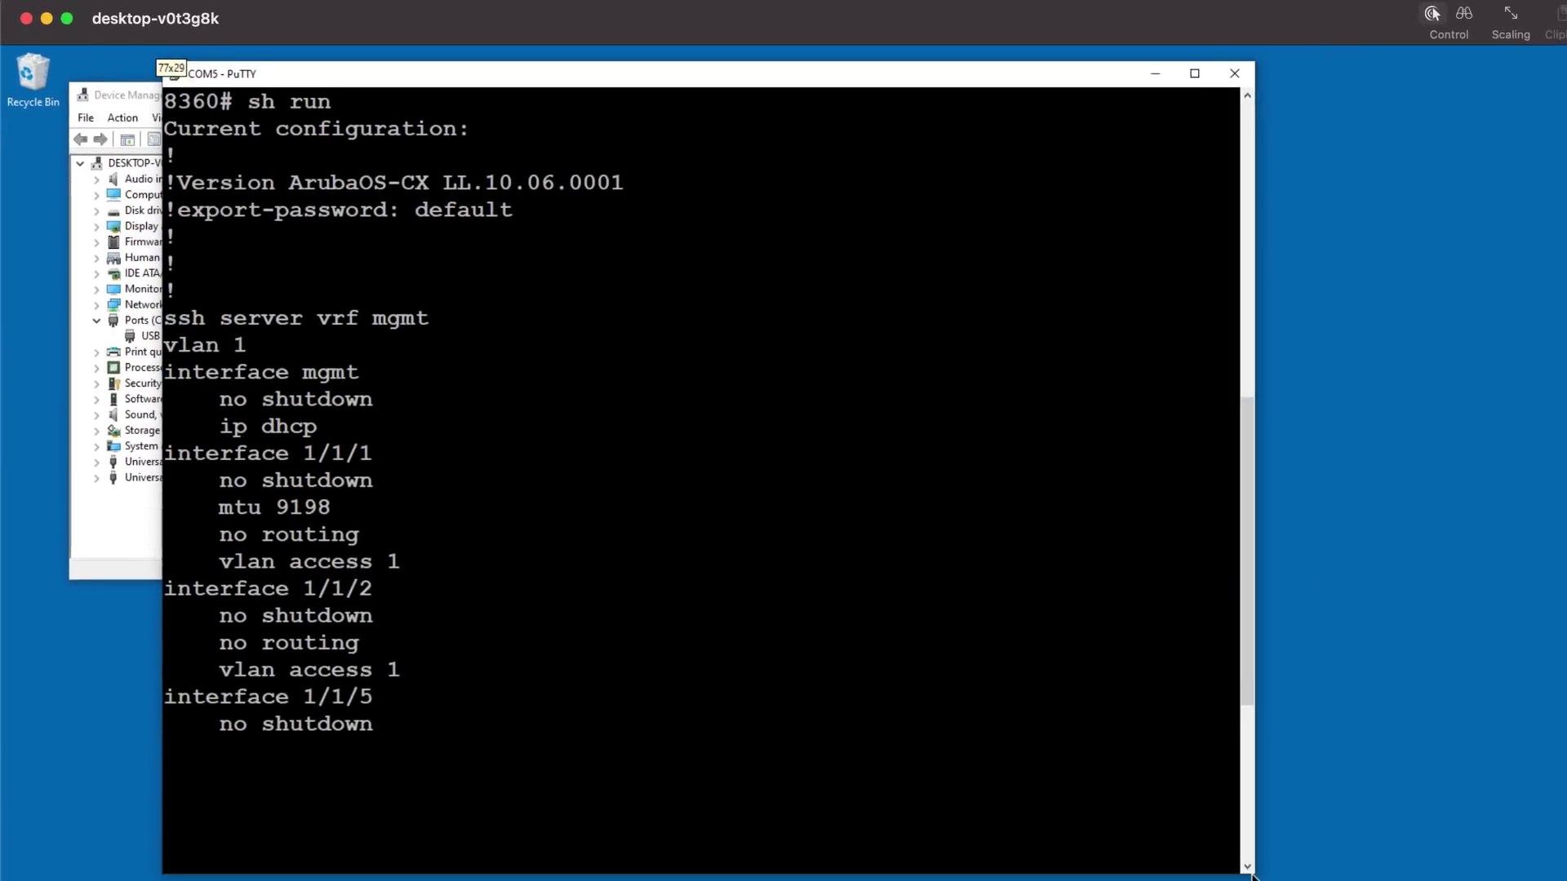
left_click_drag(1253, 876, 1252, 876)
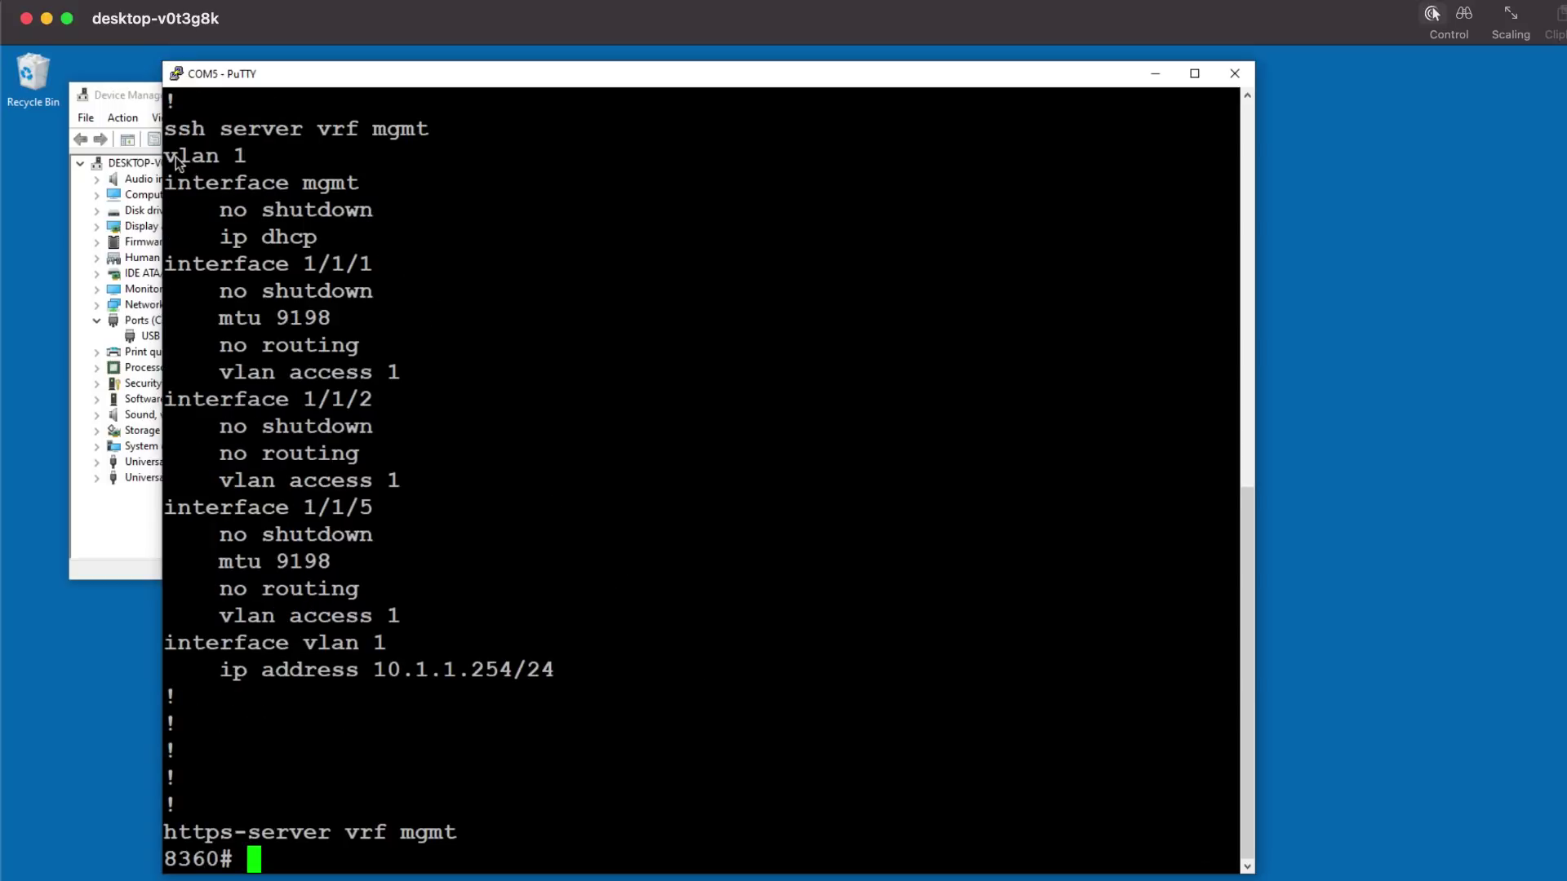
Step: Highlight the interface vlan 1, 1/1/1 and 1/1/5 configuration blocks showing mtu 9198
left_click_drag(560, 661, 184, 629)
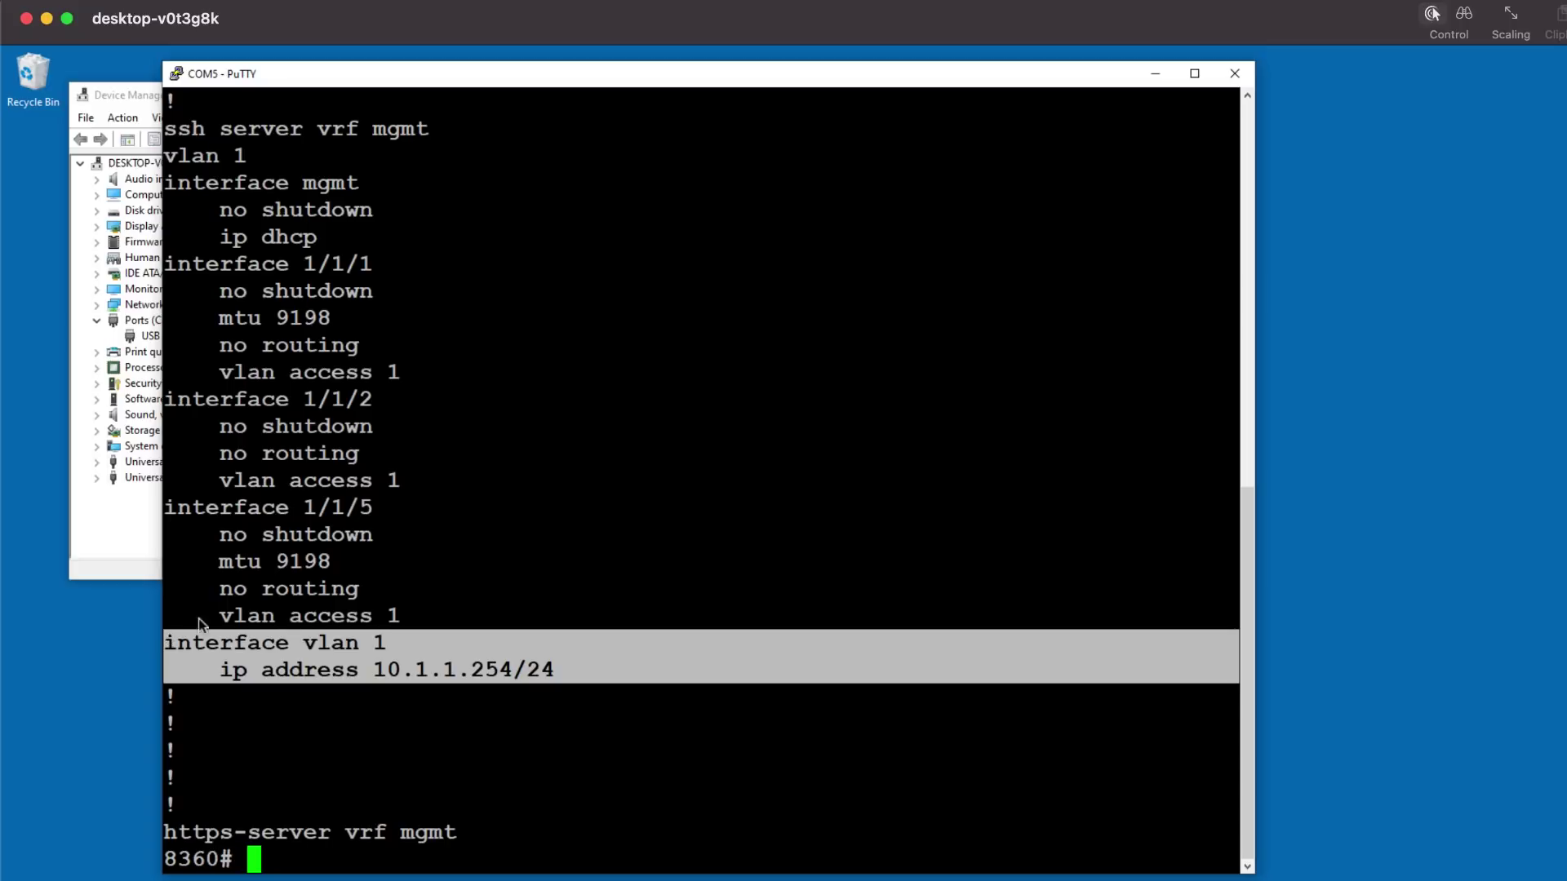
left_click_drag(166, 261, 420, 382)
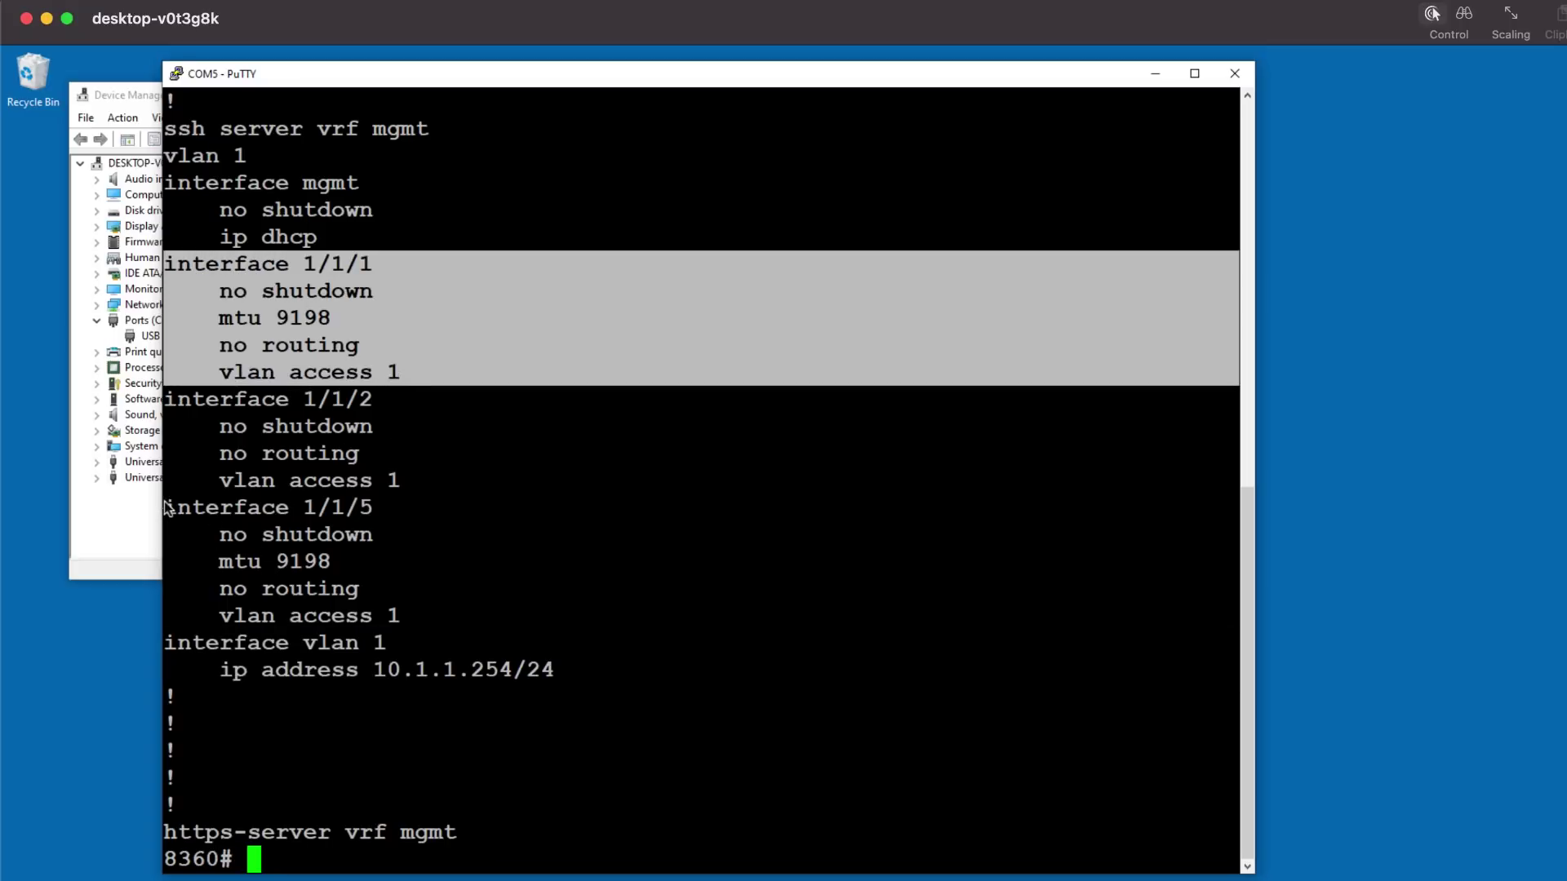
left_click_drag(166, 508, 455, 627)
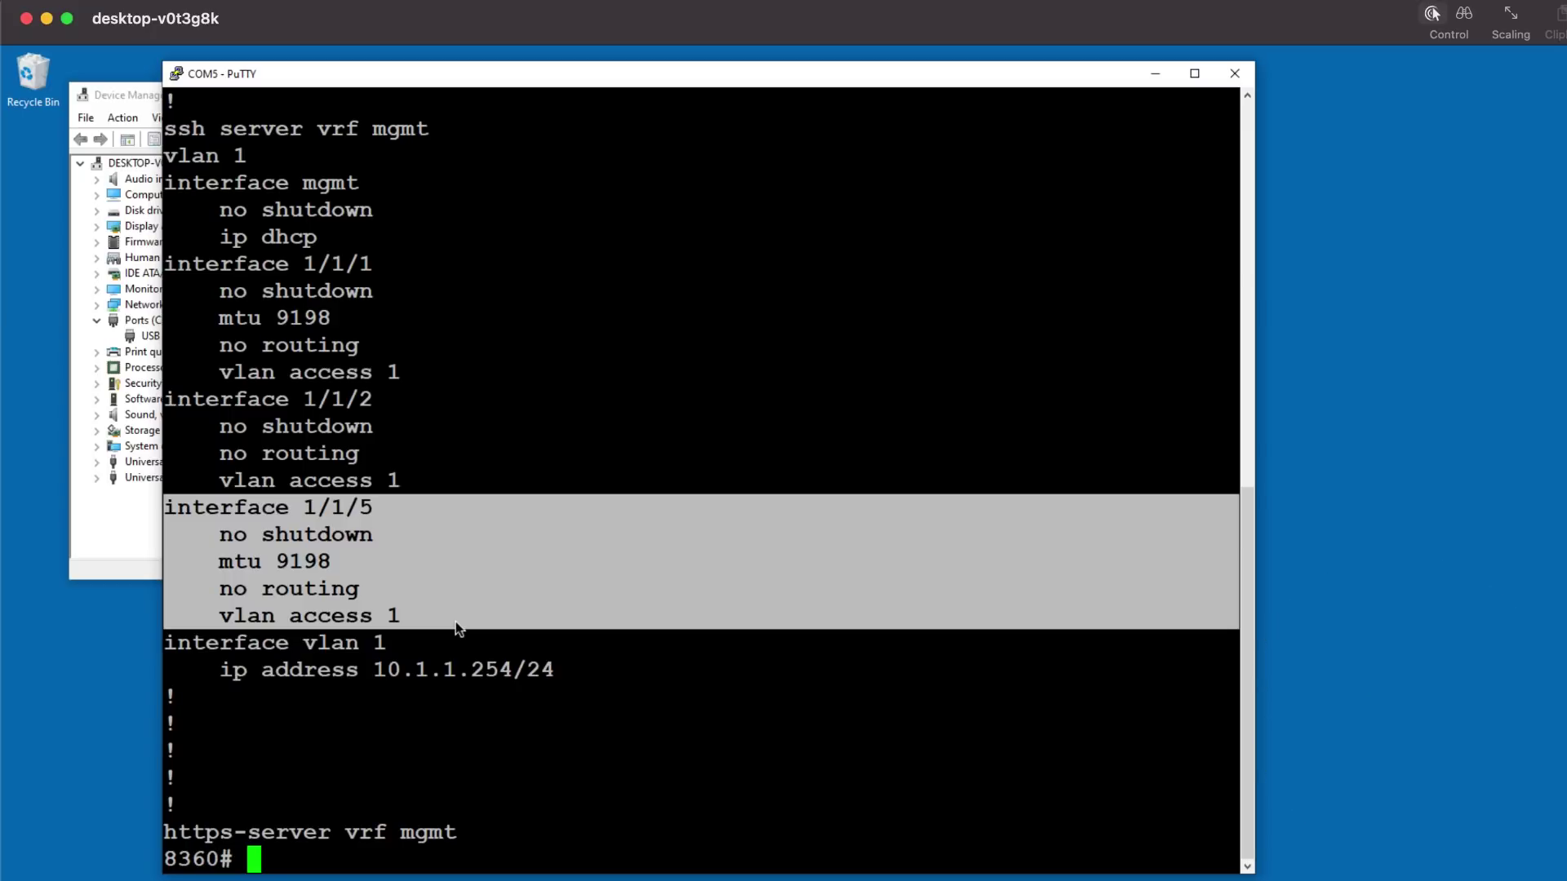
Step: Run 'show interface brief' to list the switch's port summary
left_click(564, 644)
type("show int")
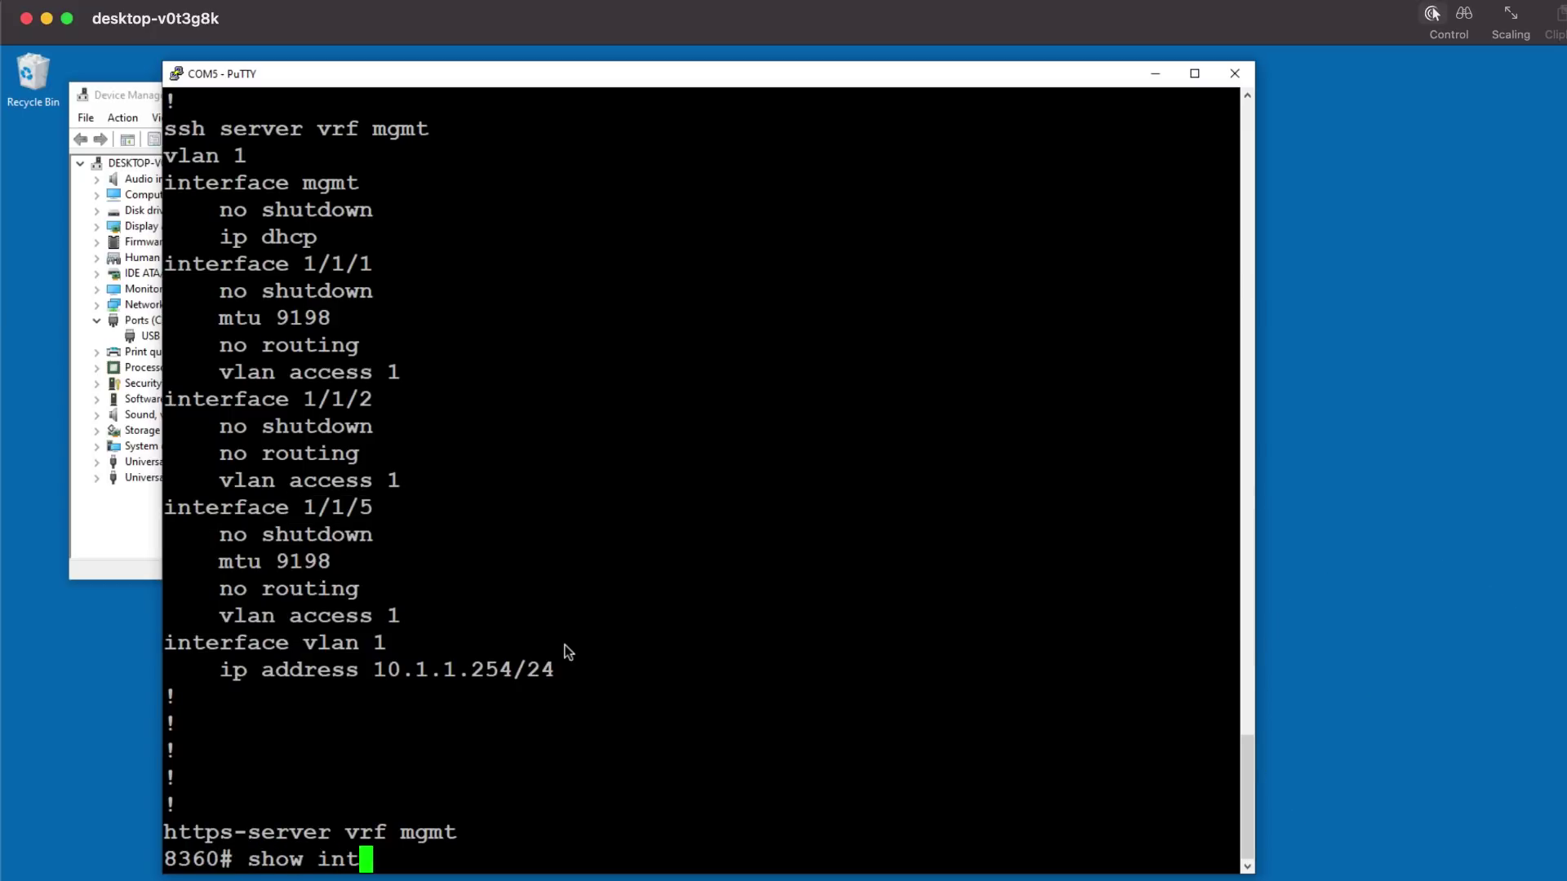
type("erface brief")
key("Return")
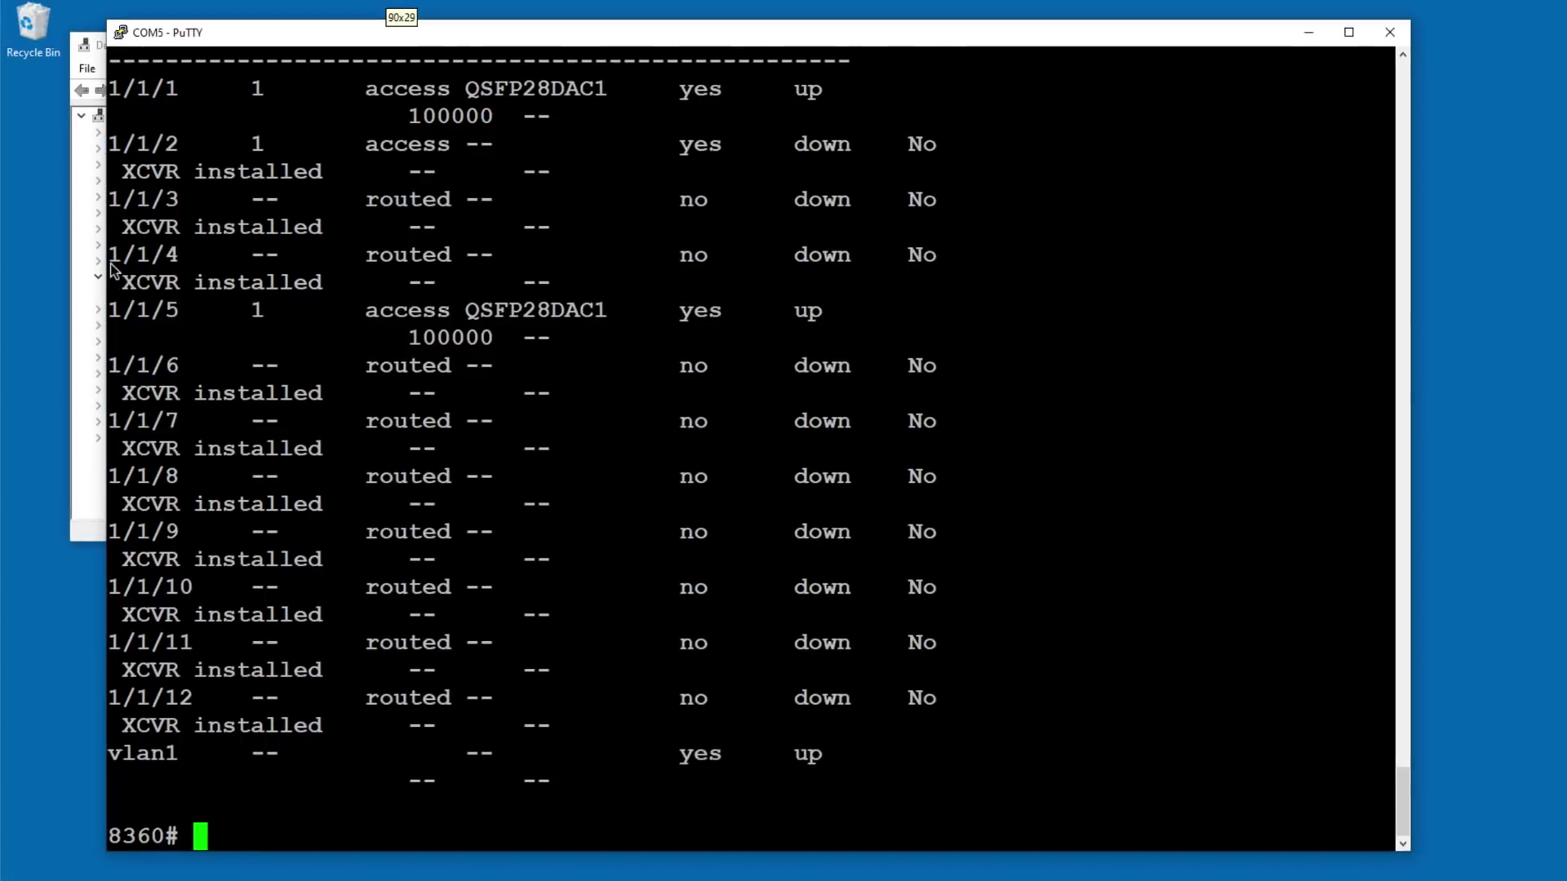
key("Up")
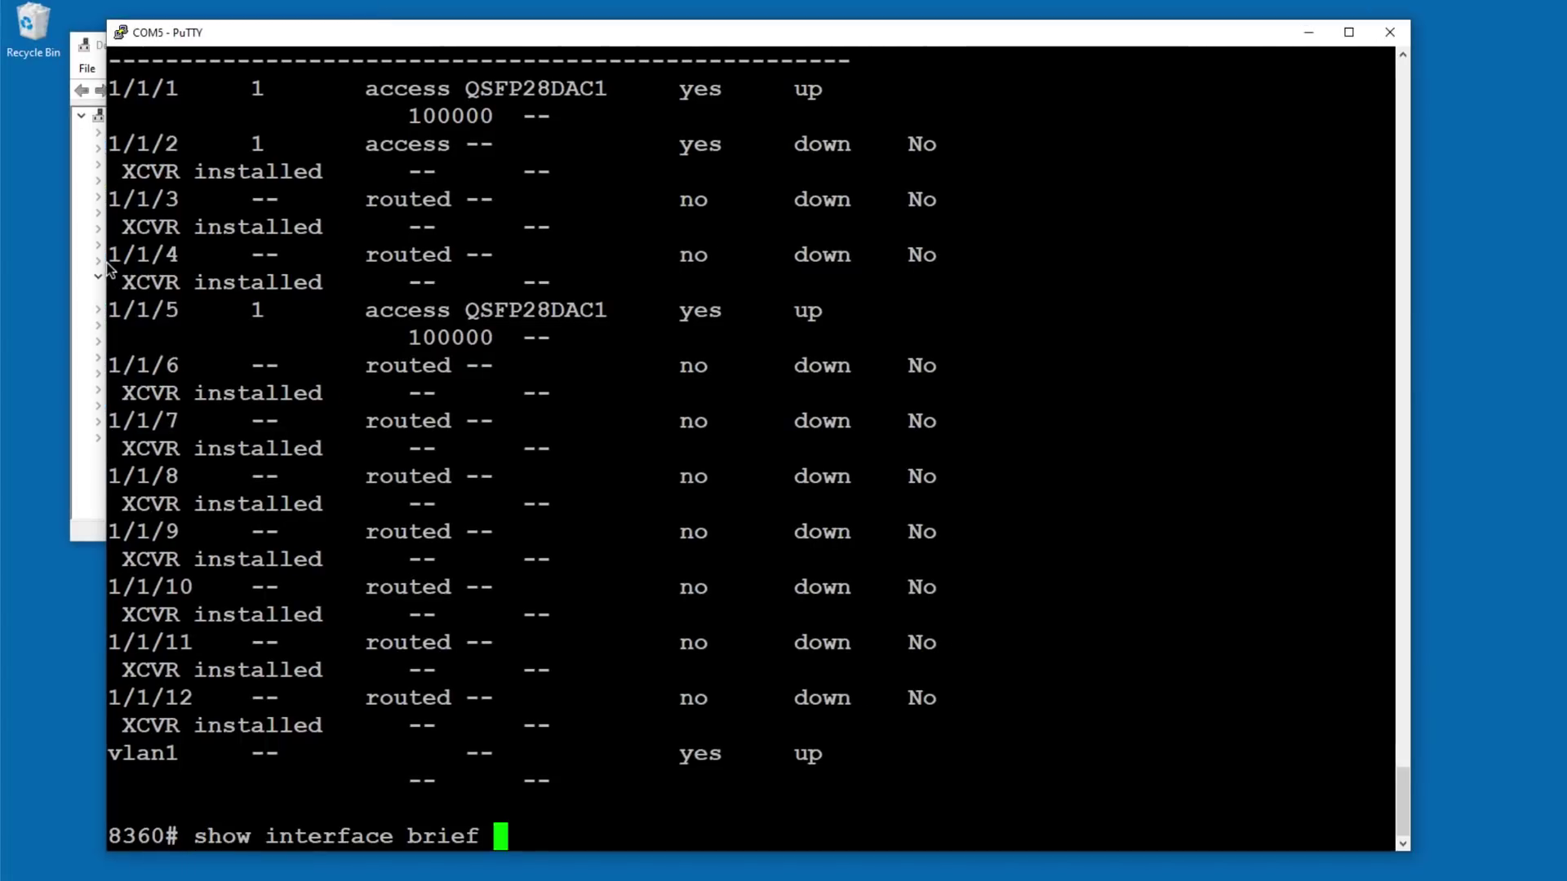
key("Return")
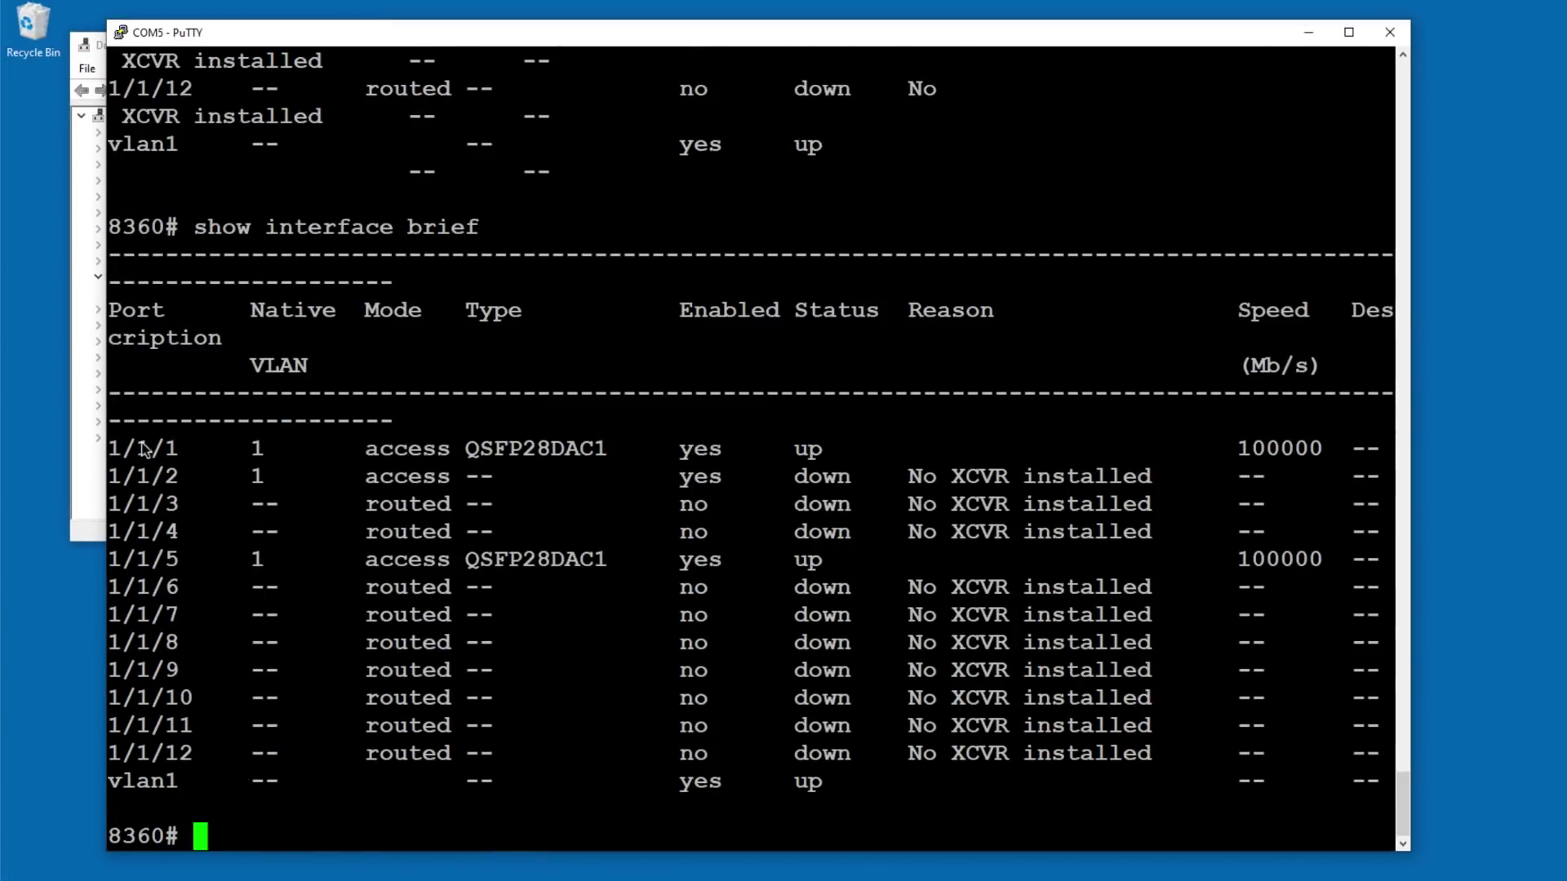
Step: Highlight port 1/1/1's row with its QSFP28DAC1 cable type, and port 1/1/5's row
left_click_drag(114, 453, 1350, 457)
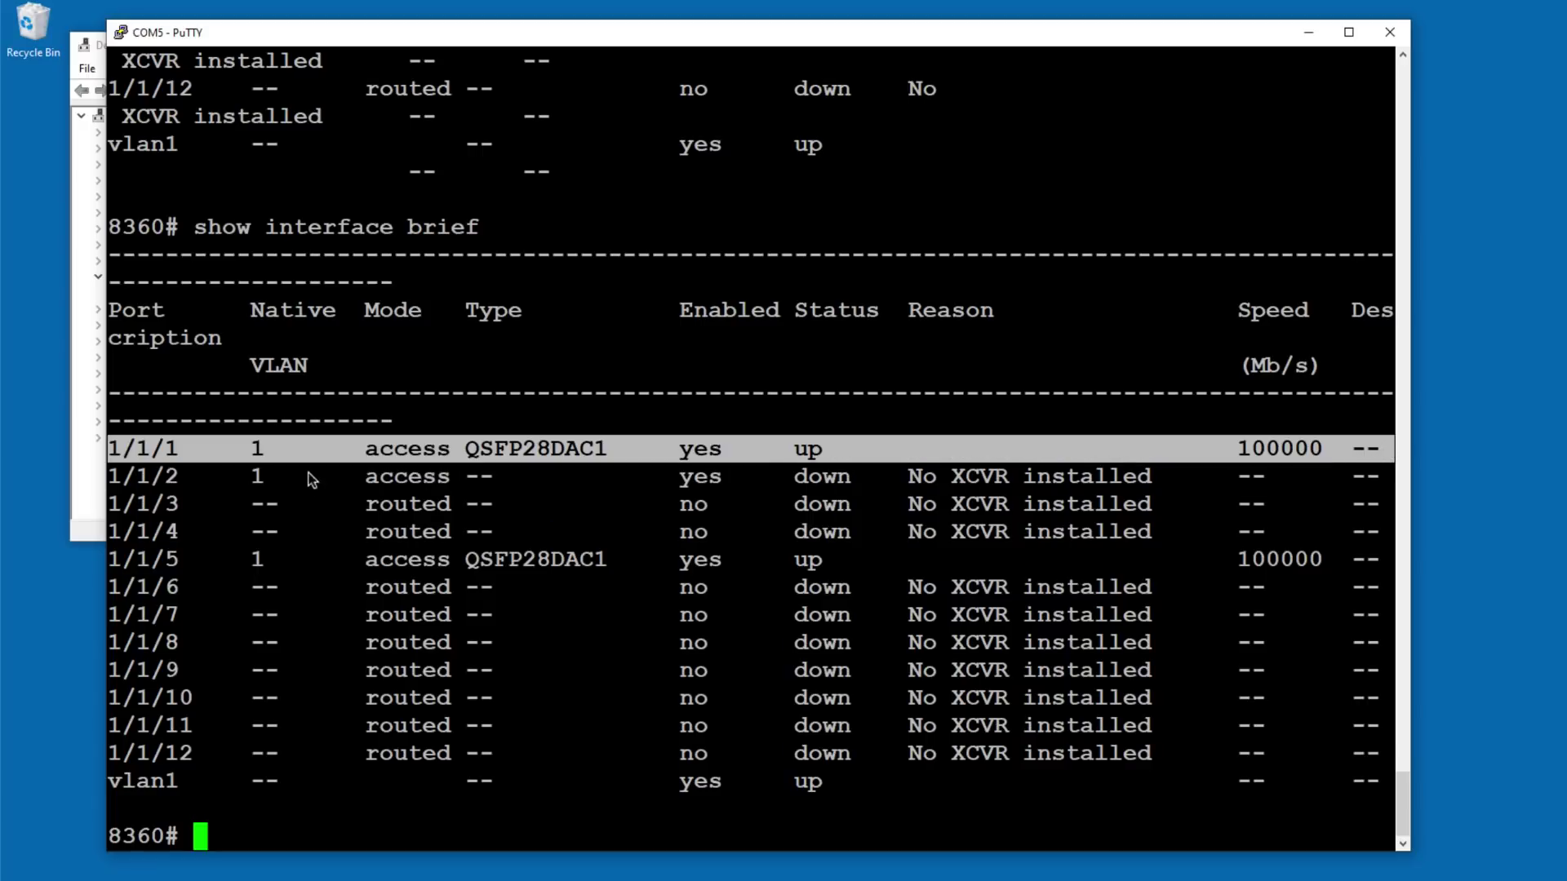
left_click(432, 447)
left_click_drag(462, 455, 604, 453)
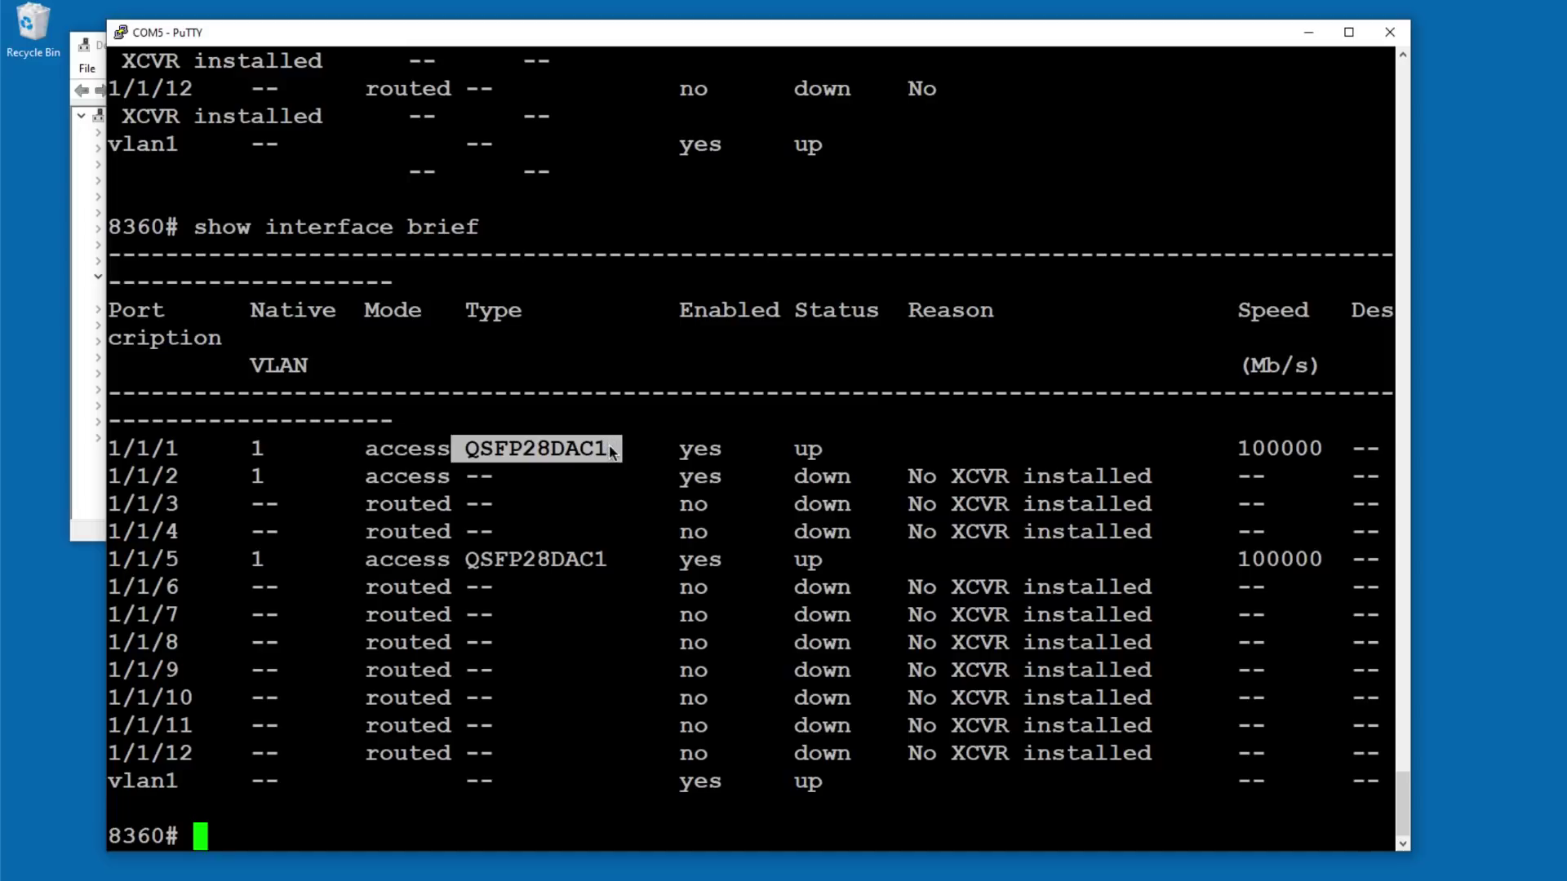
left_click_drag(112, 562, 1418, 563)
Step: Show the running configuration and point out the no routing and mtu 9198 lines
type("h run")
key("Return")
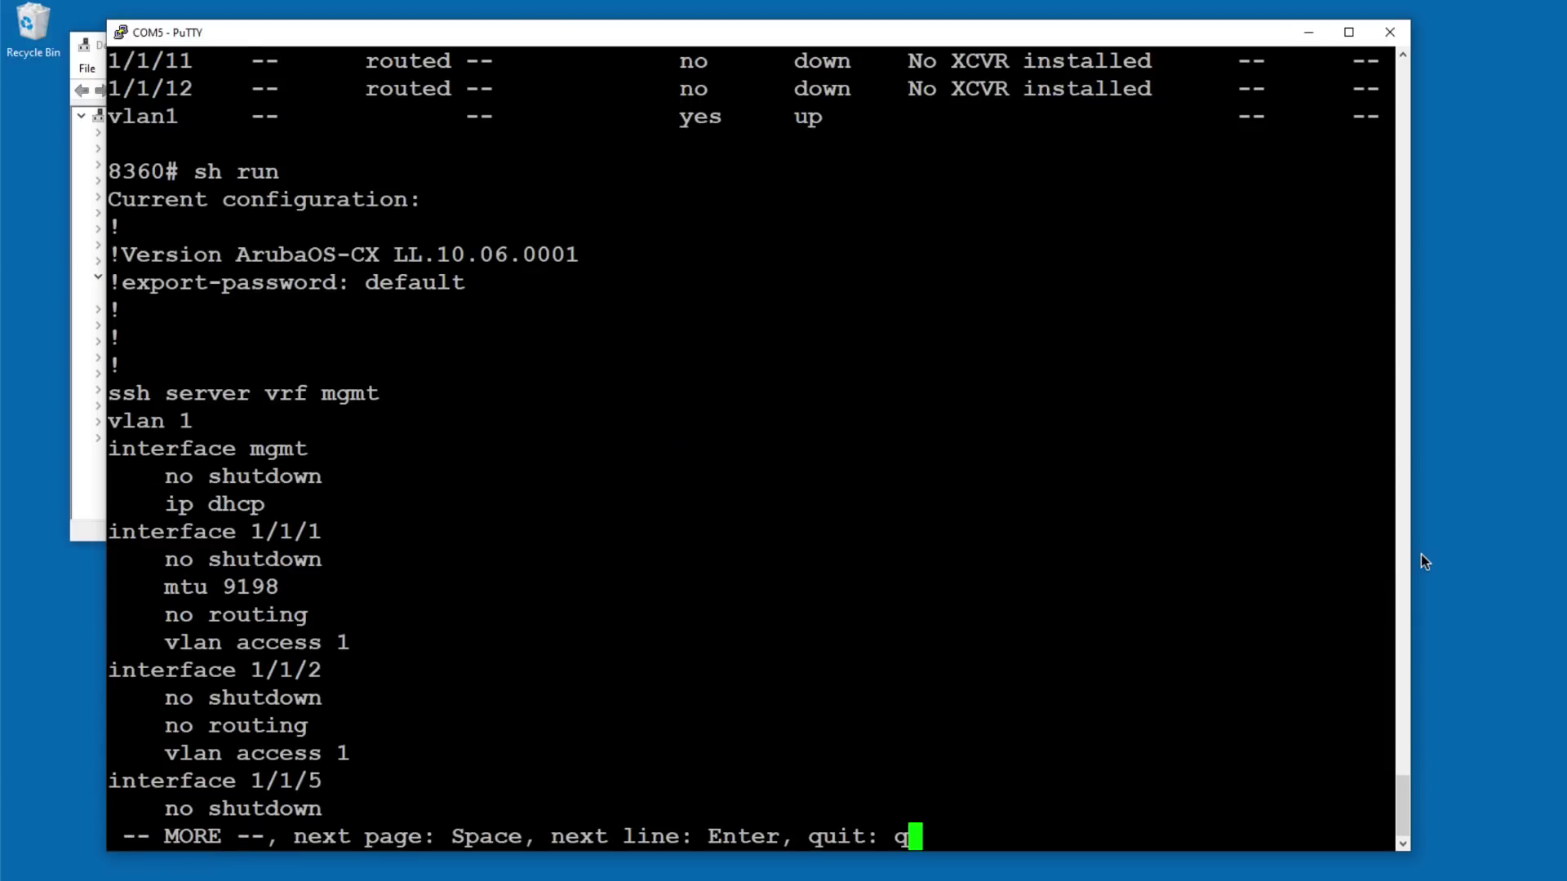
key("space")
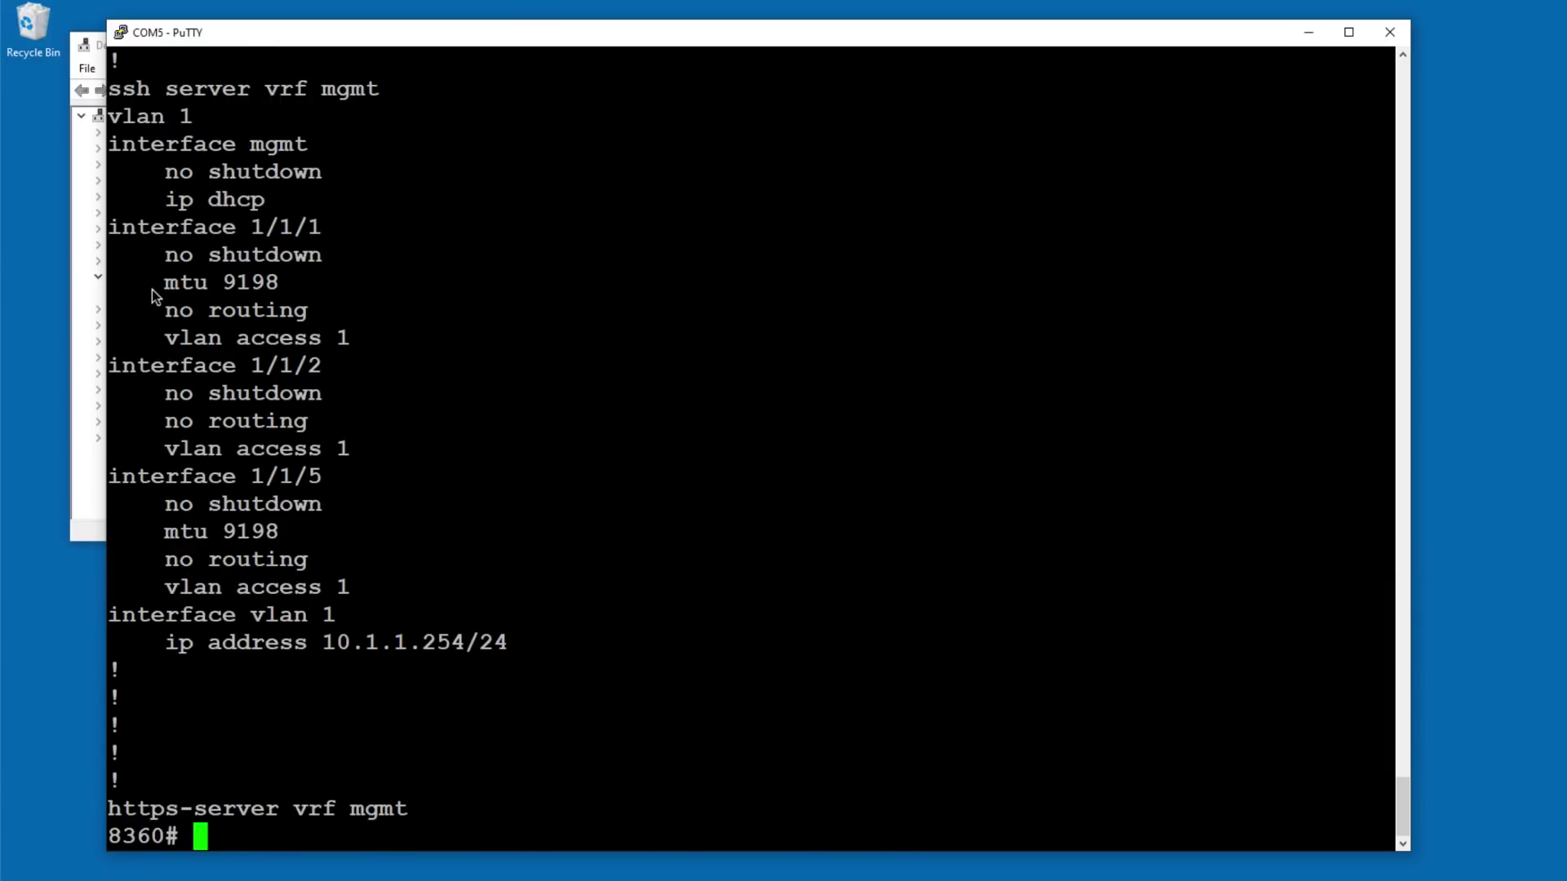
left_click_drag(162, 315, 364, 315)
left_click_drag(162, 561, 391, 581)
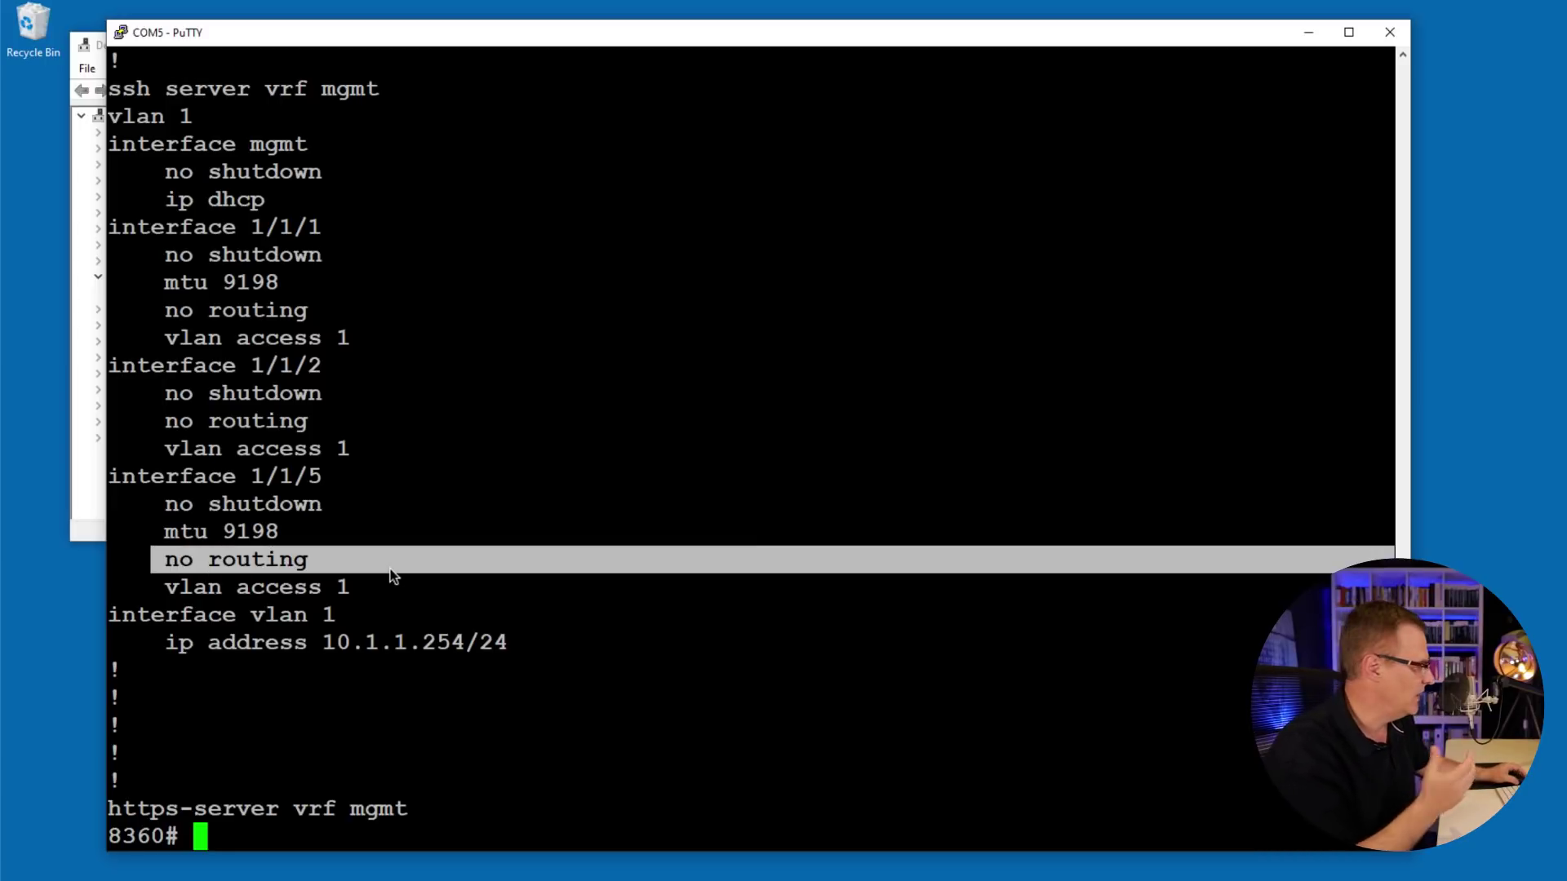
left_click_drag(162, 531, 290, 532)
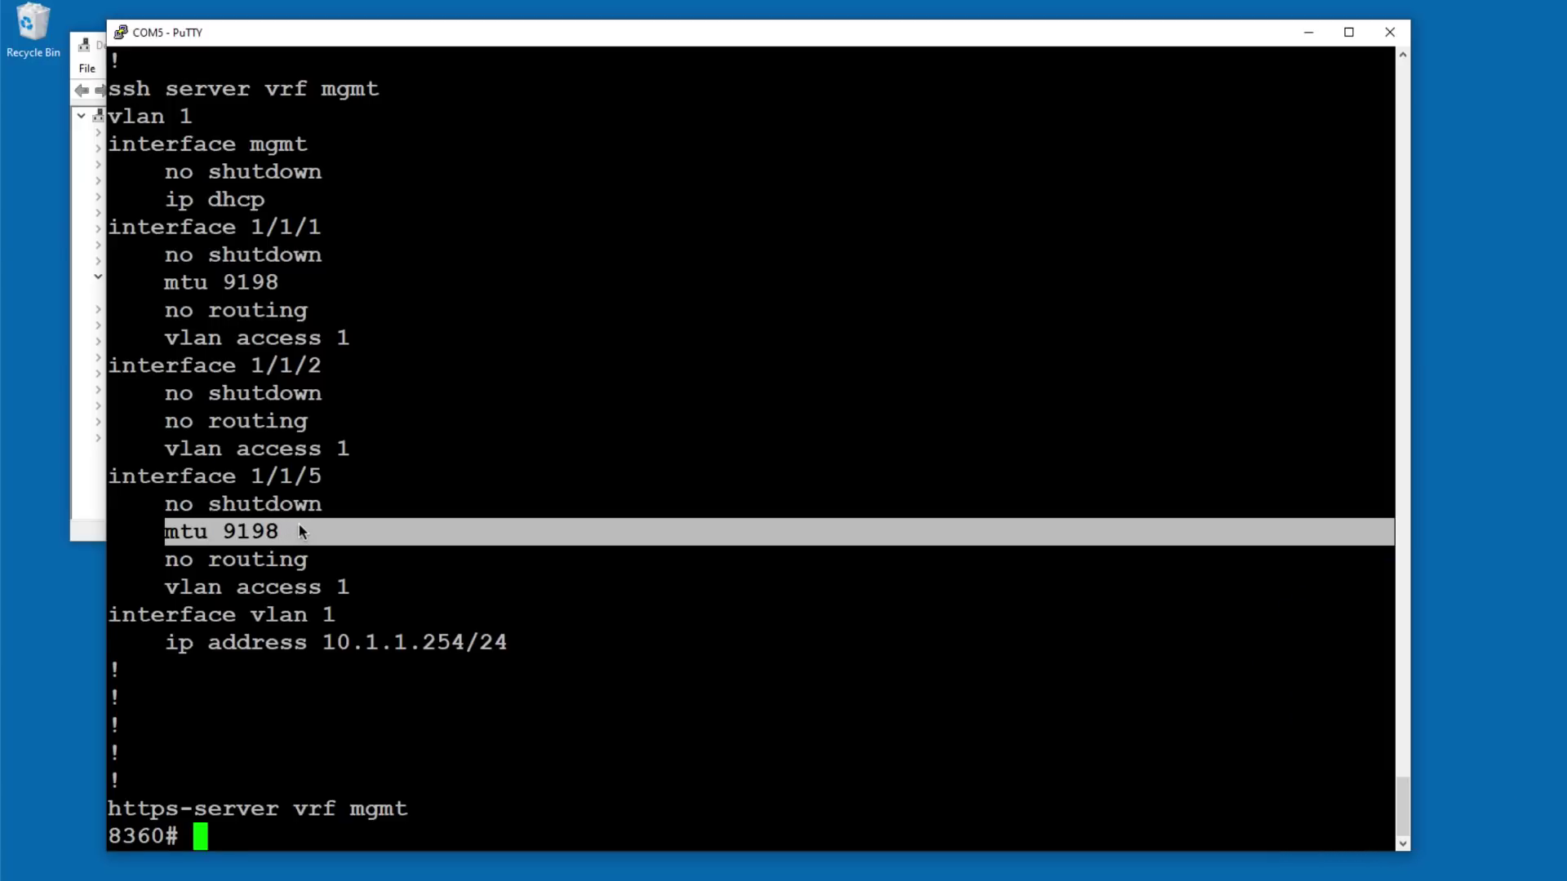
Step: Set interface 1/1/1's MTU to 9198, the range maximum, in configuration mode, then exit
type("conf t")
key("Return")
type("int g")
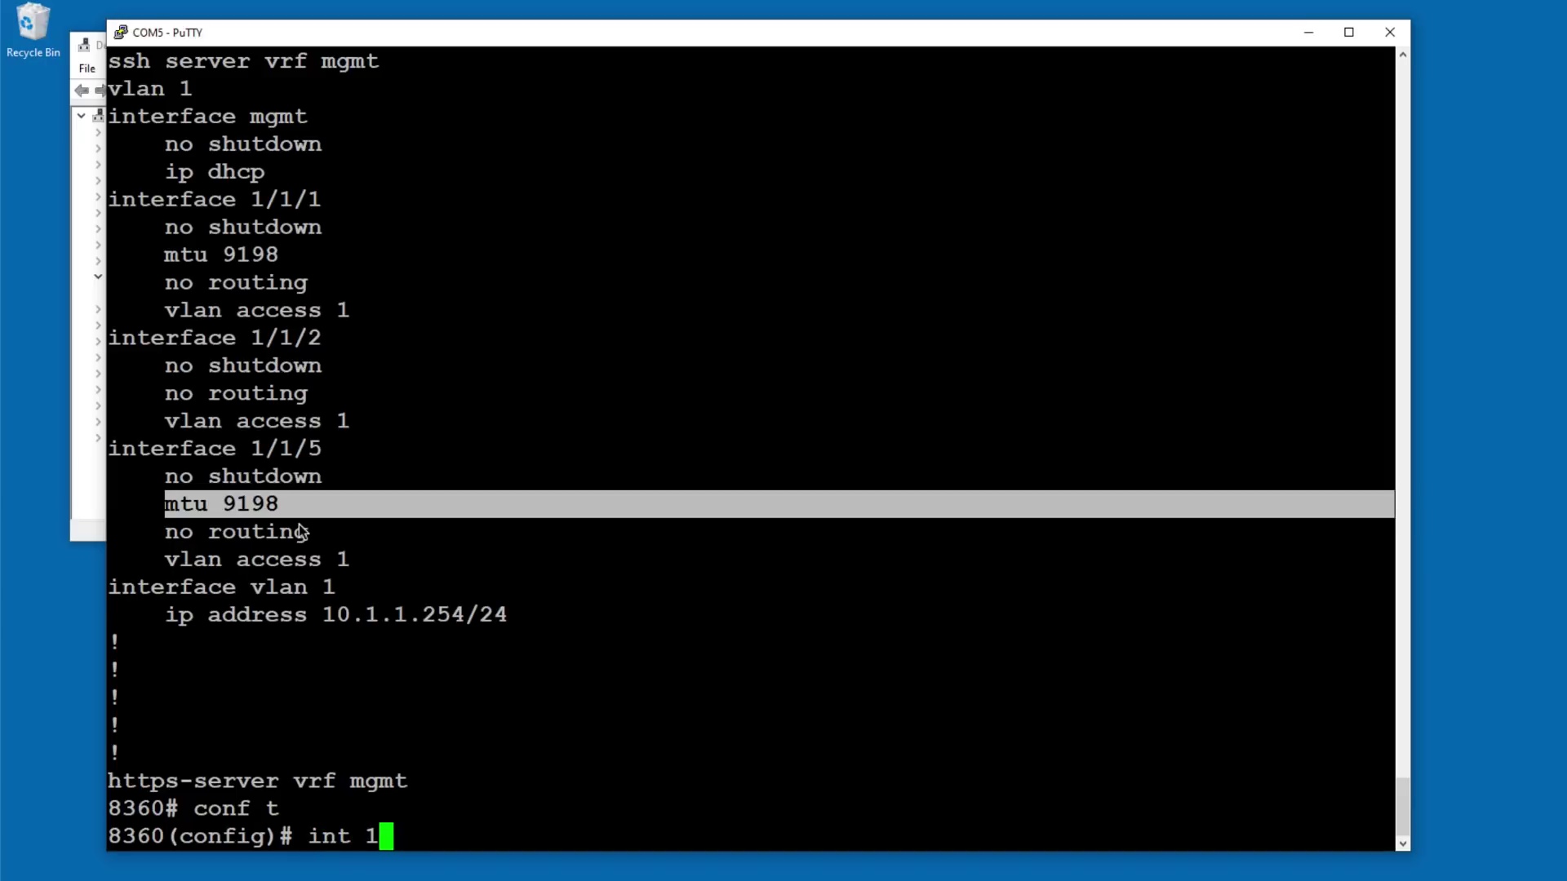
type("/1/1")
key("Return")
type("mty")
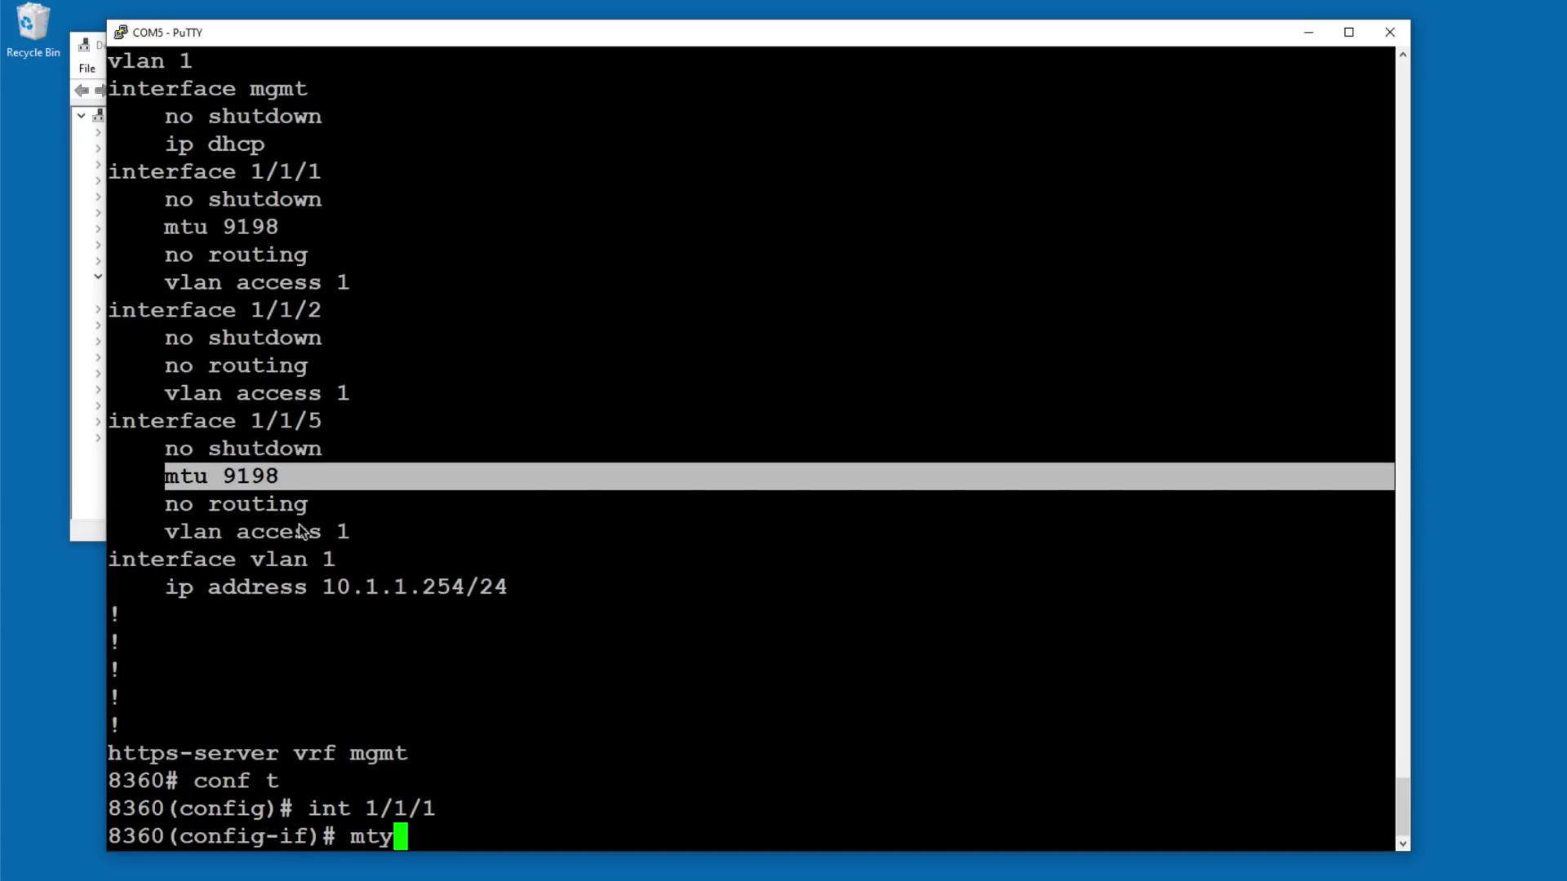
type("u ?")
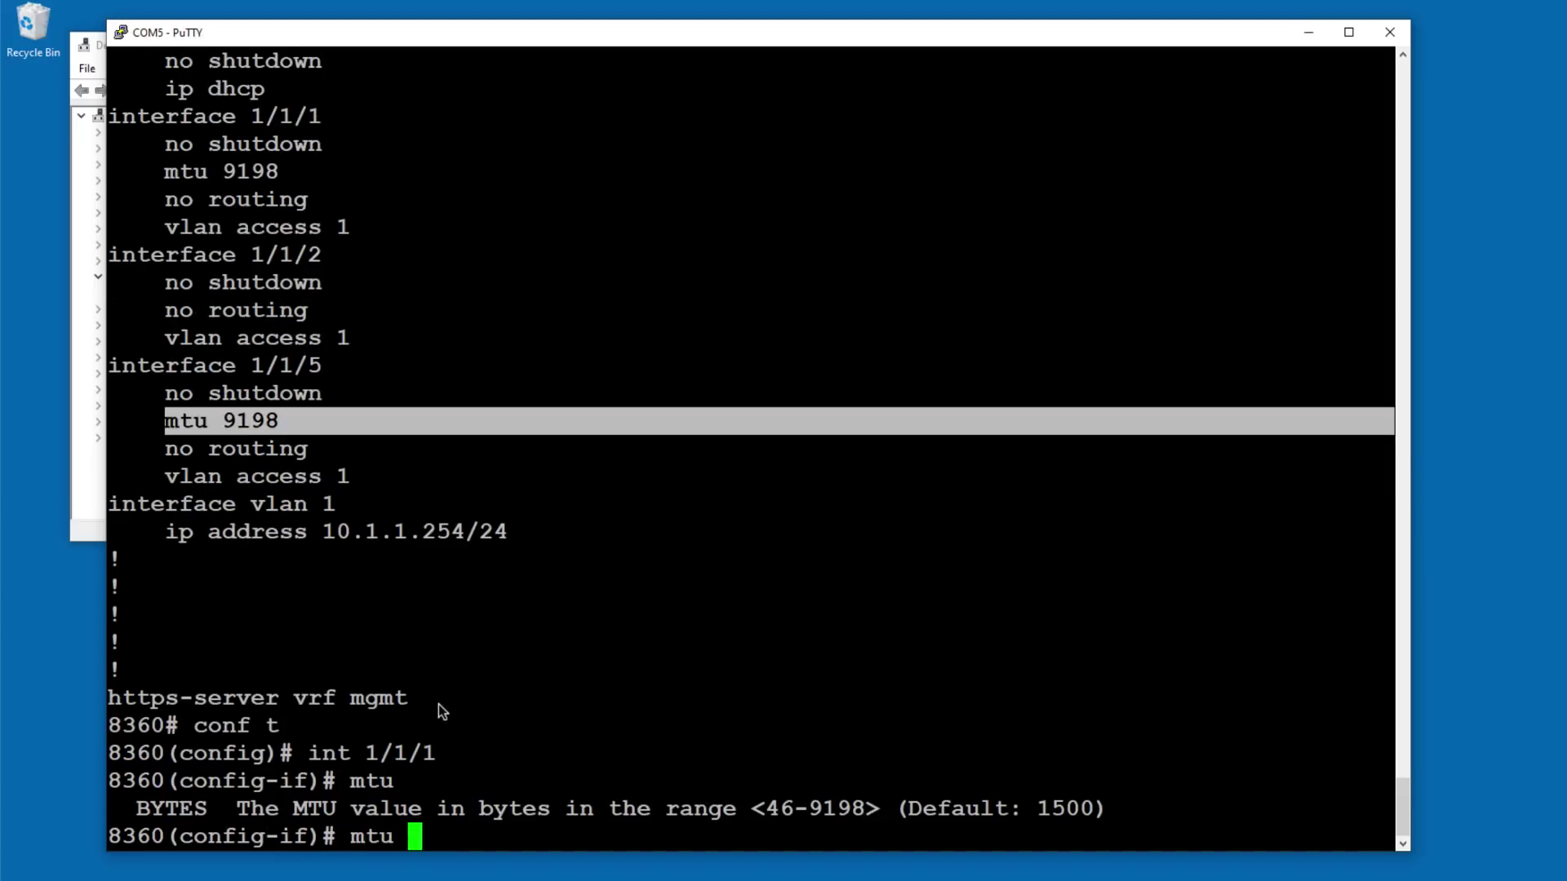
left_click_drag(796, 808, 825, 807)
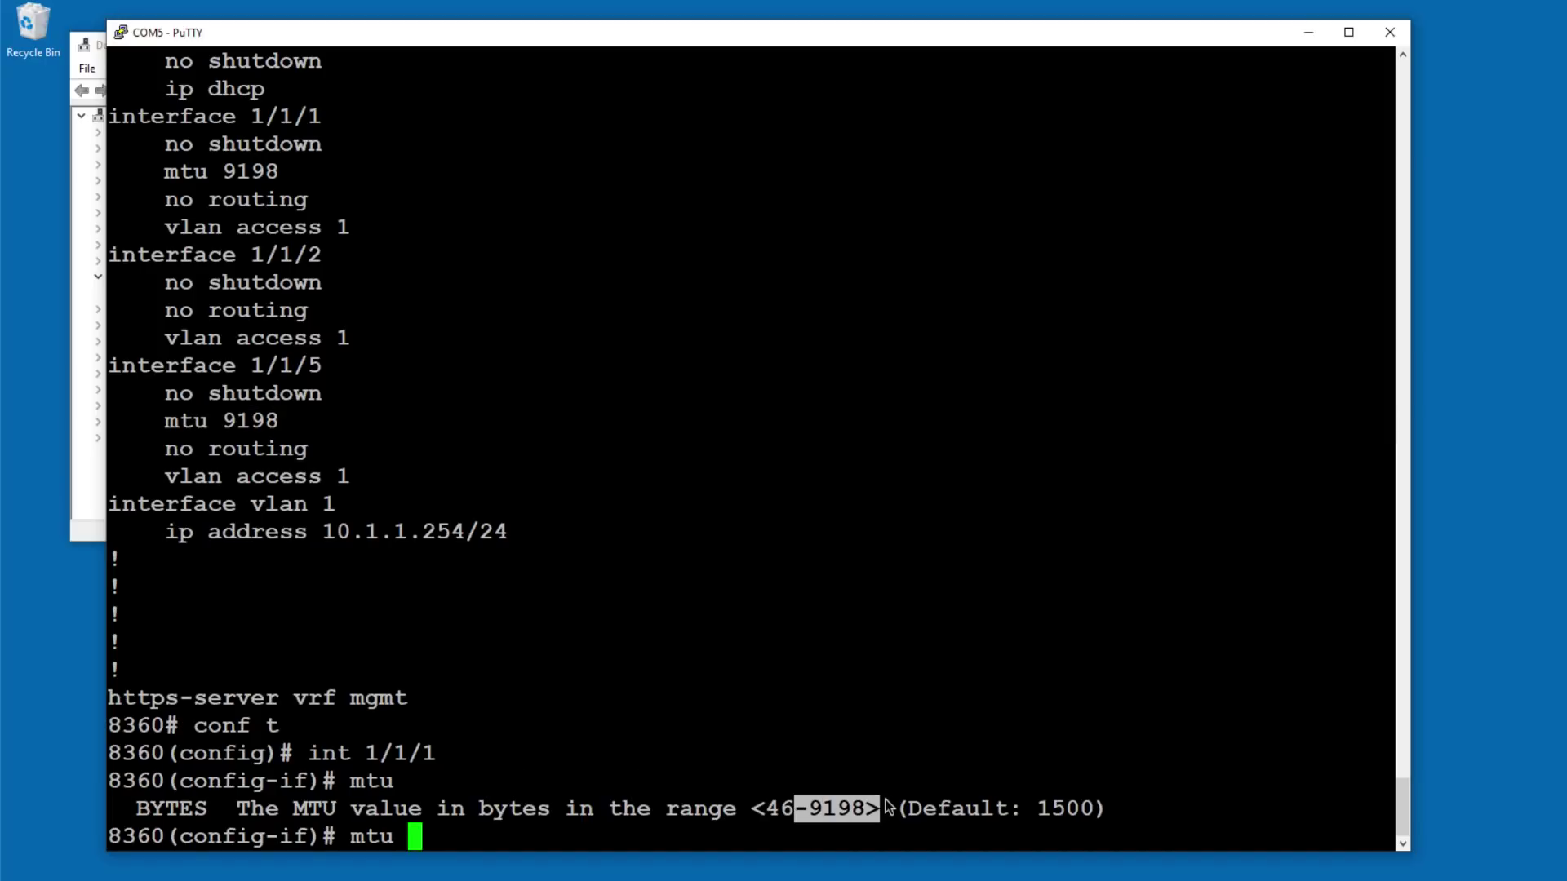
type("9198")
key("Return")
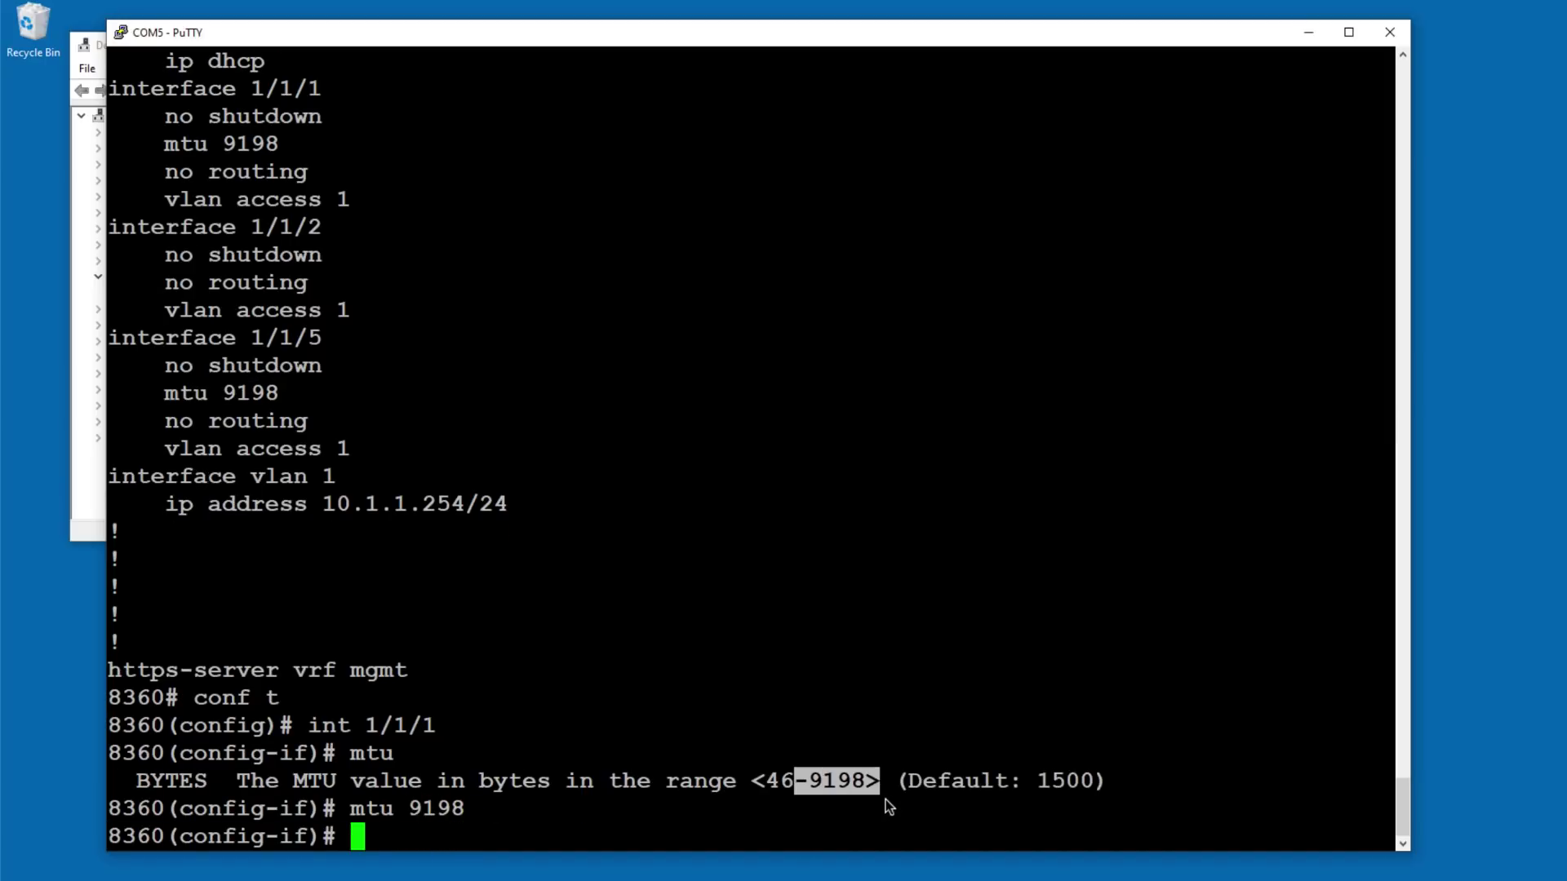
type("end")
key("Return")
Step: Run 'sh run' again and page to the end of the configuration
type("sh run")
key("Return")
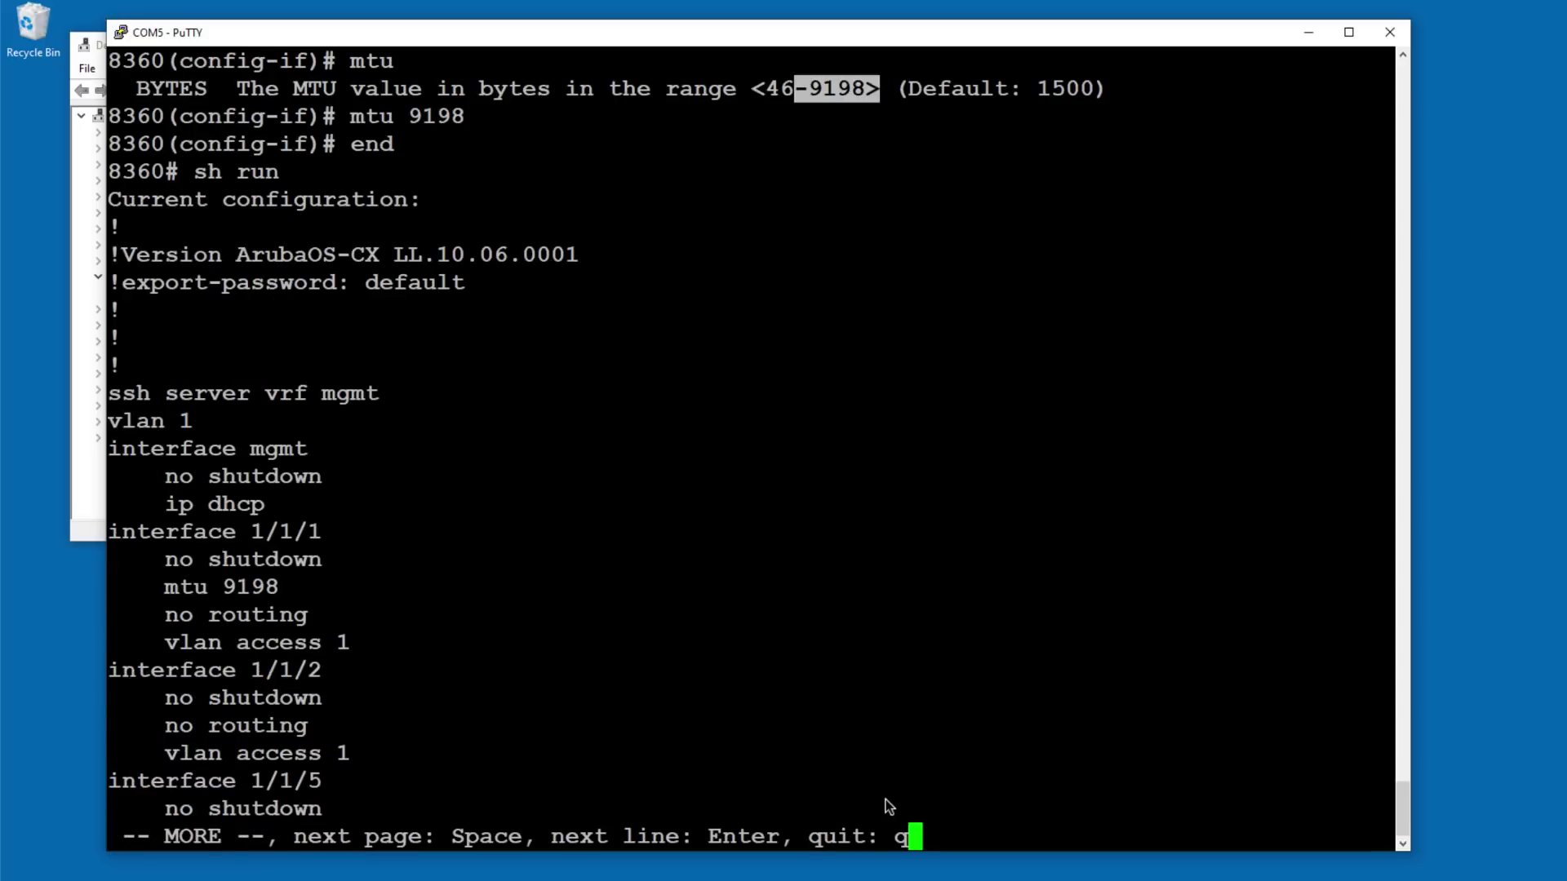
key("space")
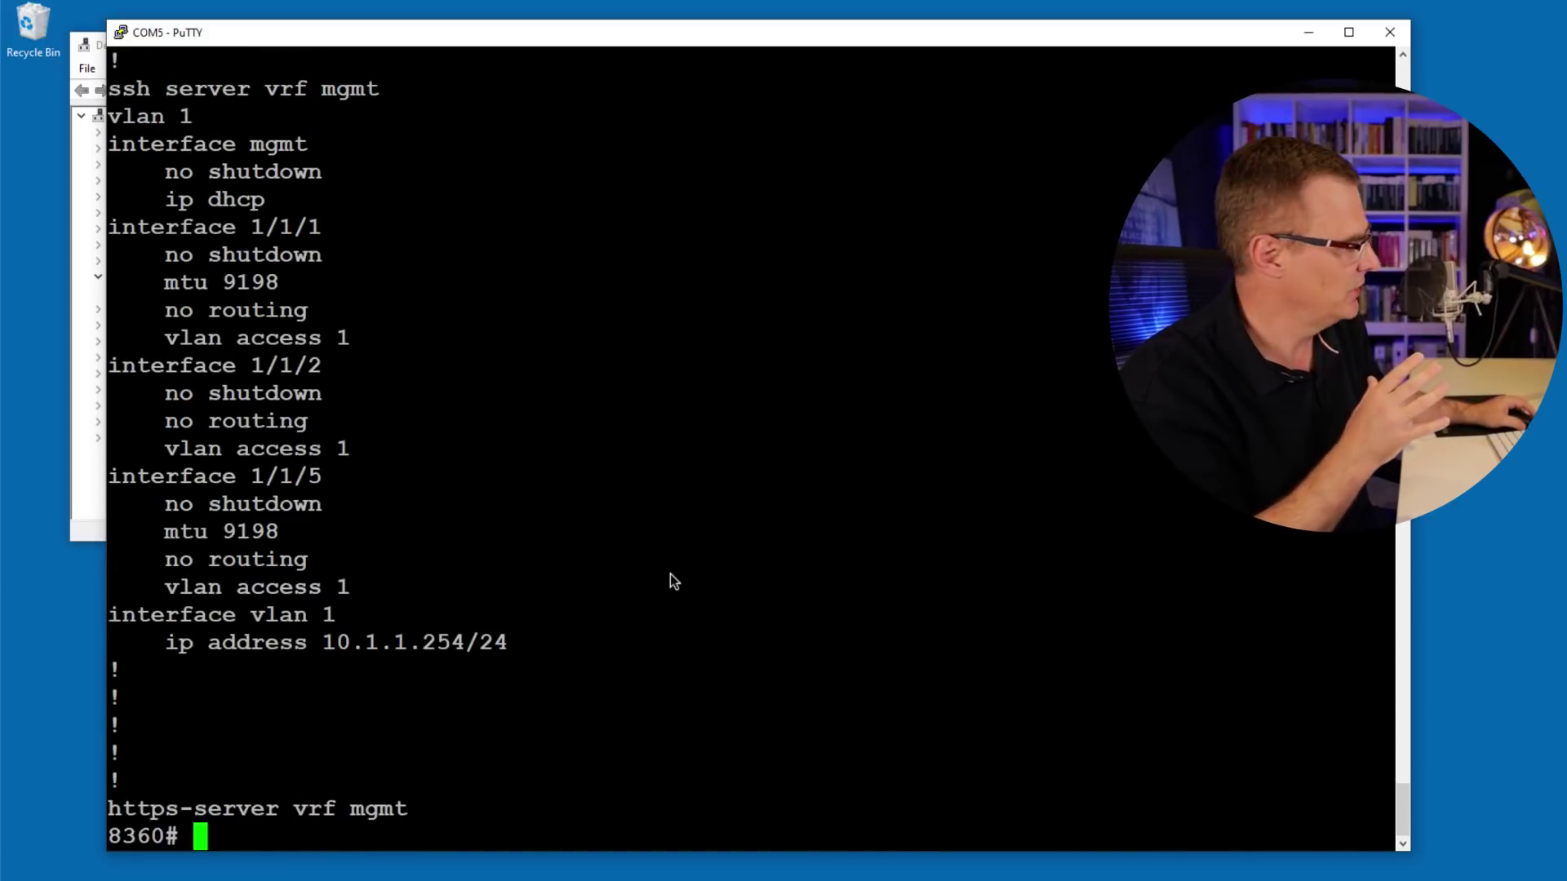
Step: Run 'show interface brief' and highlight the up rows for ports 1/1/1 and 1/1/5
type("show interface brief")
key("Return")
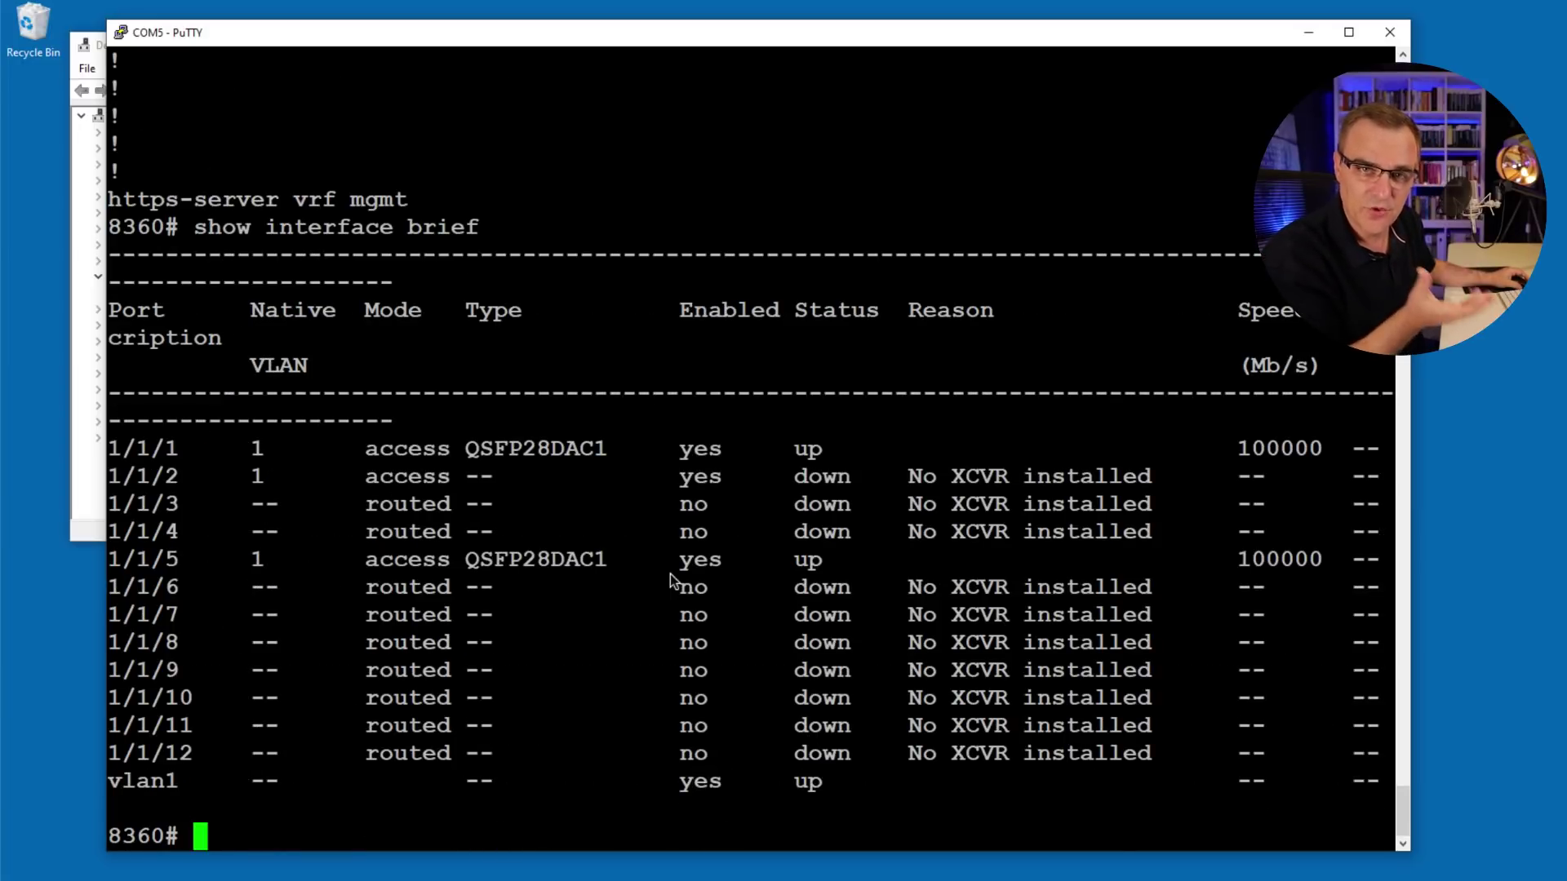
left_click_drag(110, 448, 934, 451)
left_click_drag(111, 559, 865, 562)
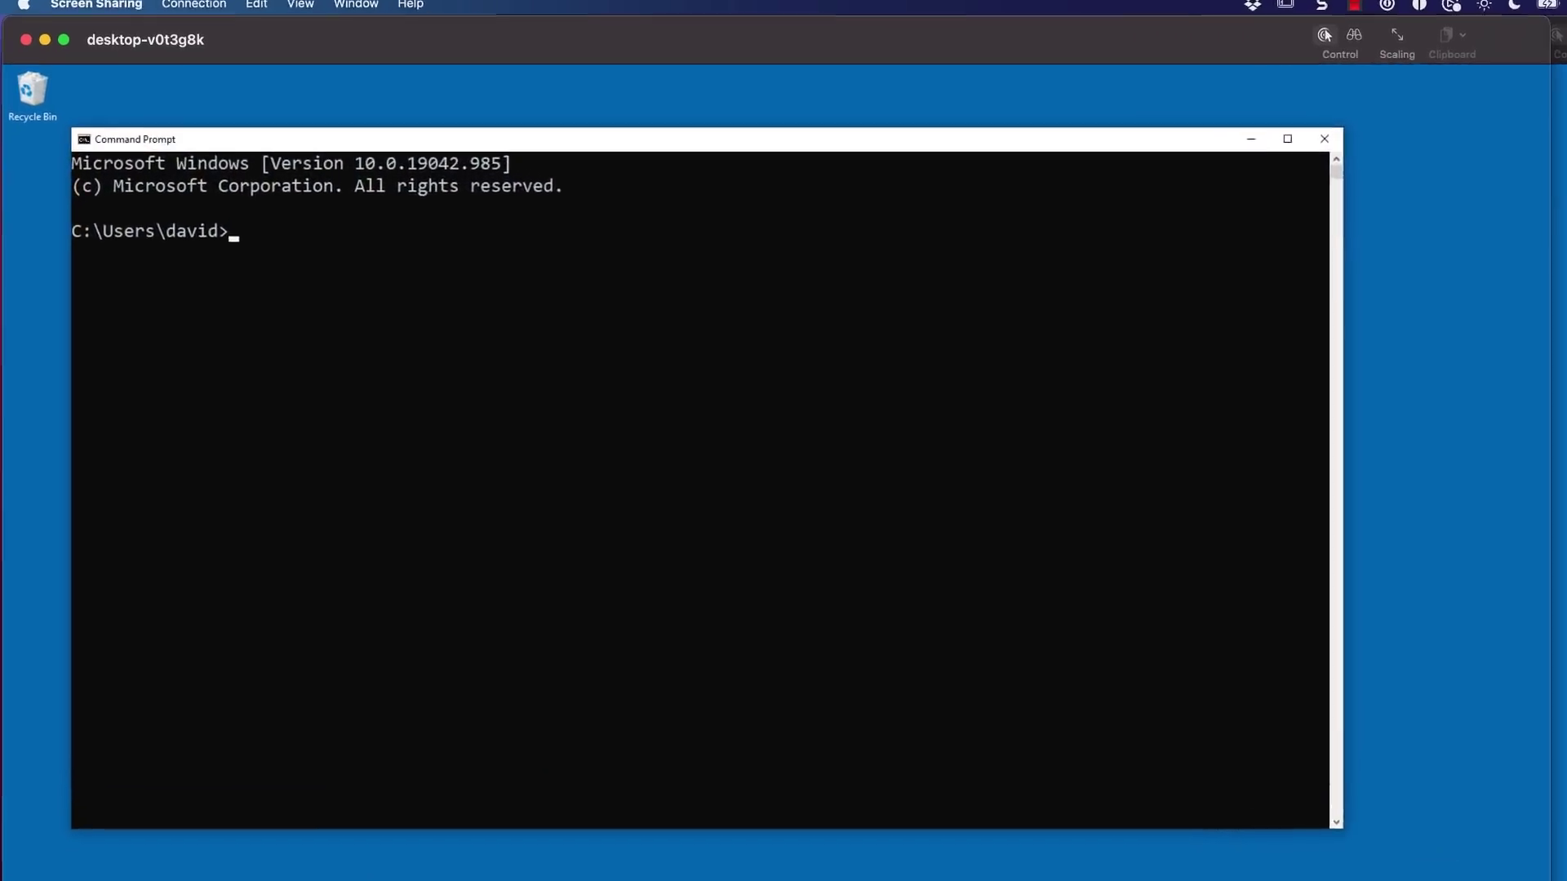
Step: On the client PC, change to \iperf-3.1.3-win64 and paste the iperf3 client command
type("cd \\iperf-3.1.3-win64")
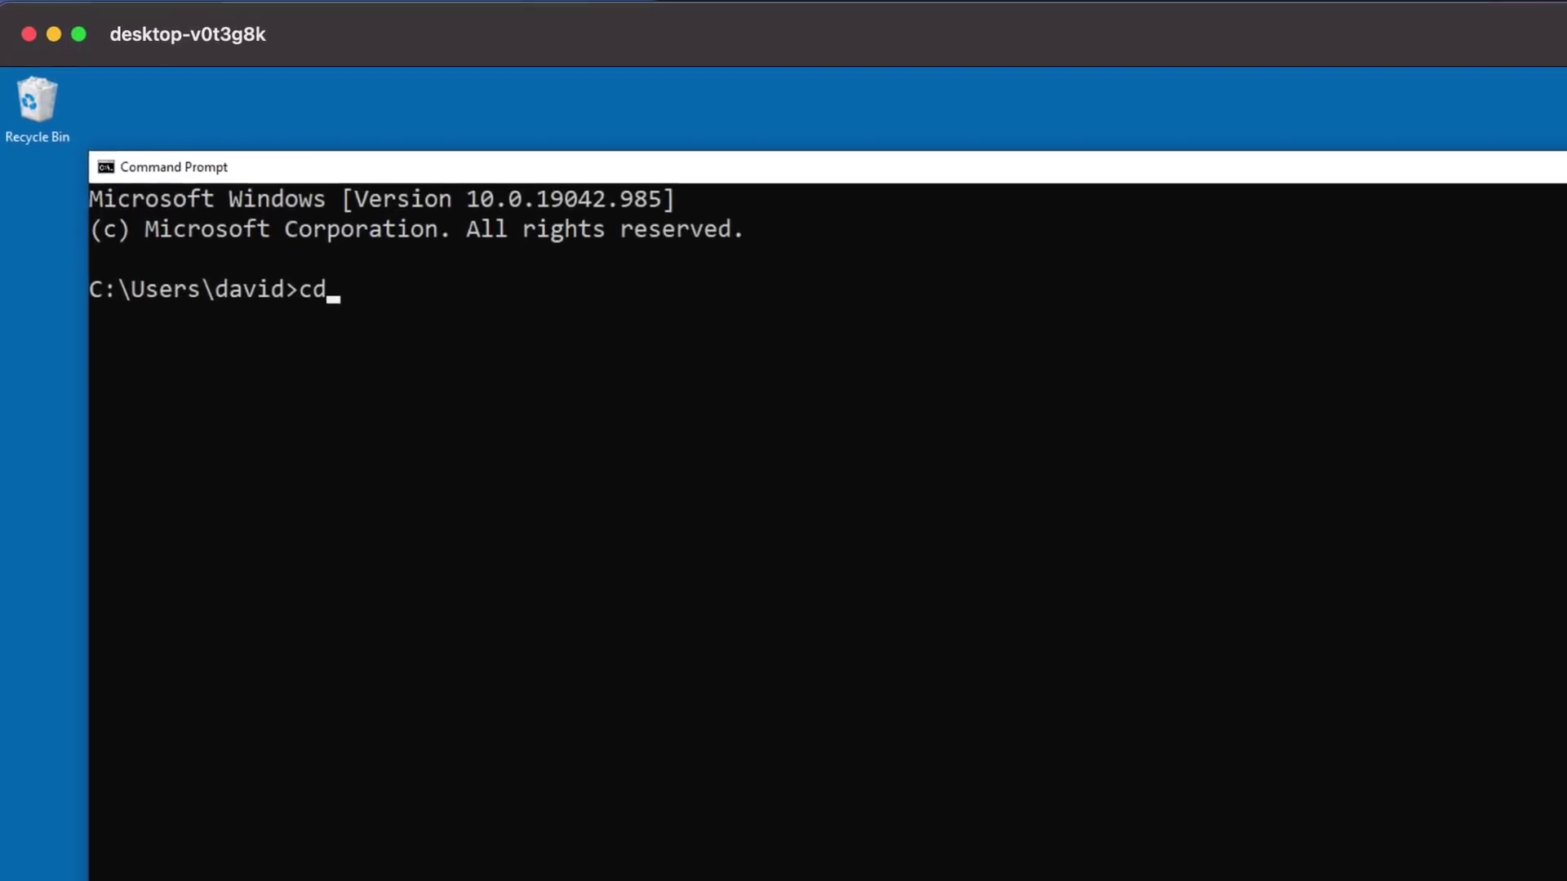
key("Return")
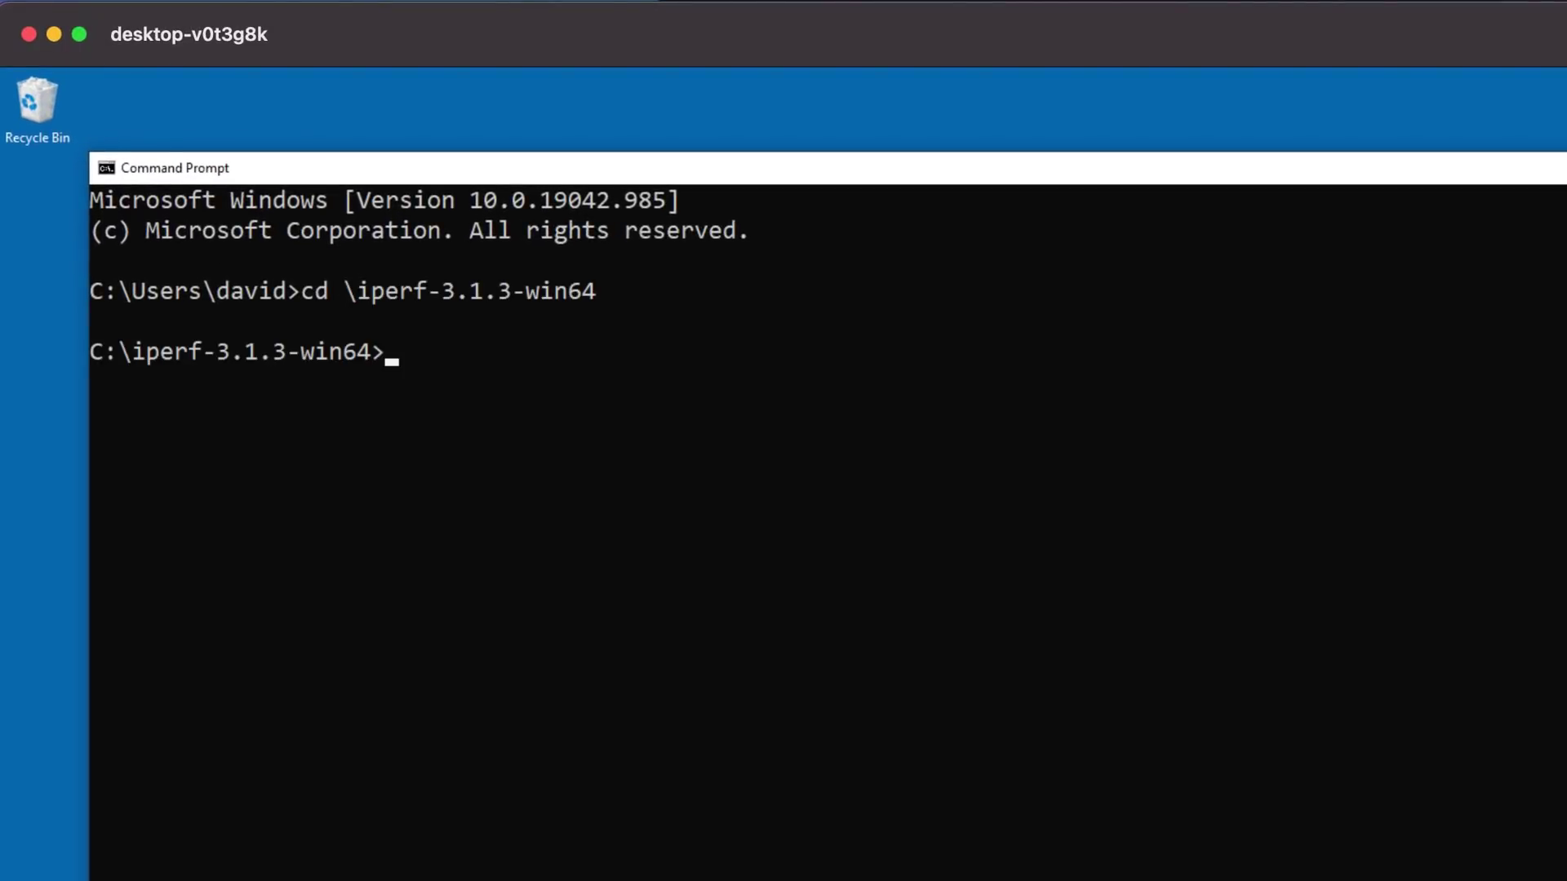
type("iperf3.exe -c 10.1.1.102 -p 5201 -l 512k -t 30 -P 18 -O 3")
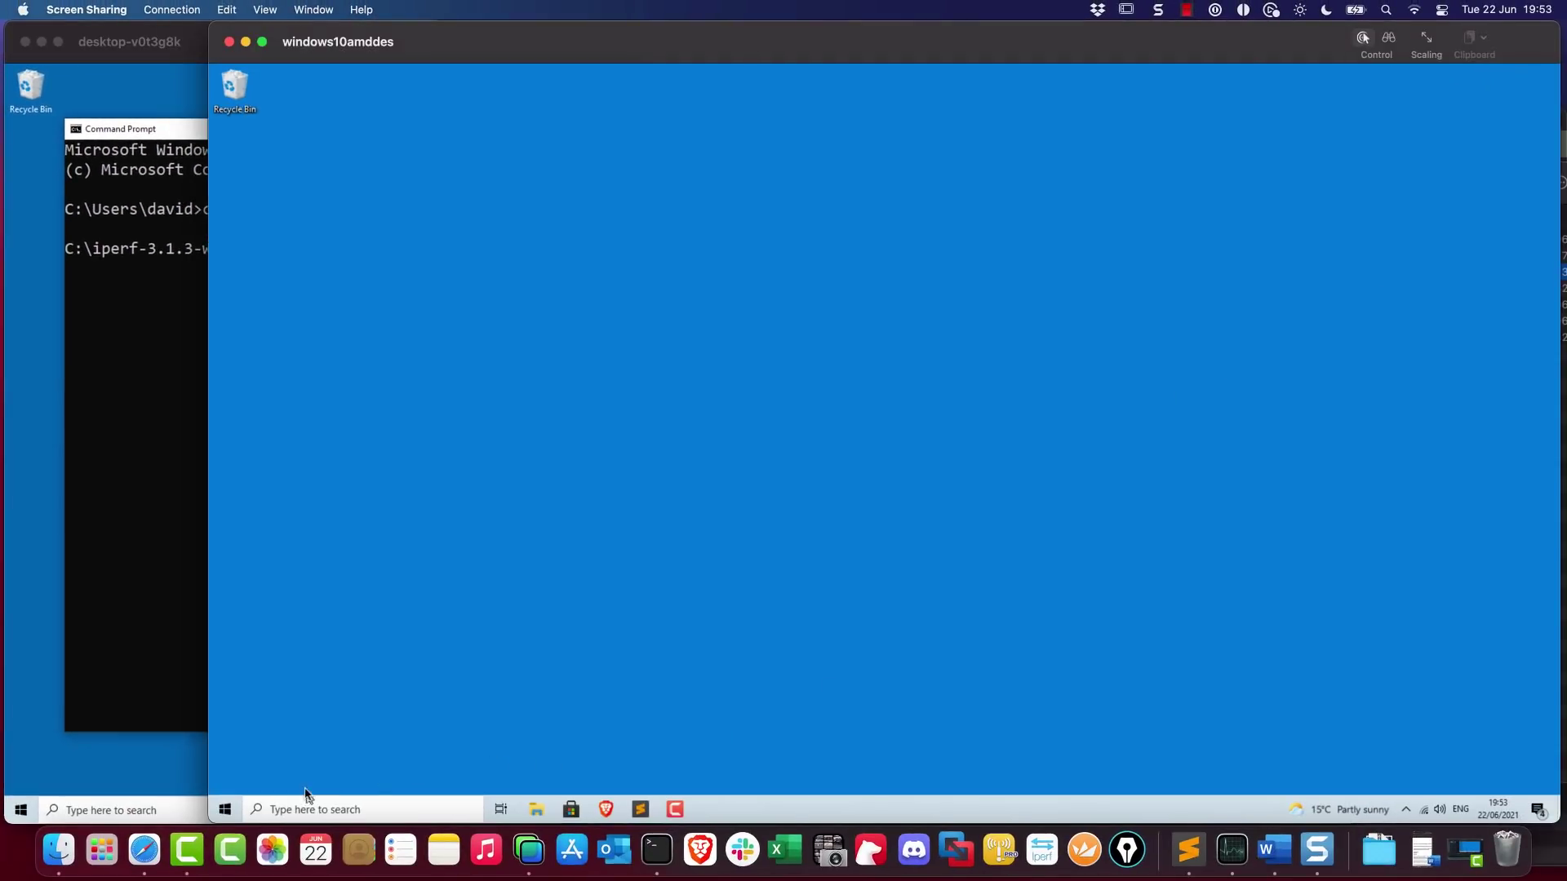
Step: On the second PC, open Command Prompt, run ipconfig and select Ethernet 3's 10.1.1.102 address
left_click(303, 808)
type("cmd")
key("Return")
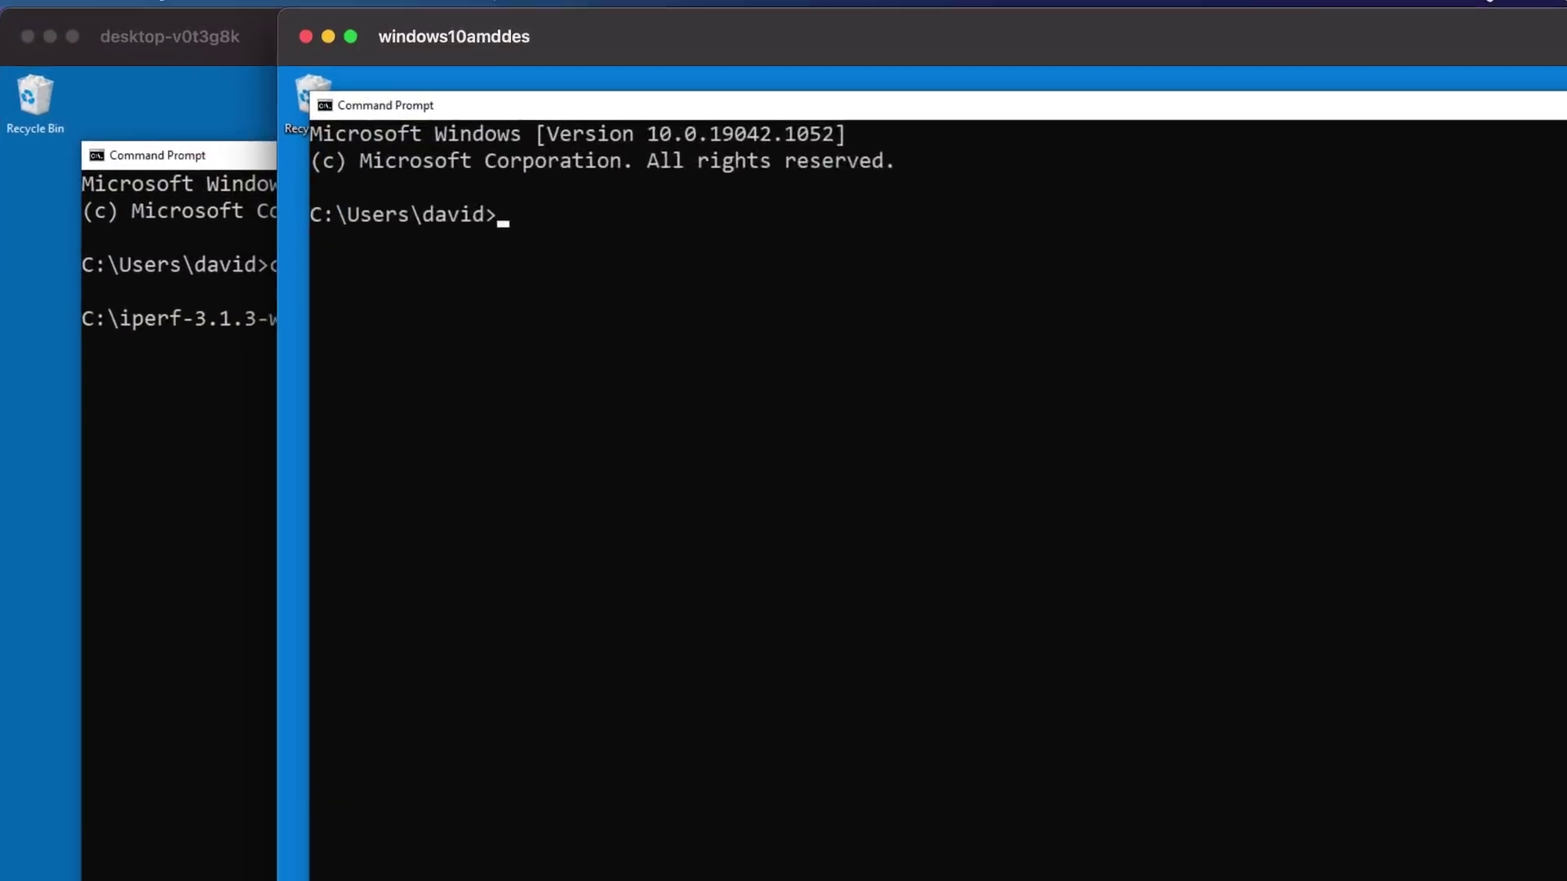
type("ipcon")
type("fig")
key("Return")
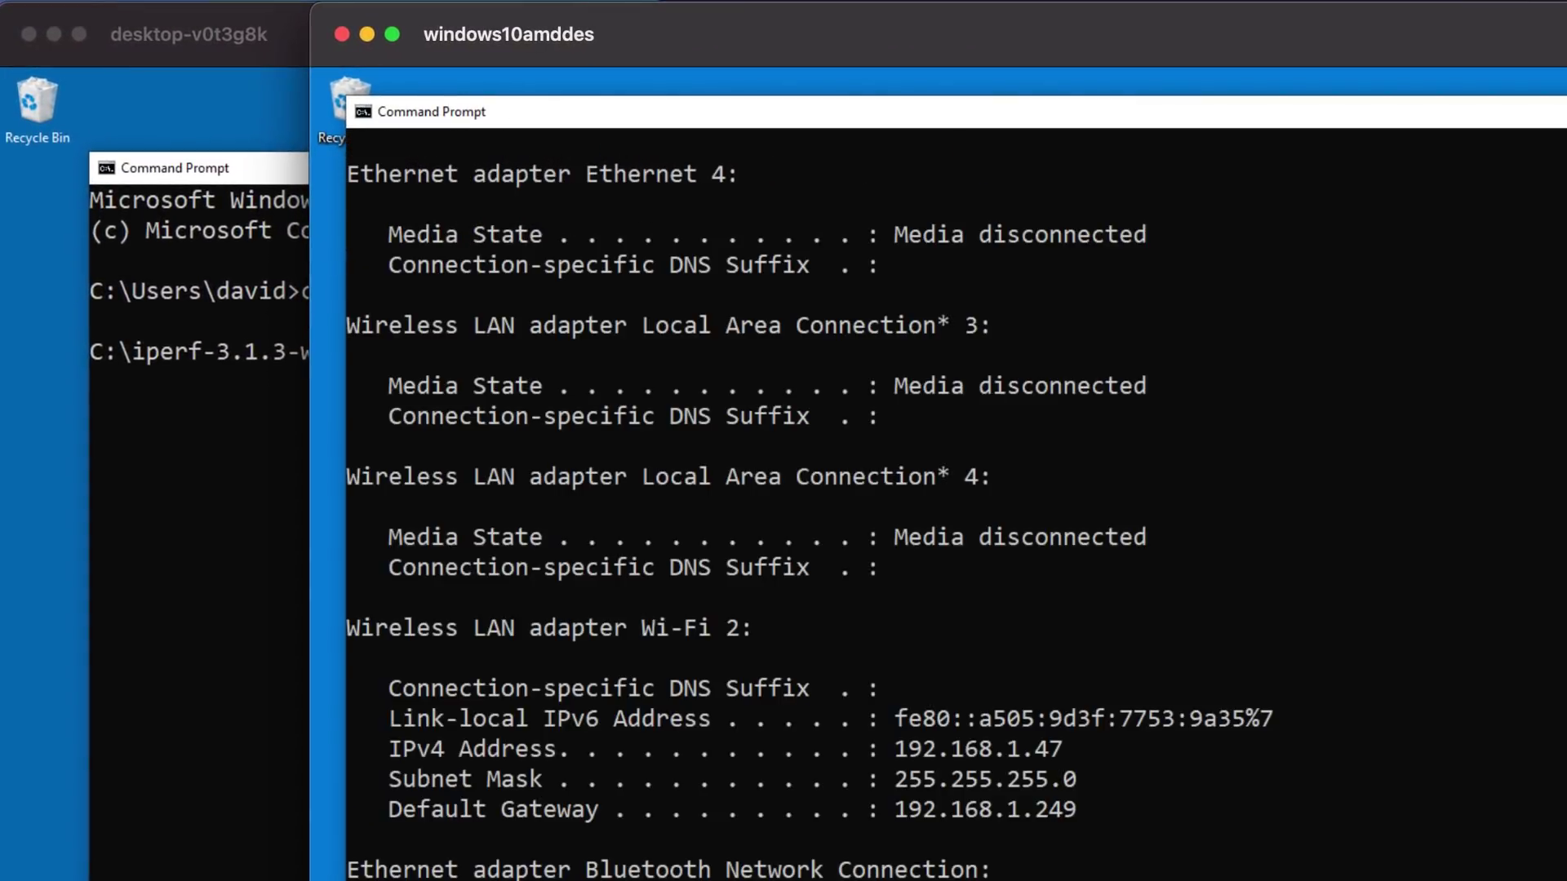
scroll(811, 645, "up", 4)
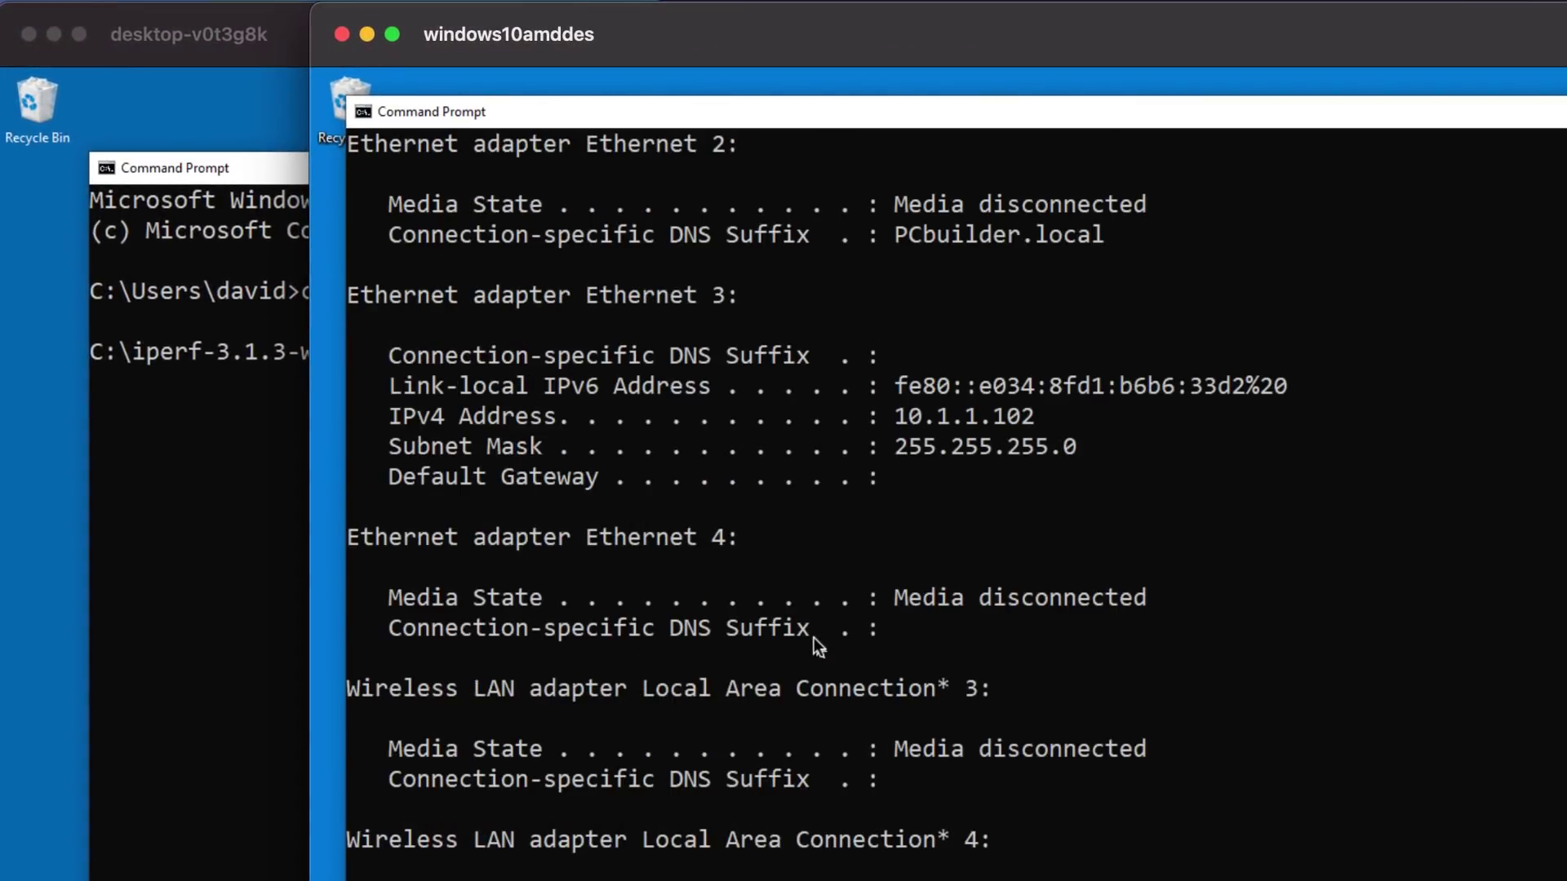
left_click_drag(1070, 420, 902, 421)
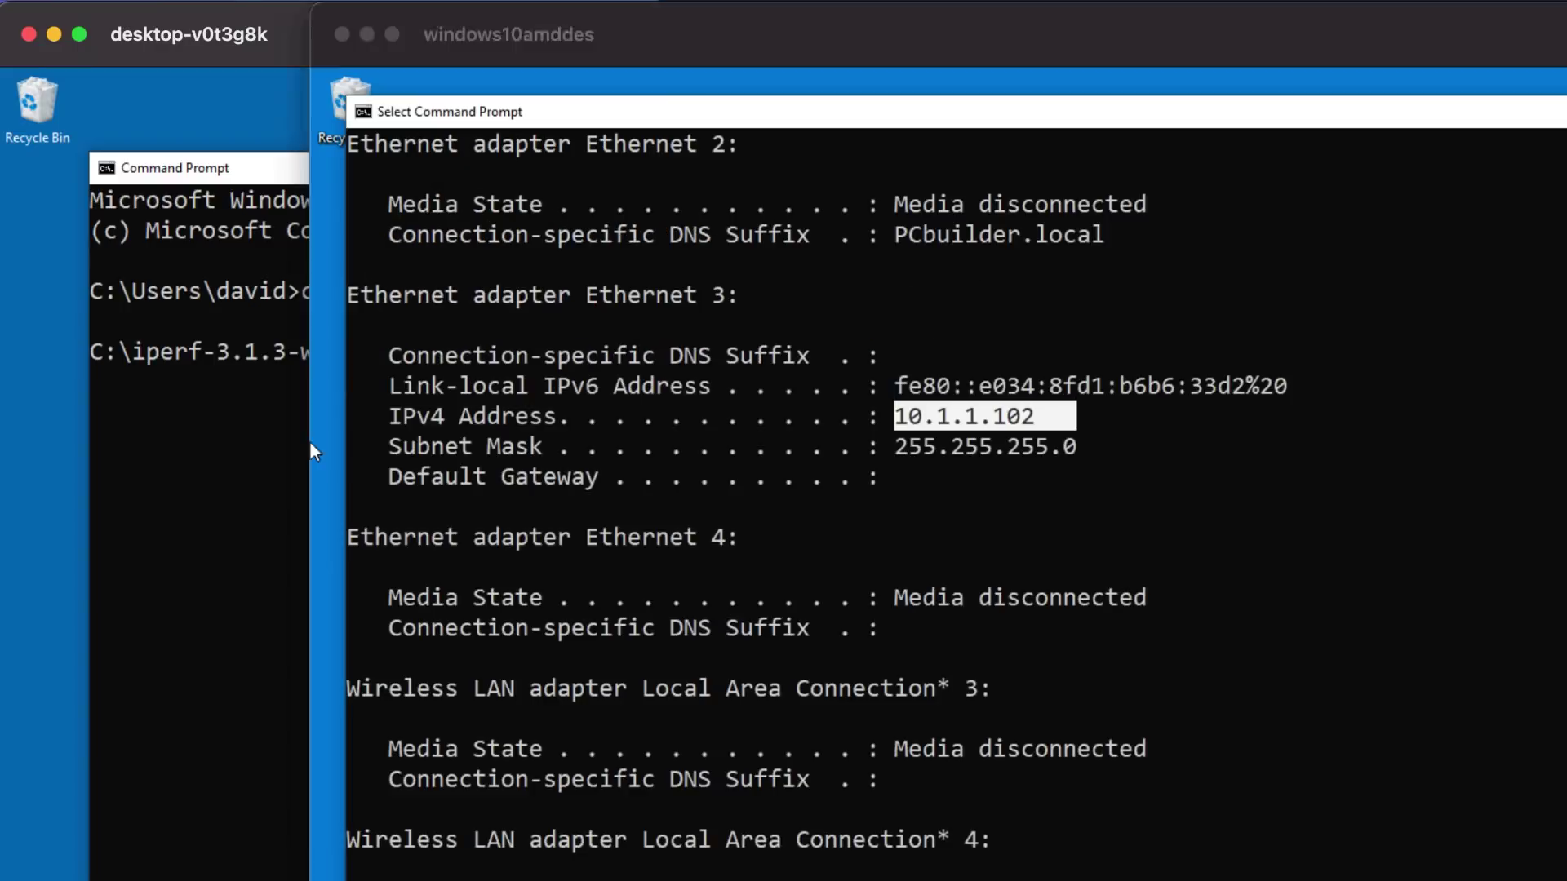
Step: On the second PC, move into C:\iperf-3.1.3-win64 and clear the console
type("cxd")
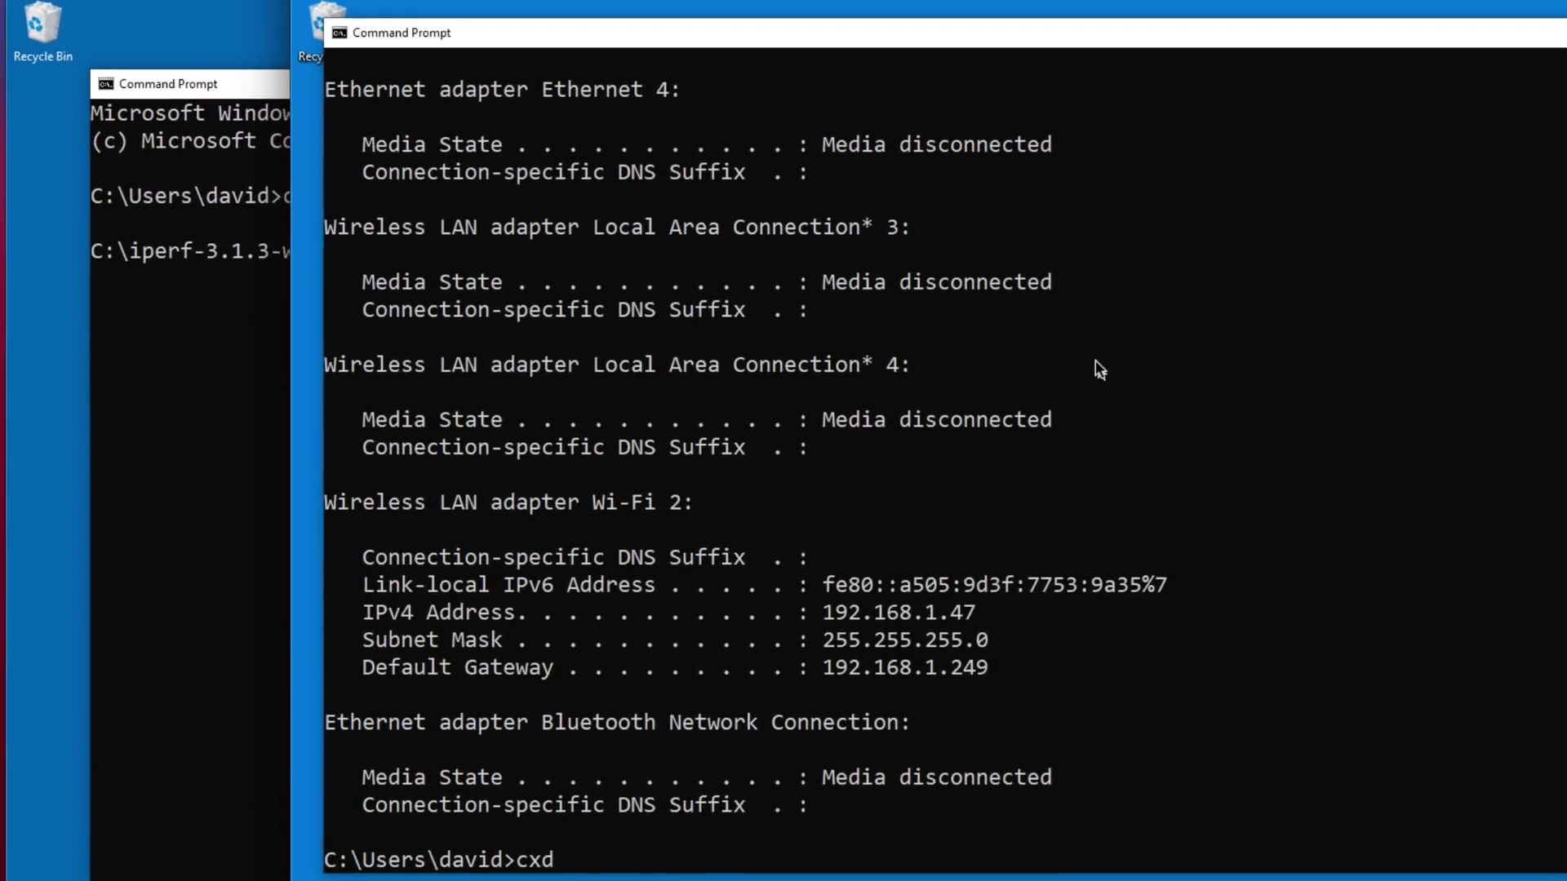
type(" \\")
key("Return")
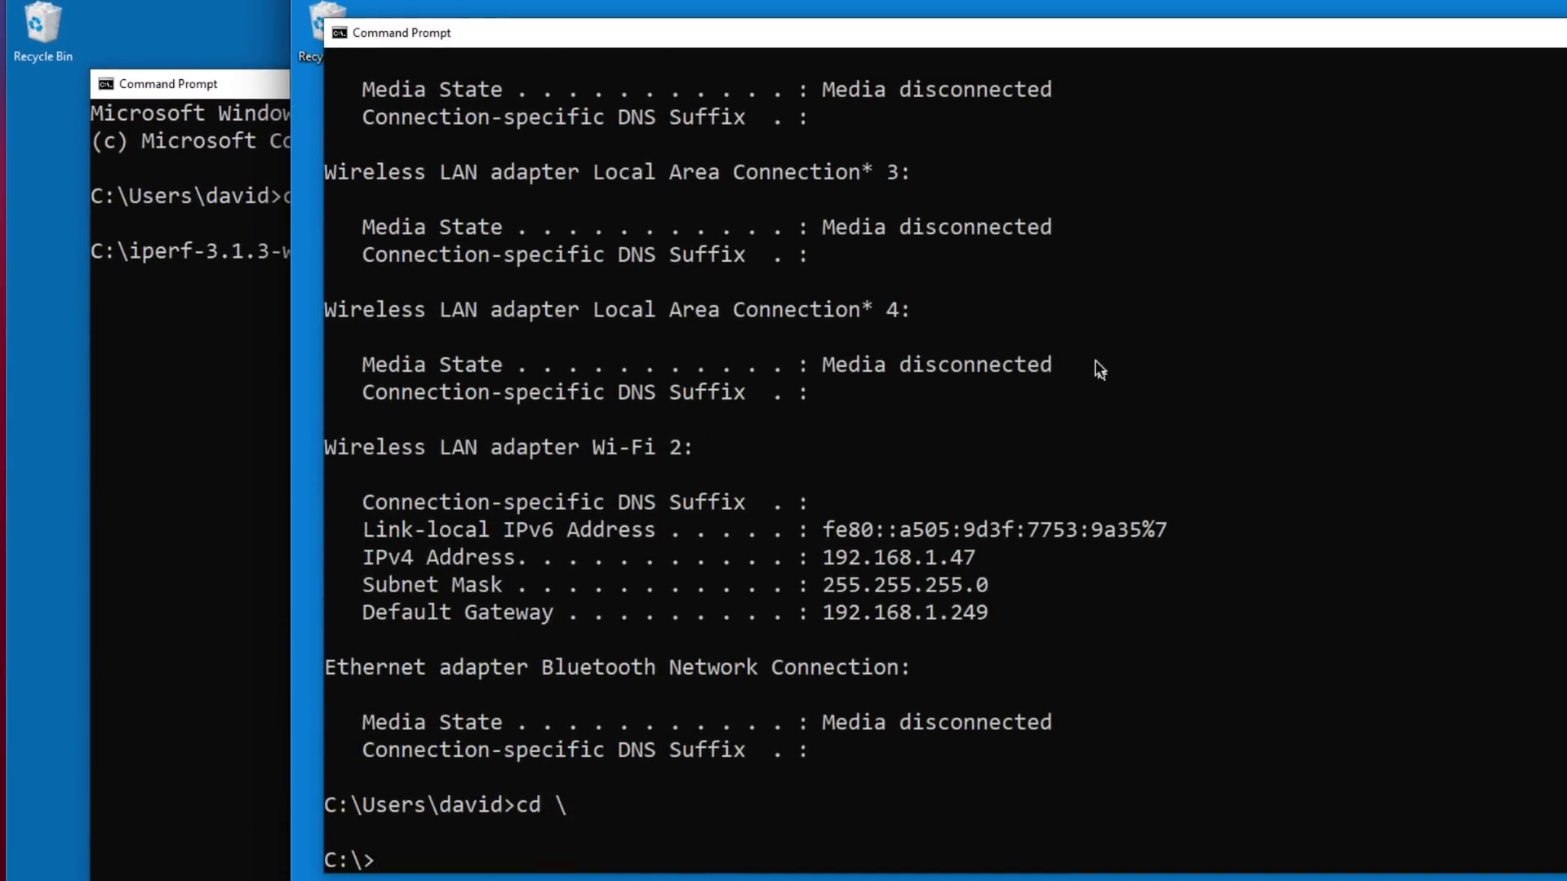
type("cd i")
key("Tab")
key("Return")
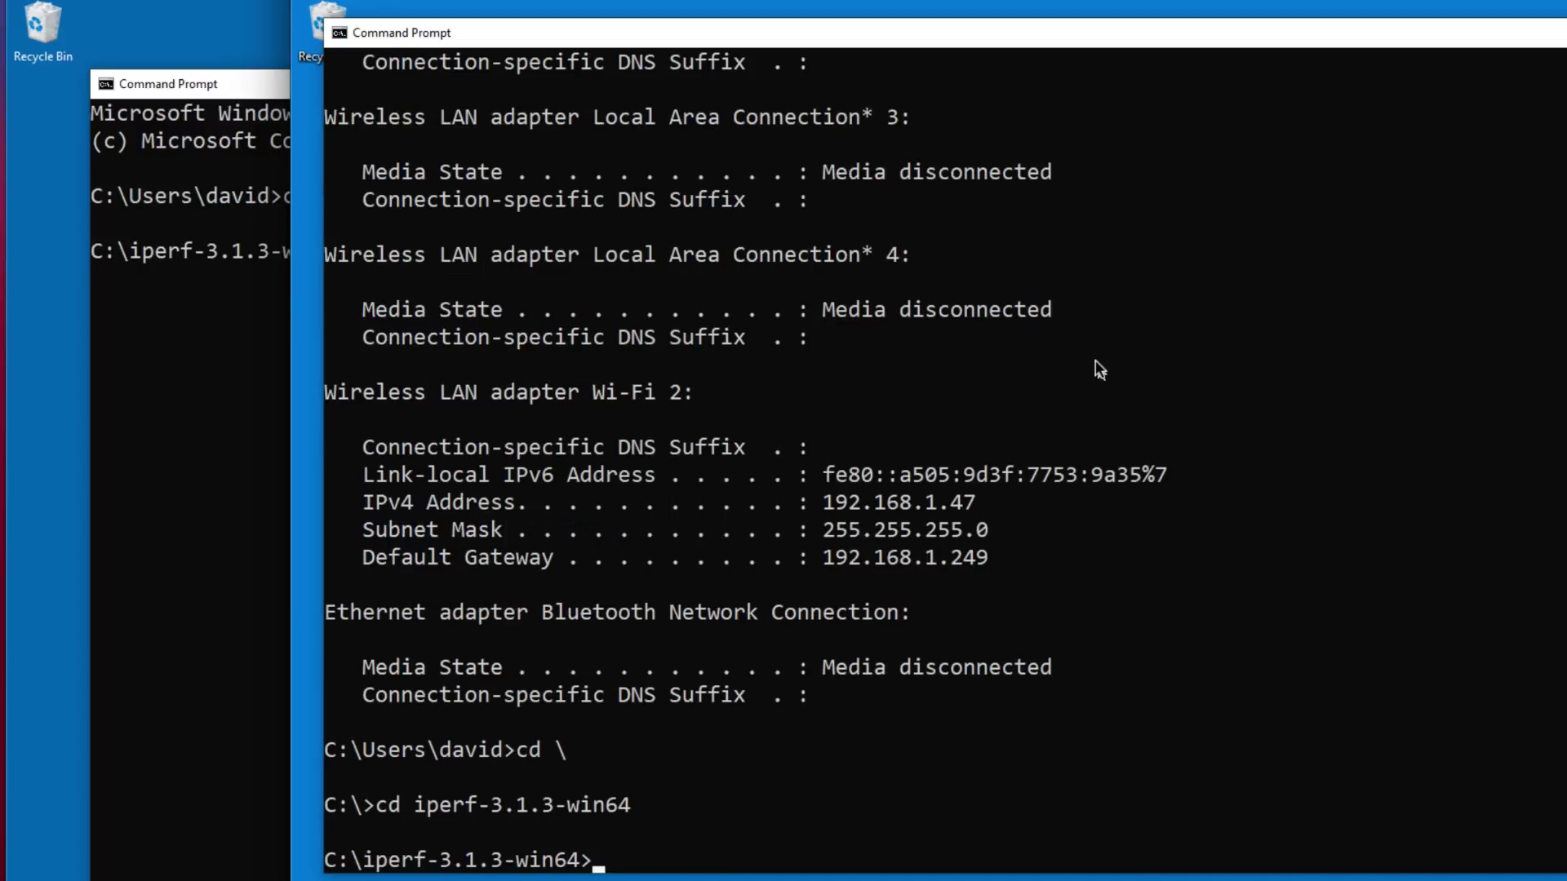
type("cls")
key("Return")
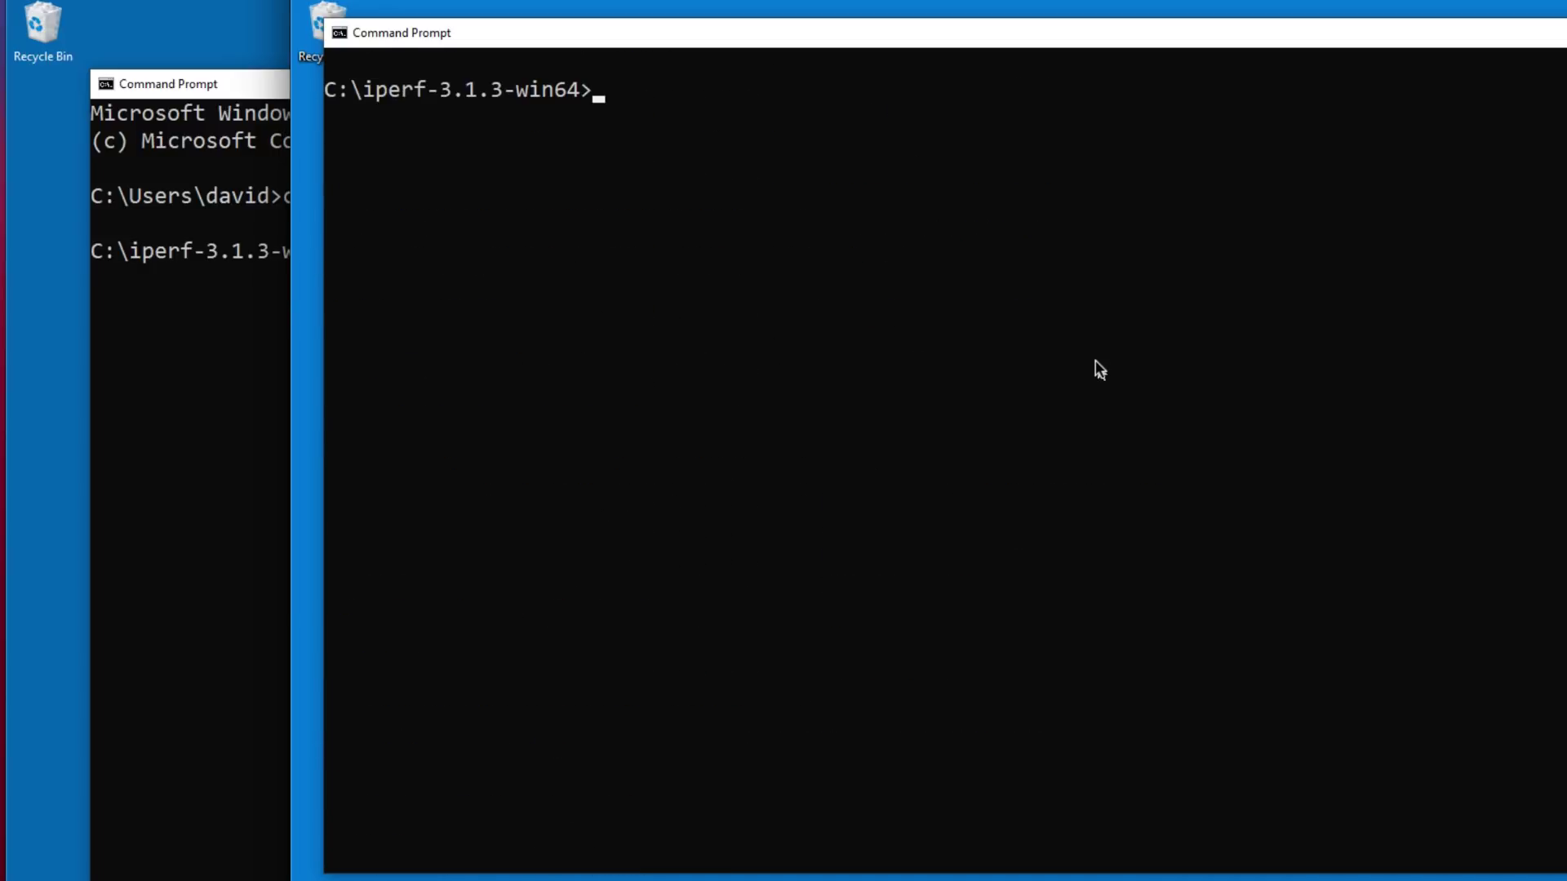
Step: Start the iperf3 server with 'iperf3.exe -s' on port 5201, then return to the client console
type("ipe")
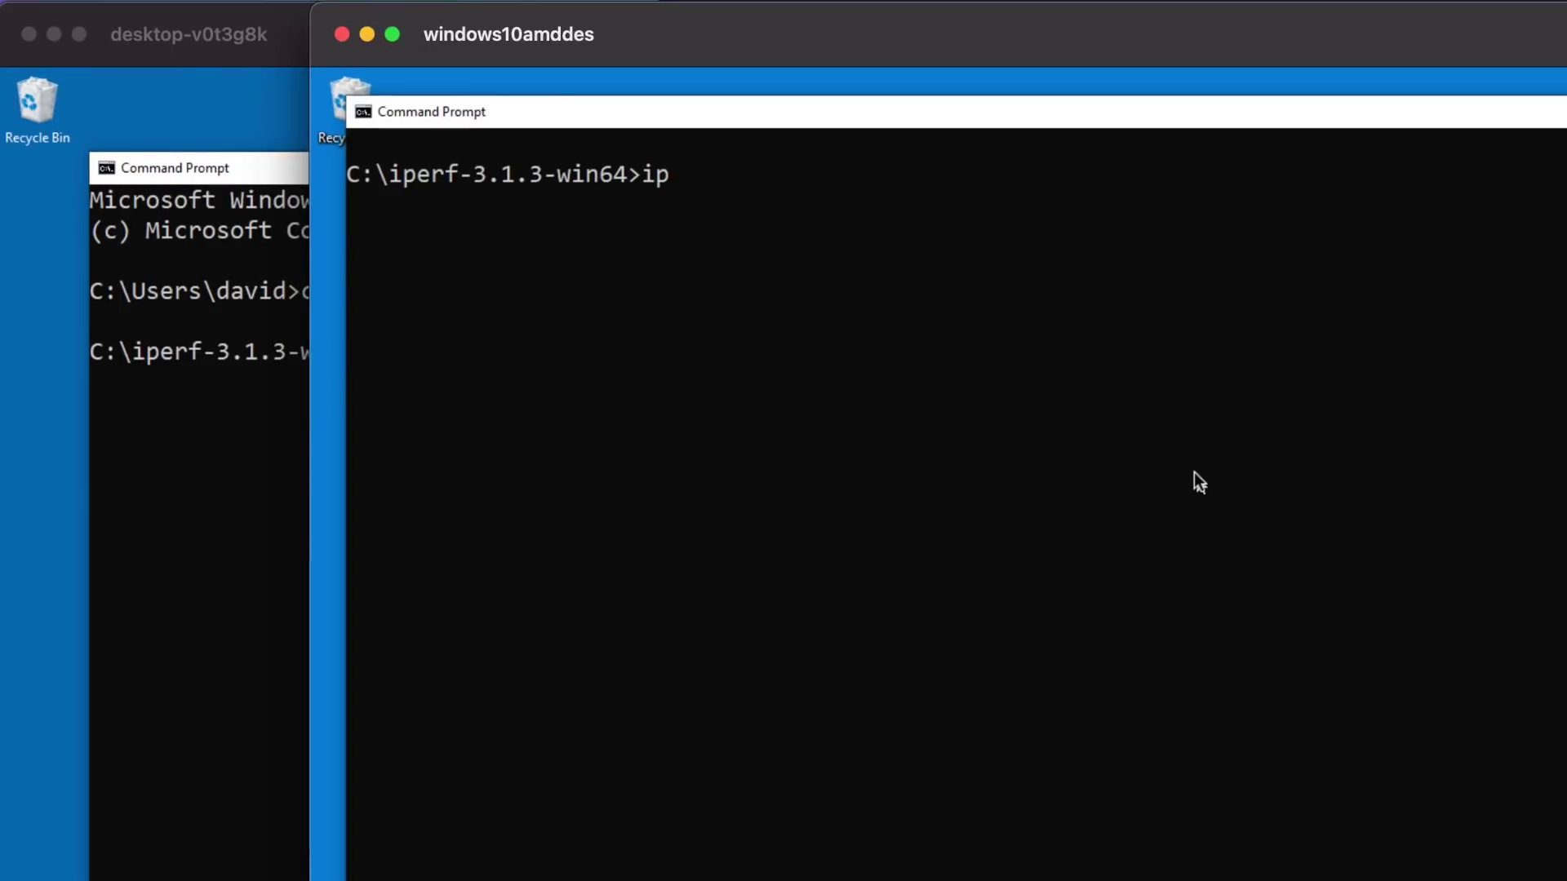
key("Tab")
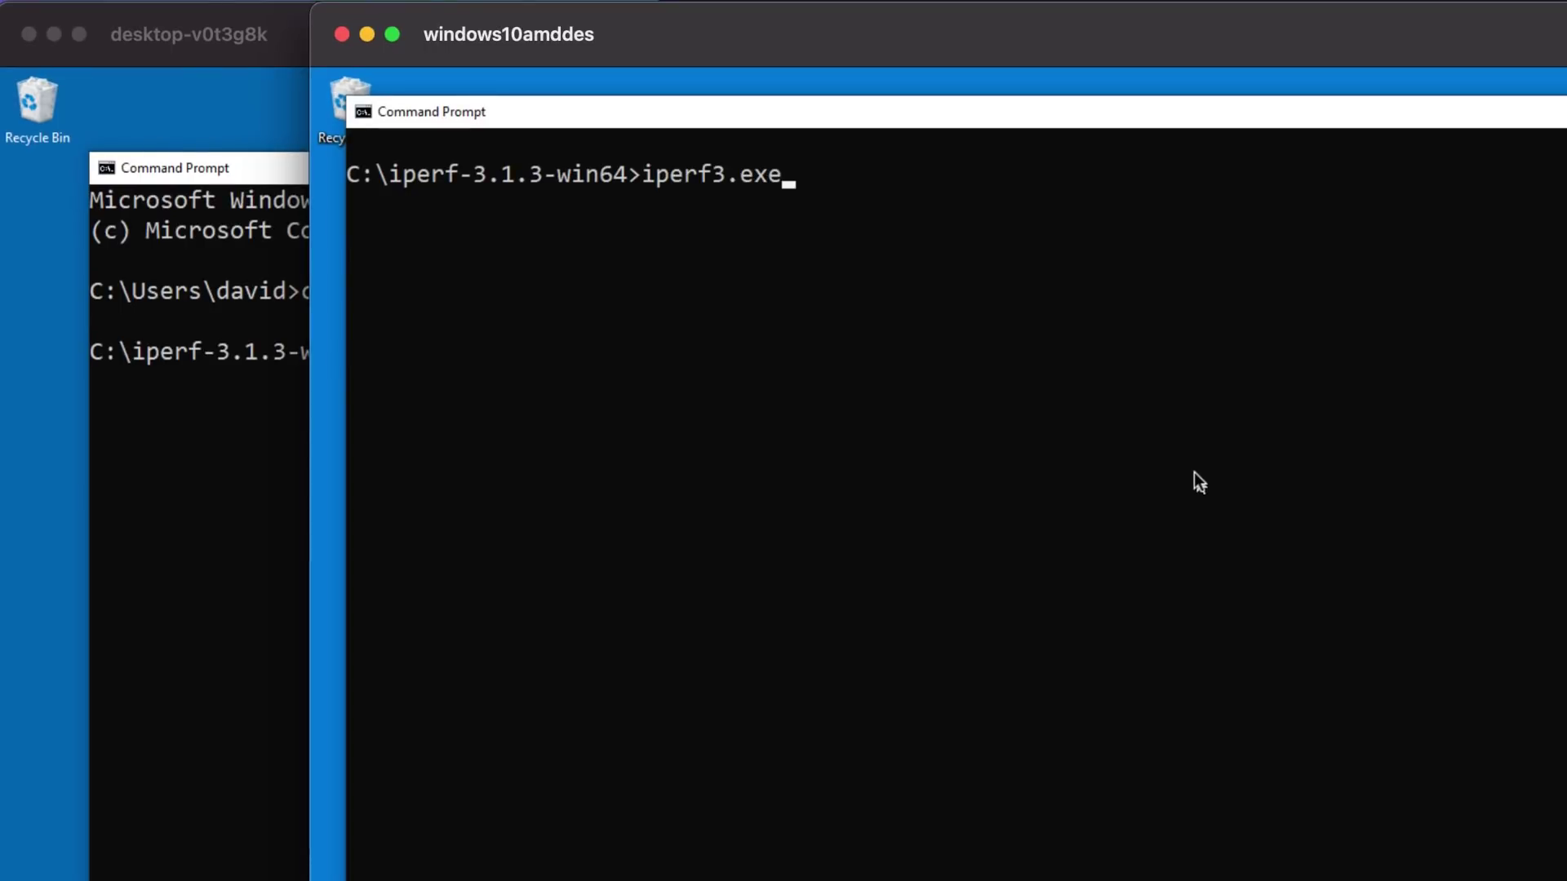
type("-s")
key("Return")
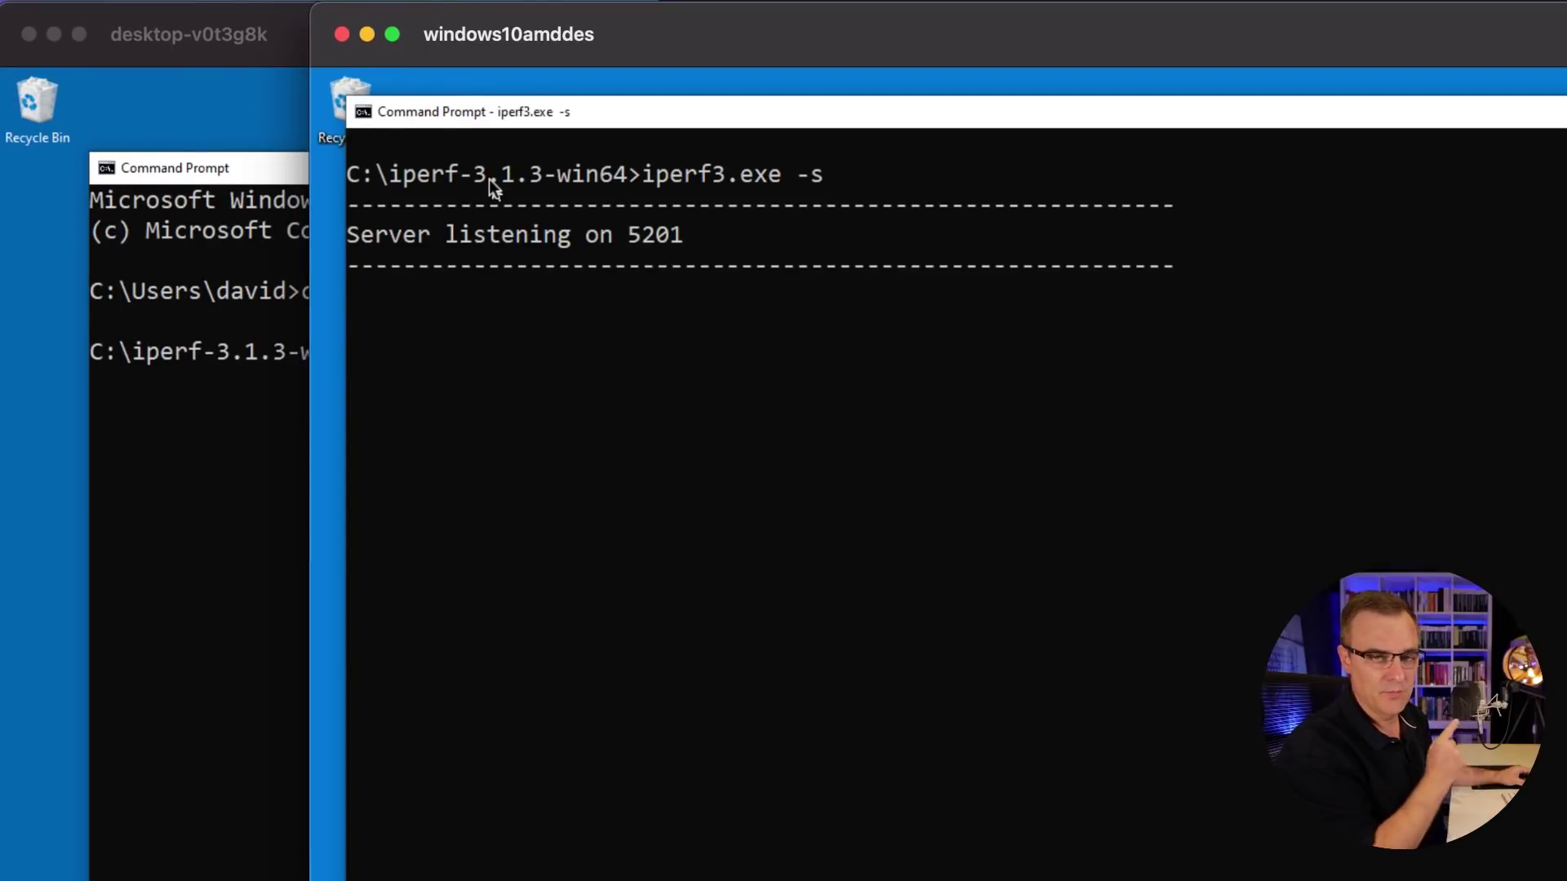
left_click(306, 65)
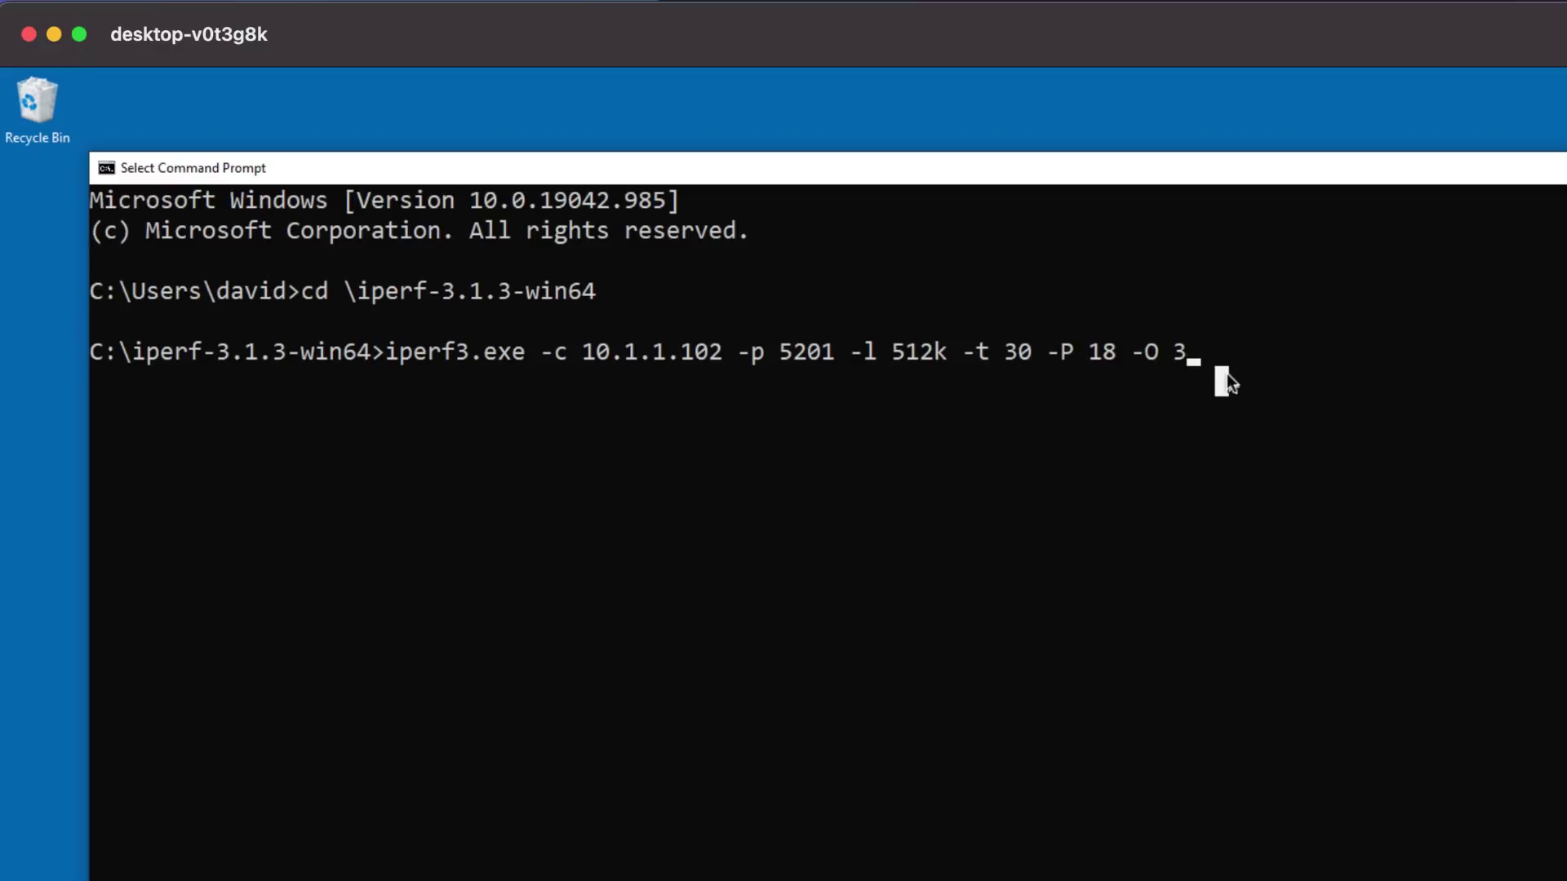
Step: Run the iperf3 test to 10.1.1.102, reaching 55.8 Gbits/sec (195 GBytes in 30 s)
key("Return")
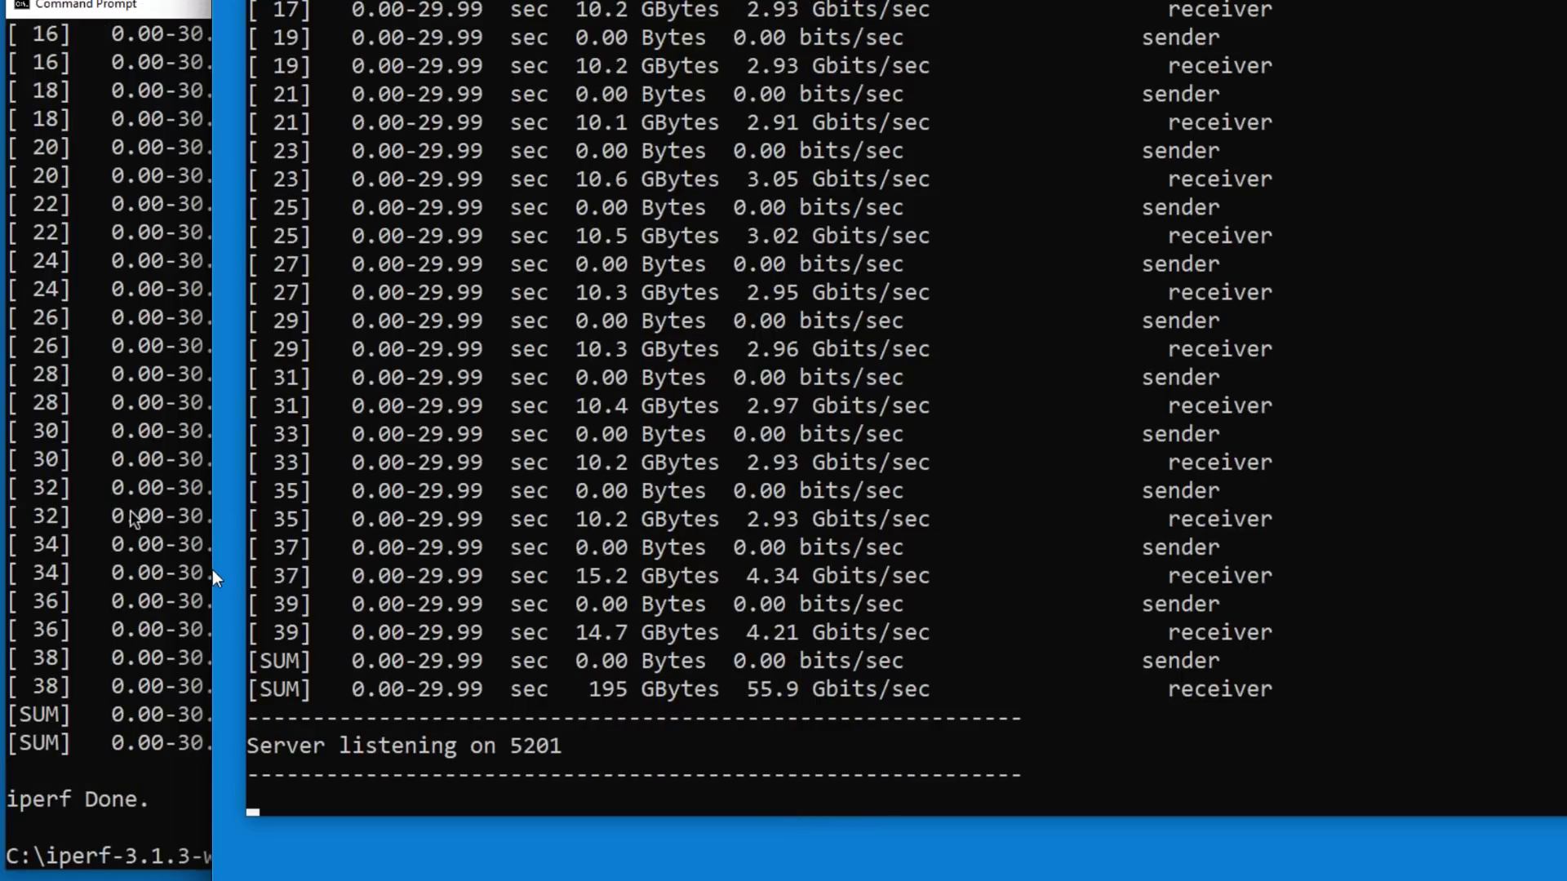
left_click(131, 511)
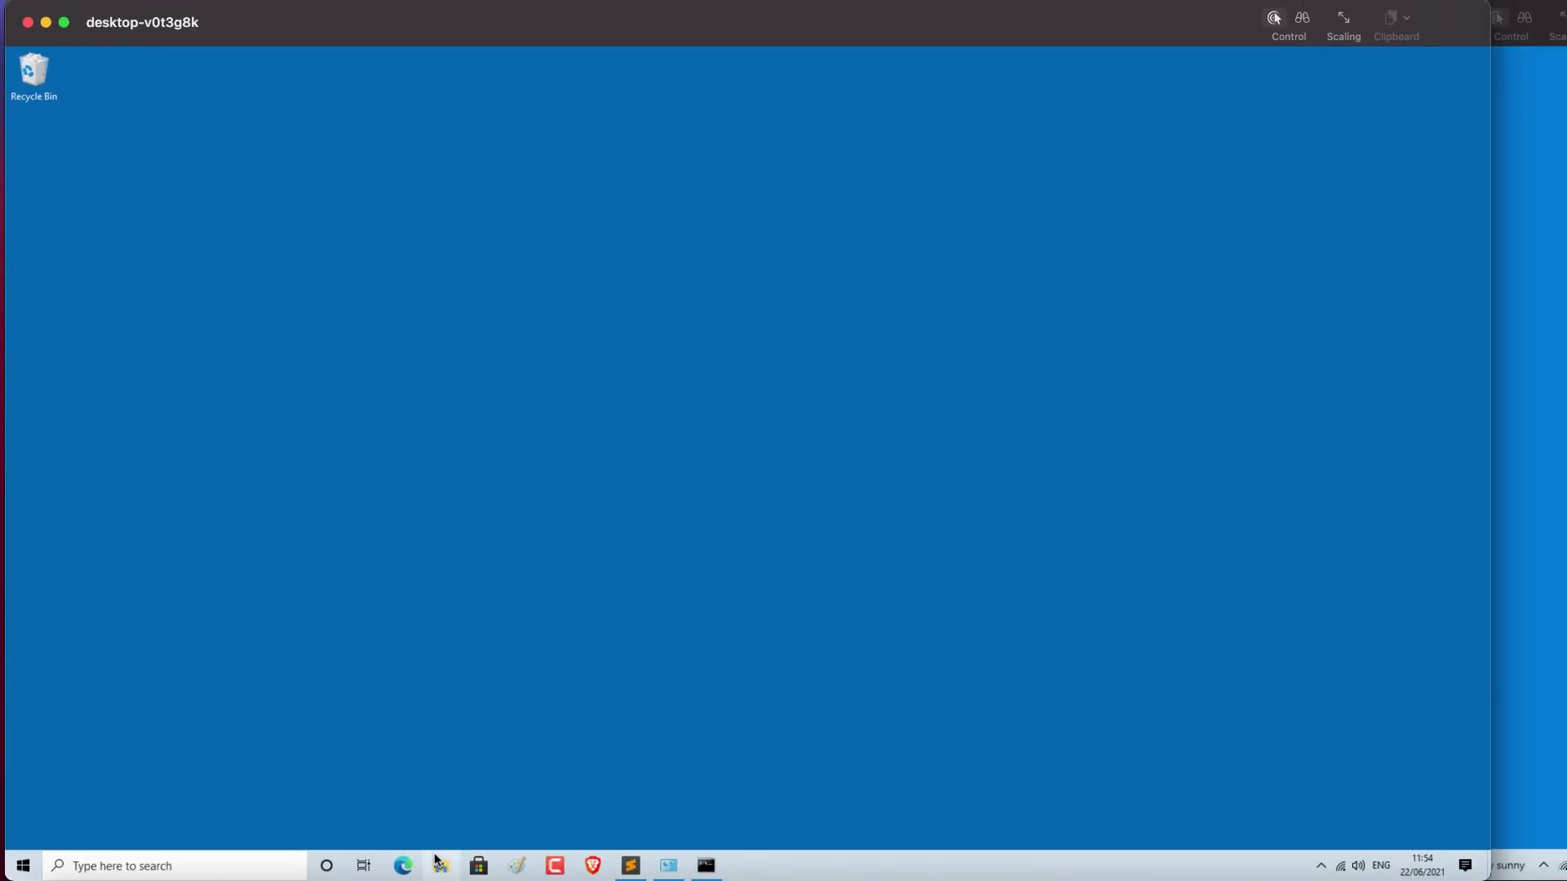
Step: Check the Properties of the large files folder in Downloads to confirm it holds 40.0 GB
left_click(439, 864)
right_click(313, 219)
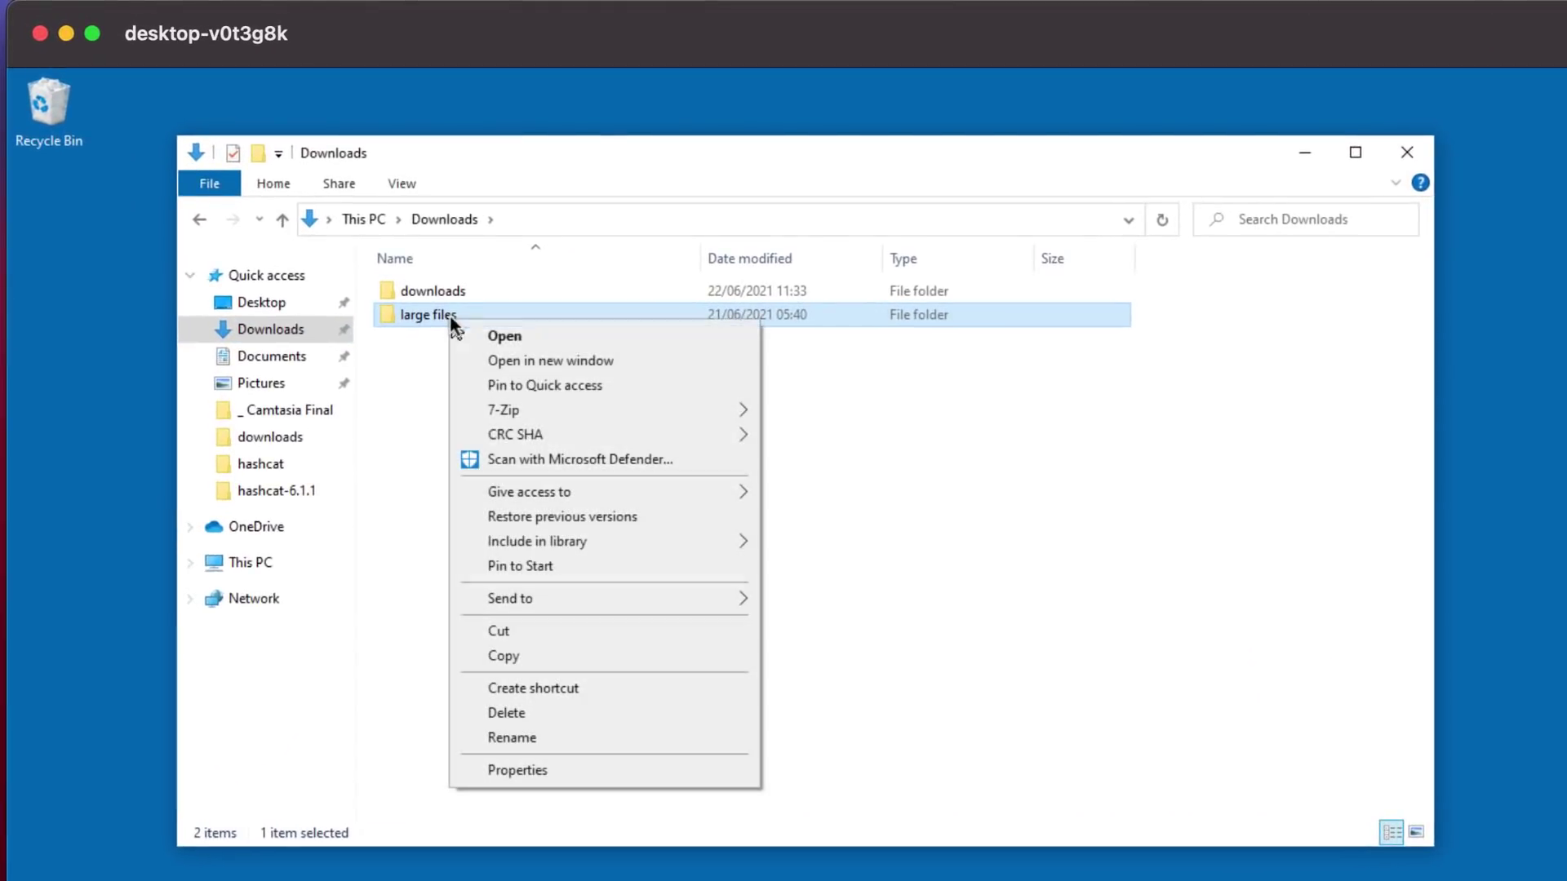
left_click(509, 768)
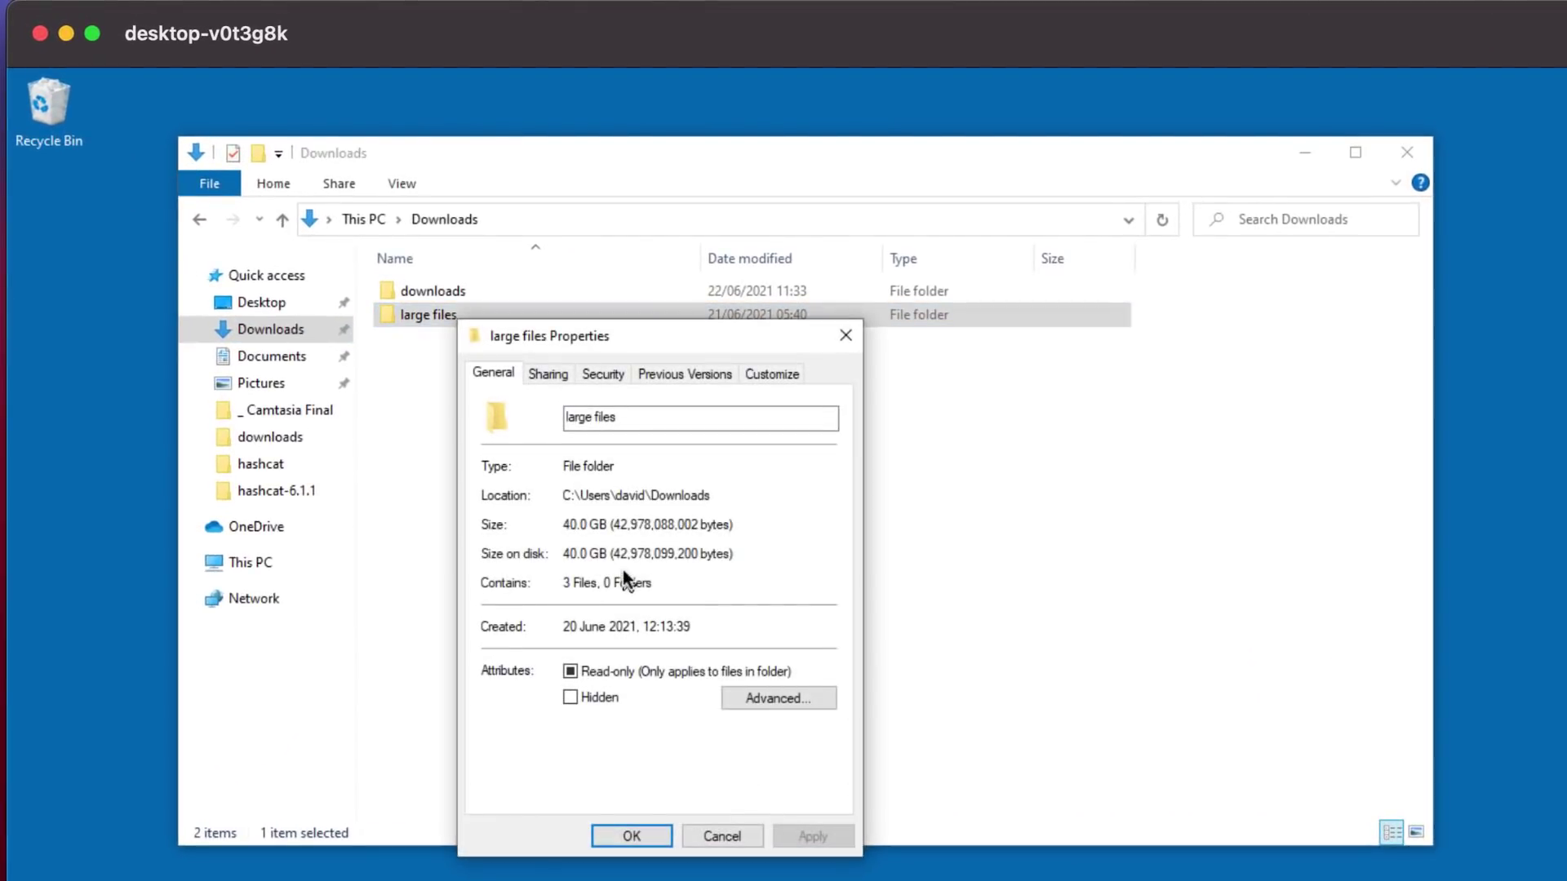
left_click(718, 836)
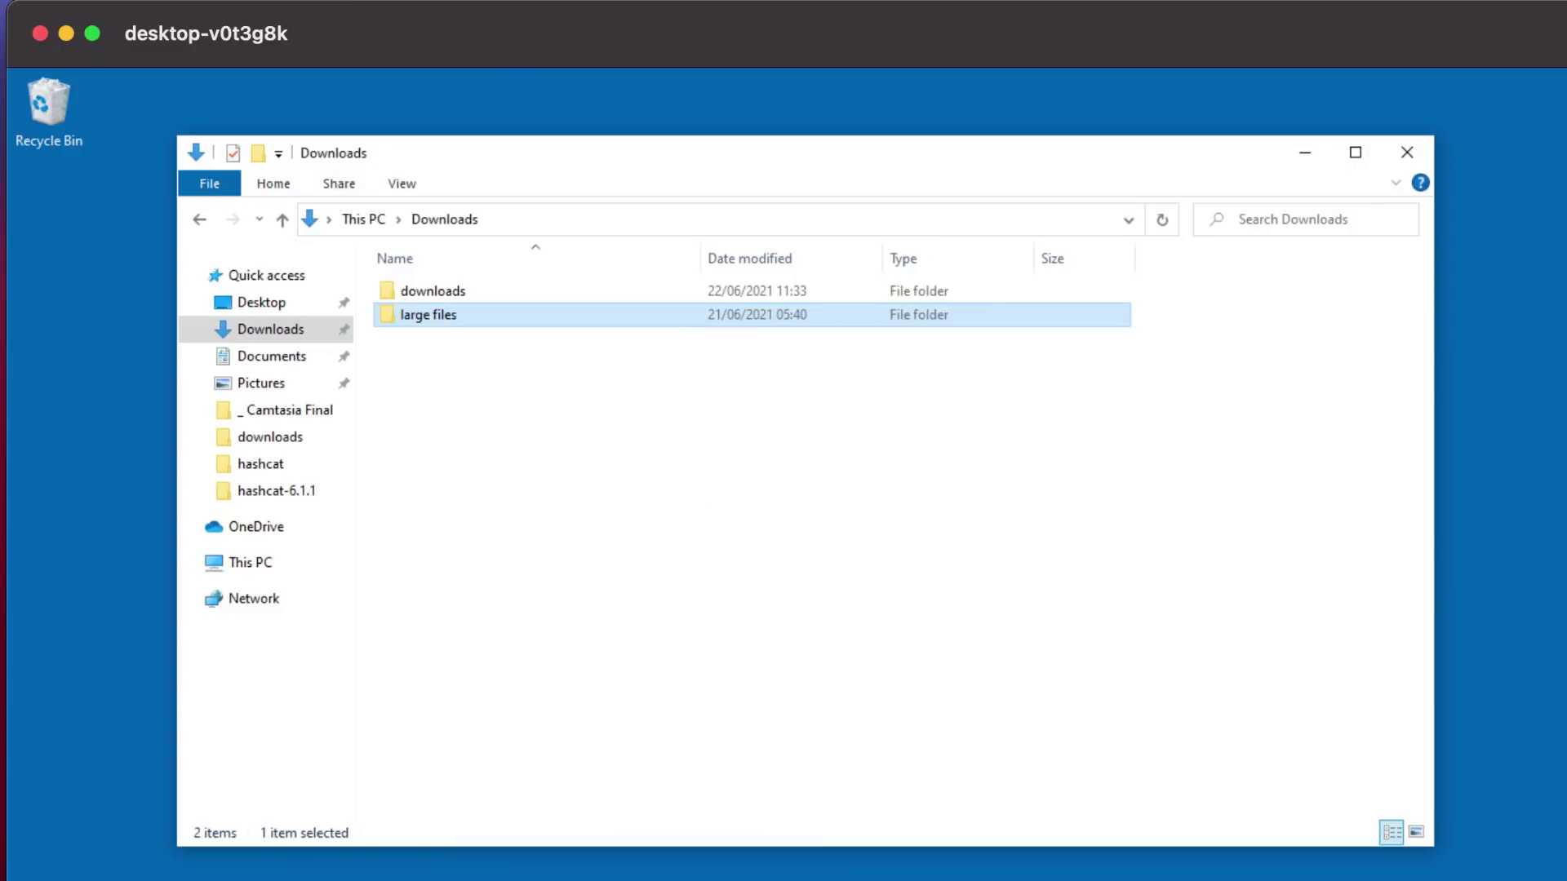
Step: Open the empty temp folder on network drive O: and C:\temp on the second PC
key("super+e")
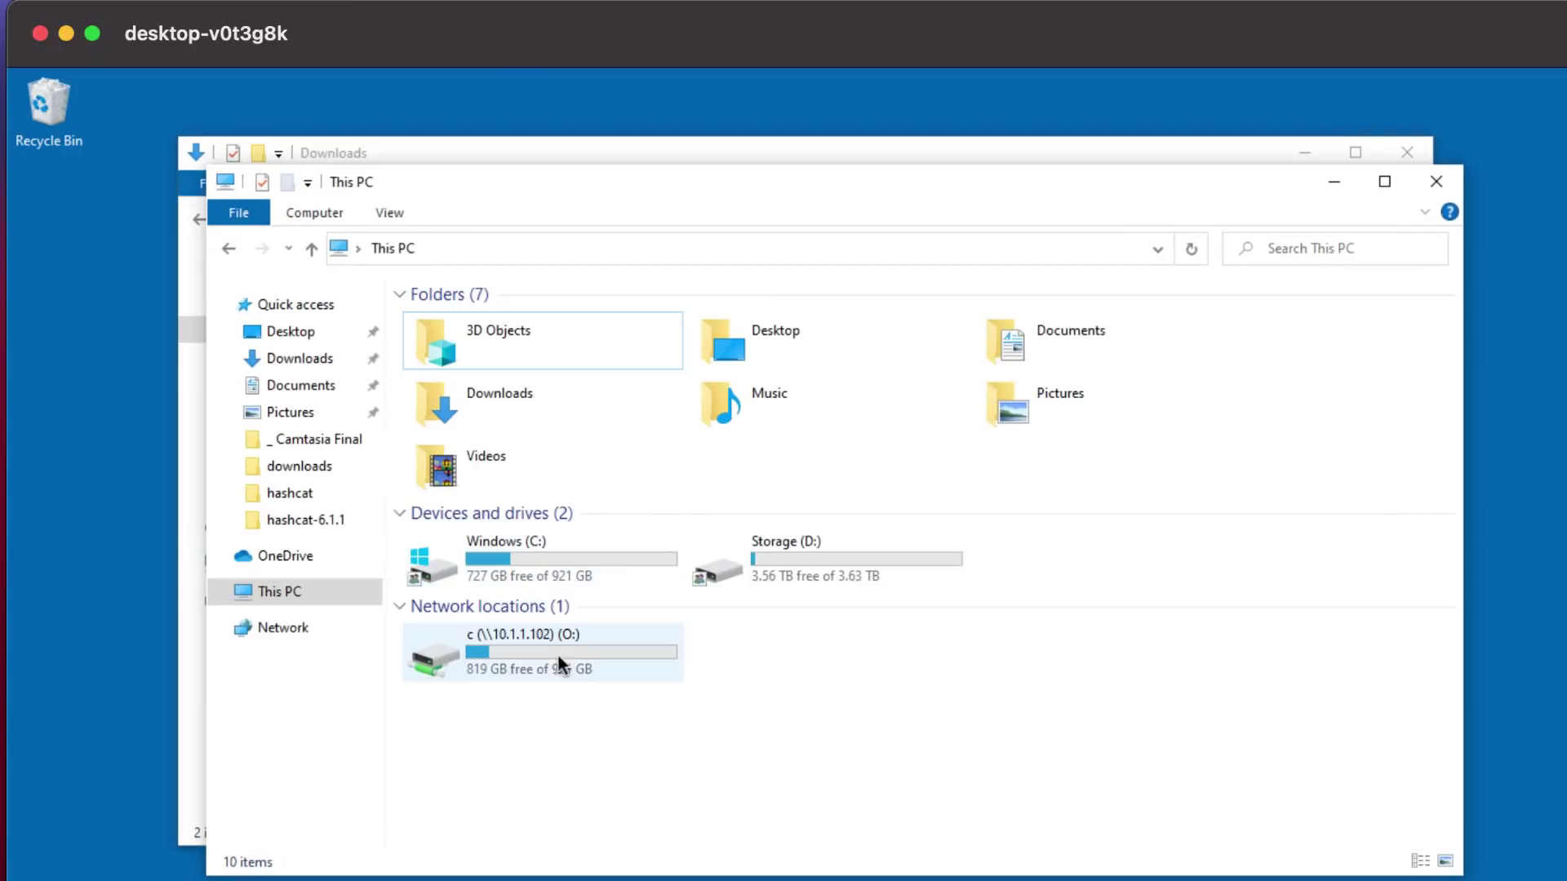
double_click(556, 645)
double_click(487, 465)
left_click_drag(565, 184, 932, 427)
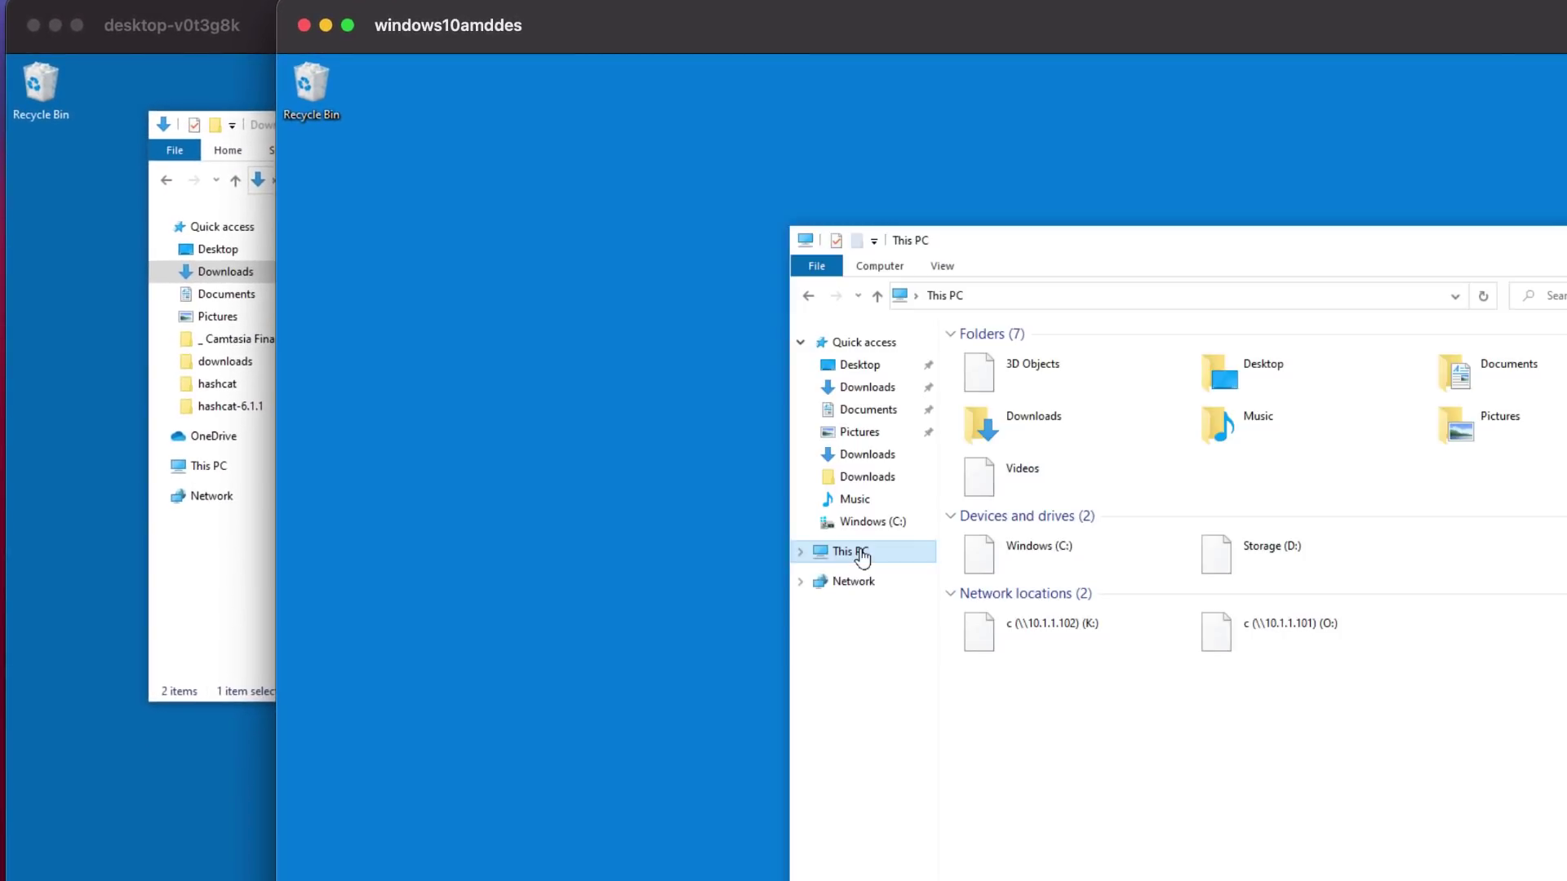
double_click(1054, 558)
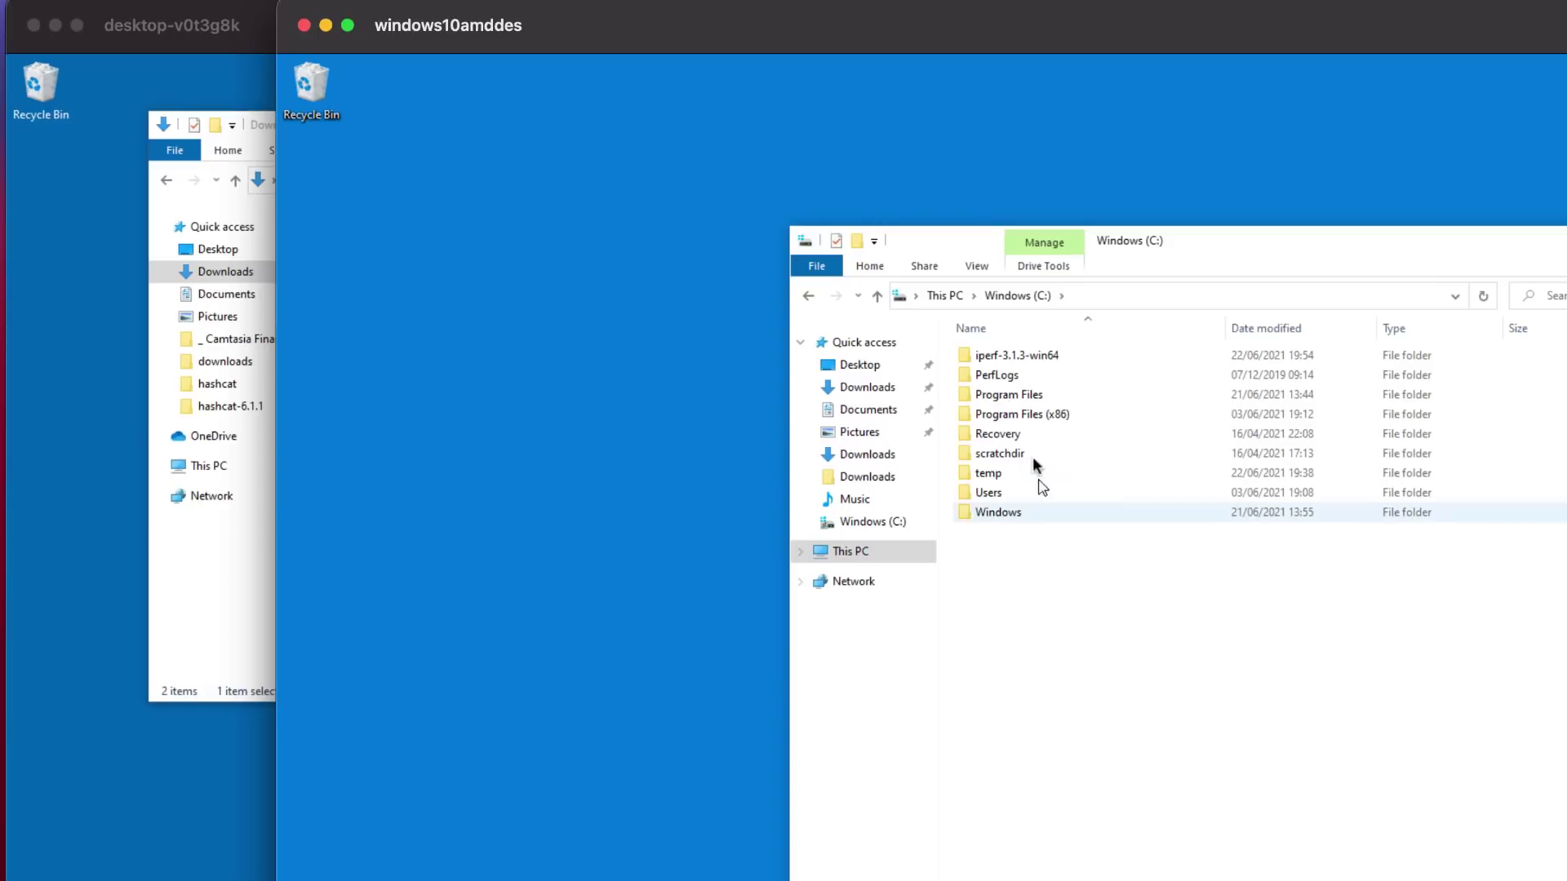
double_click(1021, 473)
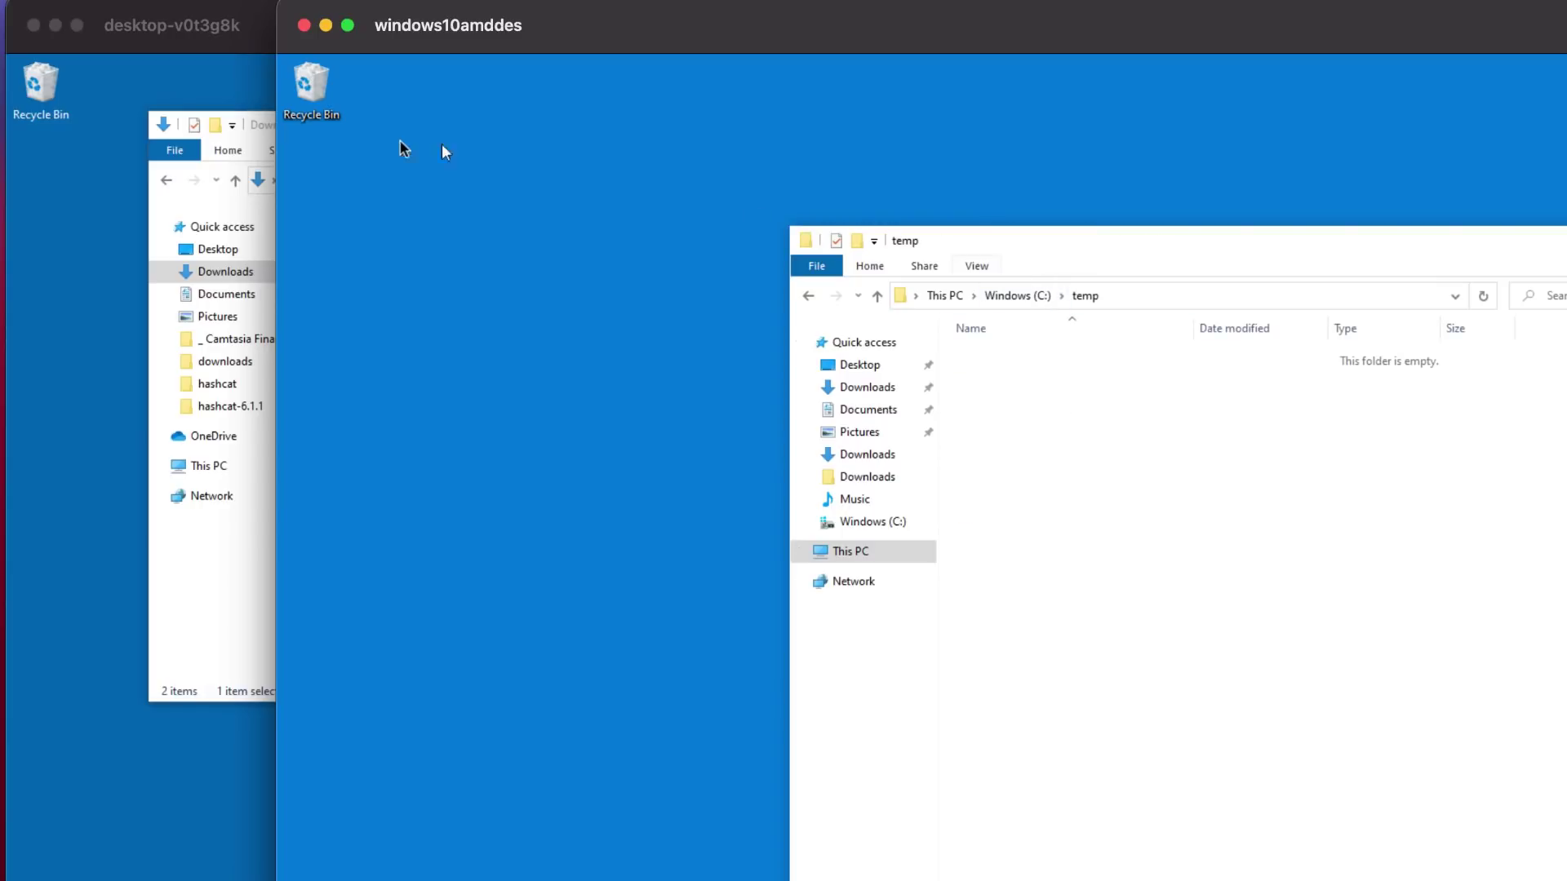
left_click(276, 53)
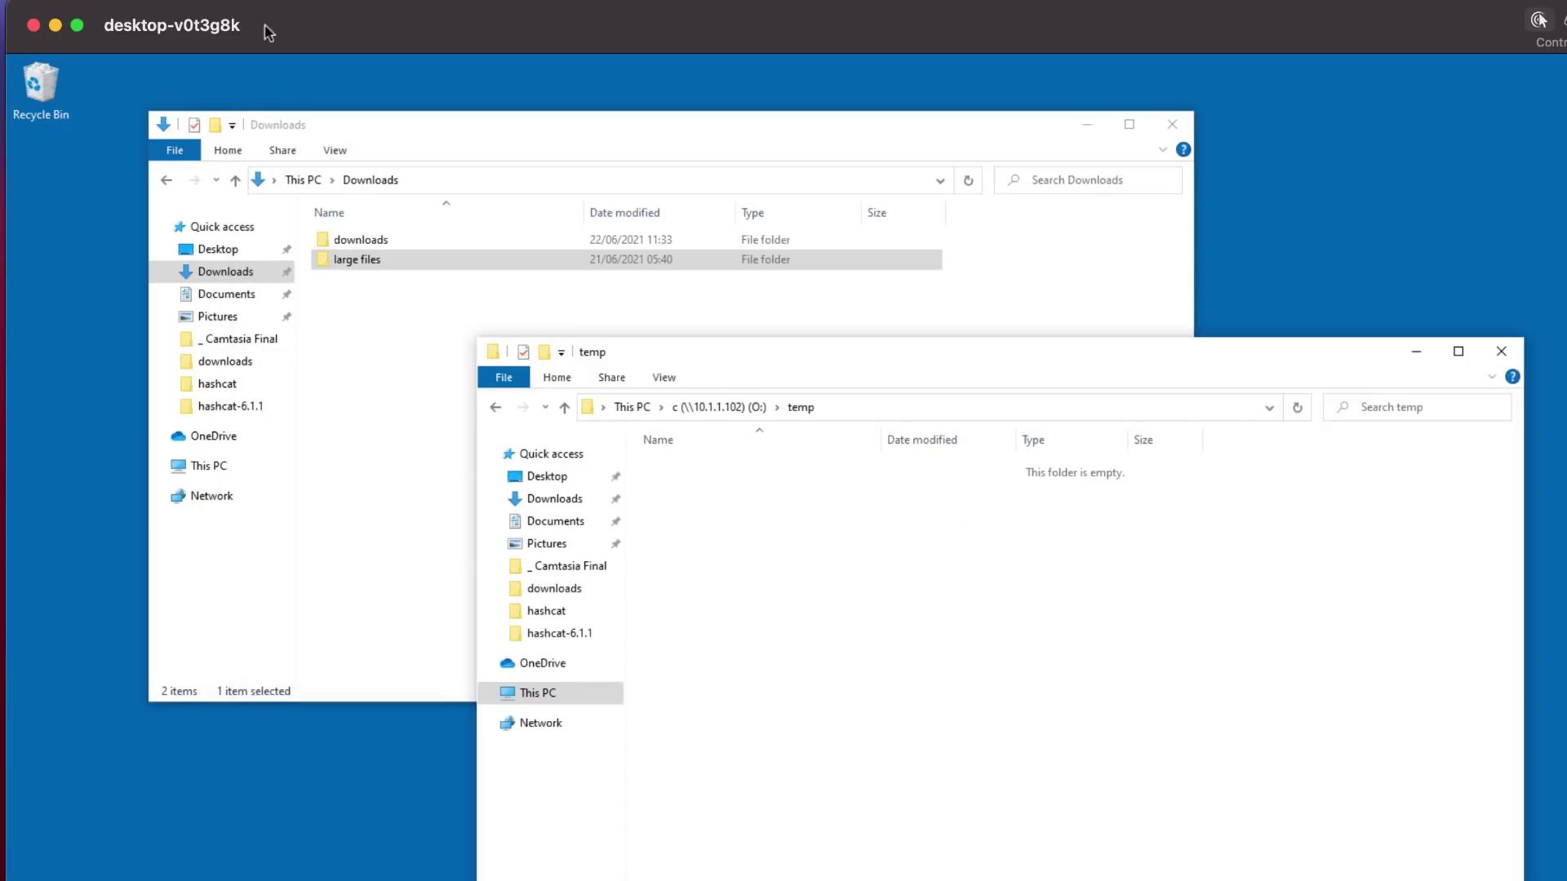
Step: Copy the large files folder from Downloads and paste it into O:\temp
left_click(355, 257)
right_click(354, 258)
left_click(443, 536)
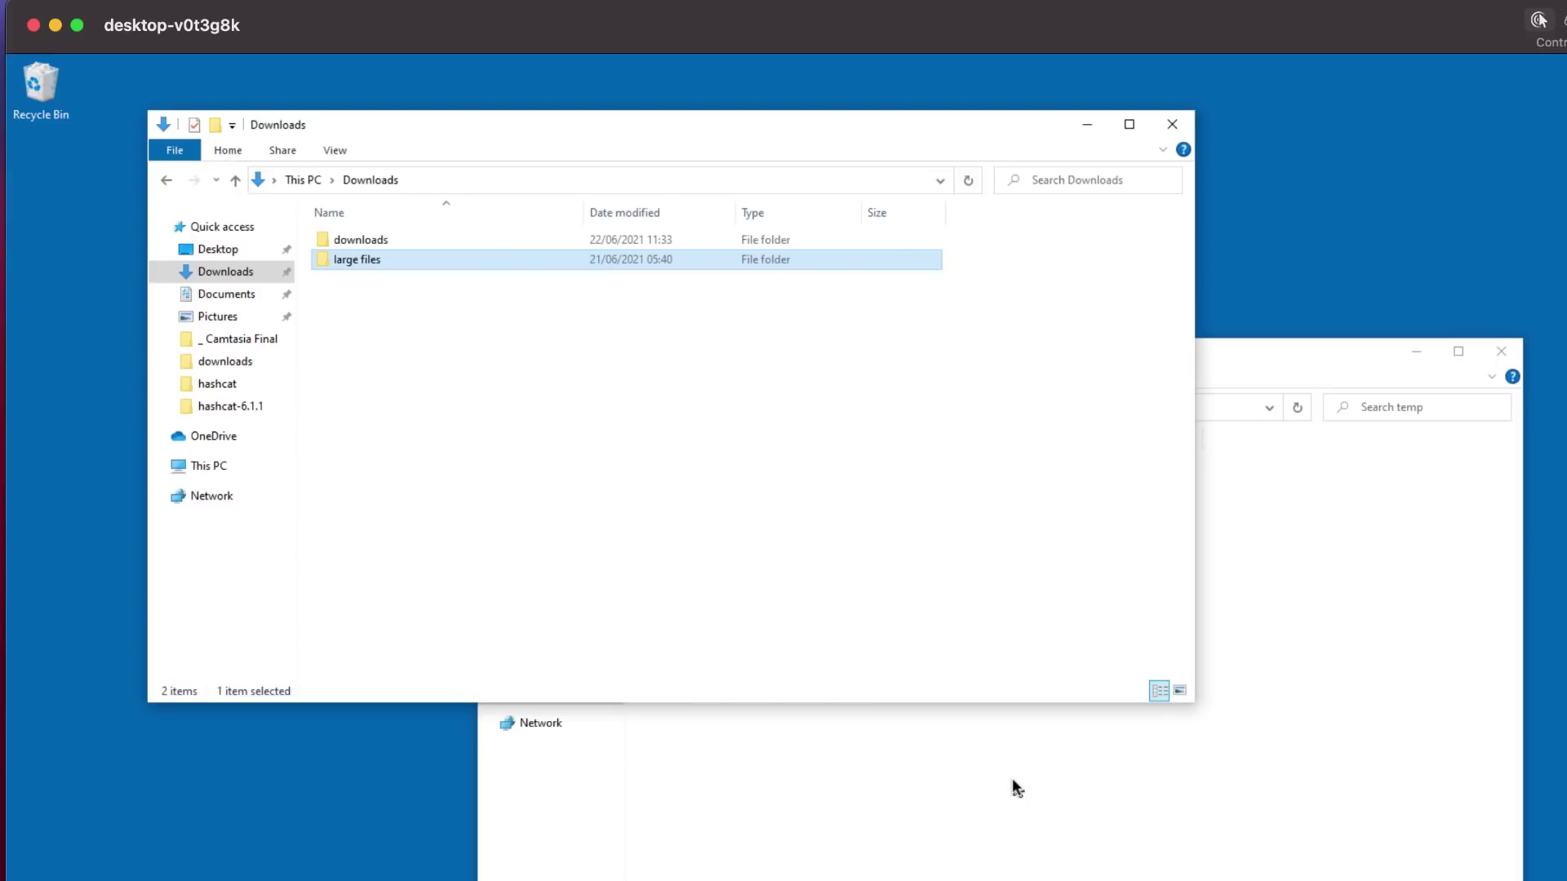
left_click(822, 625)
right_click(820, 619)
left_click(896, 772)
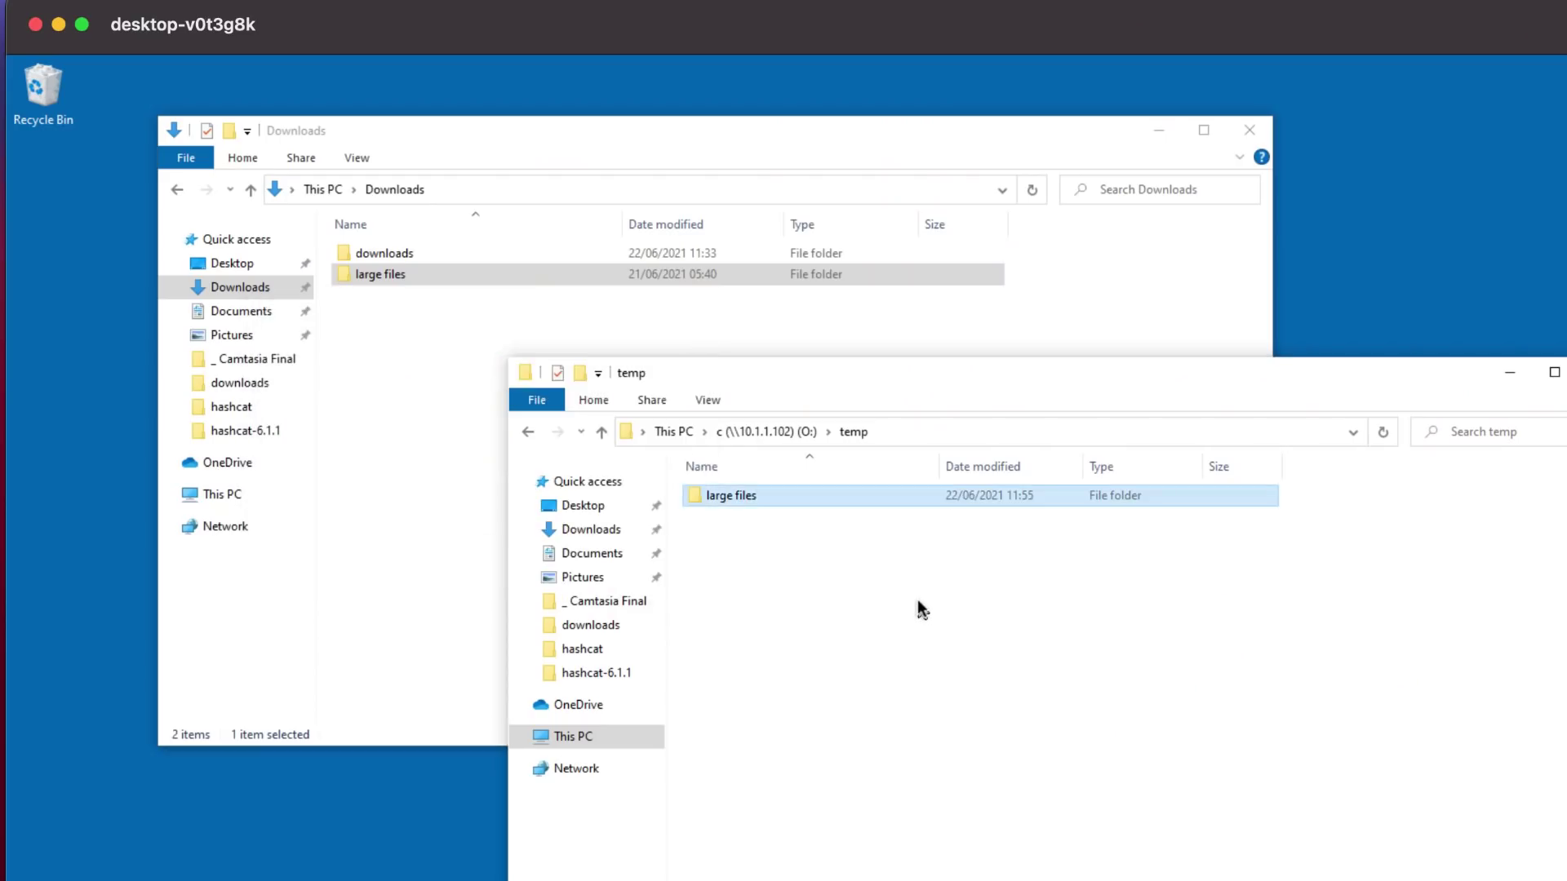
Step: On the second PC, verify the copied folder's three files, then delete the folder
key("super+Tab")
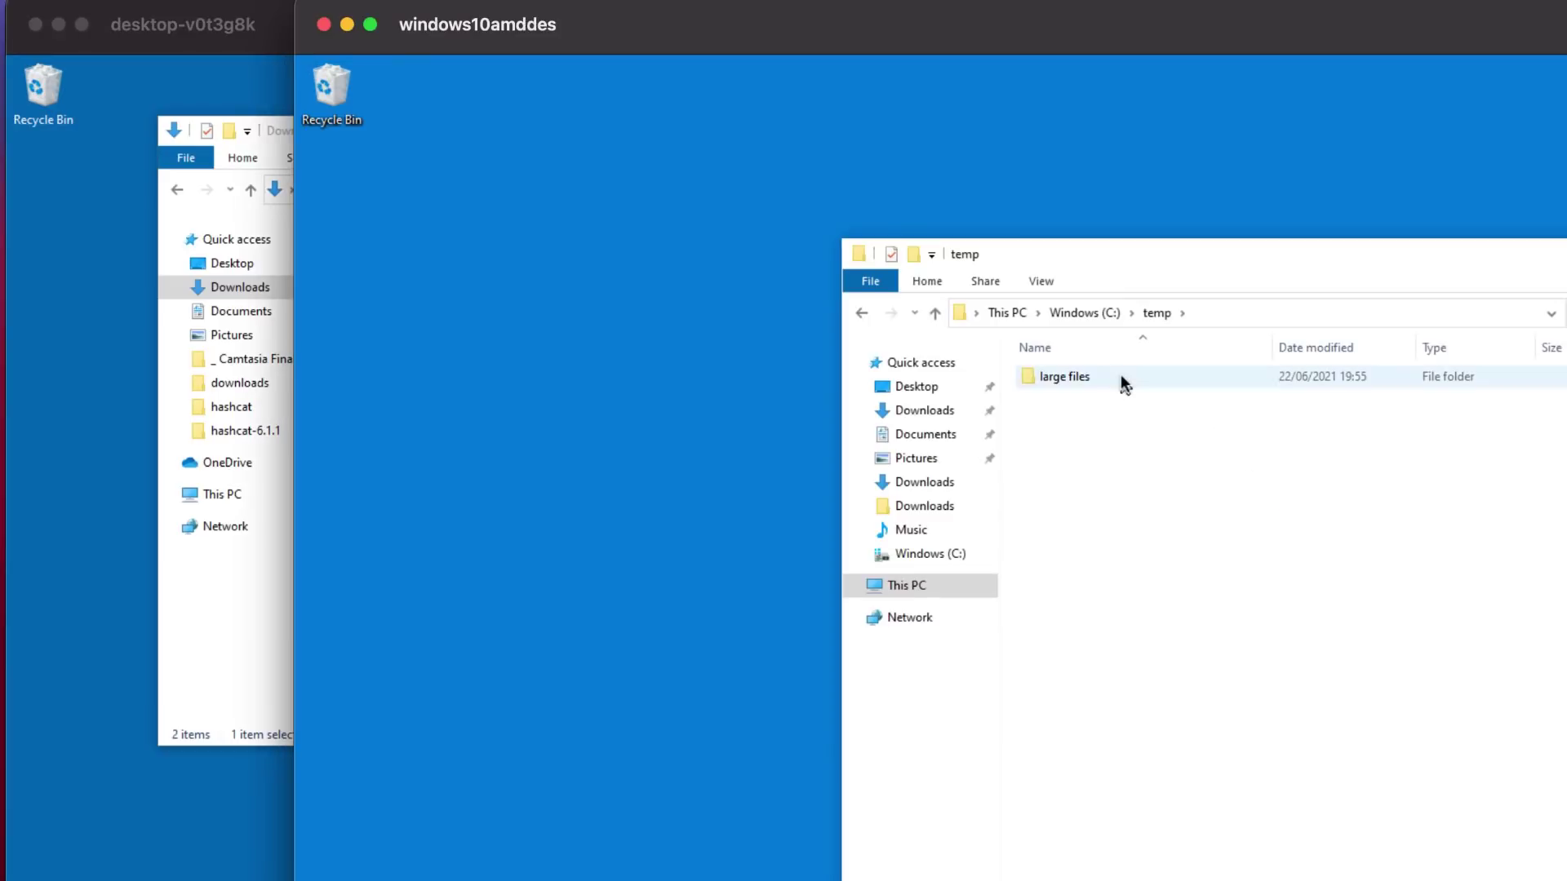
double_click(1120, 377)
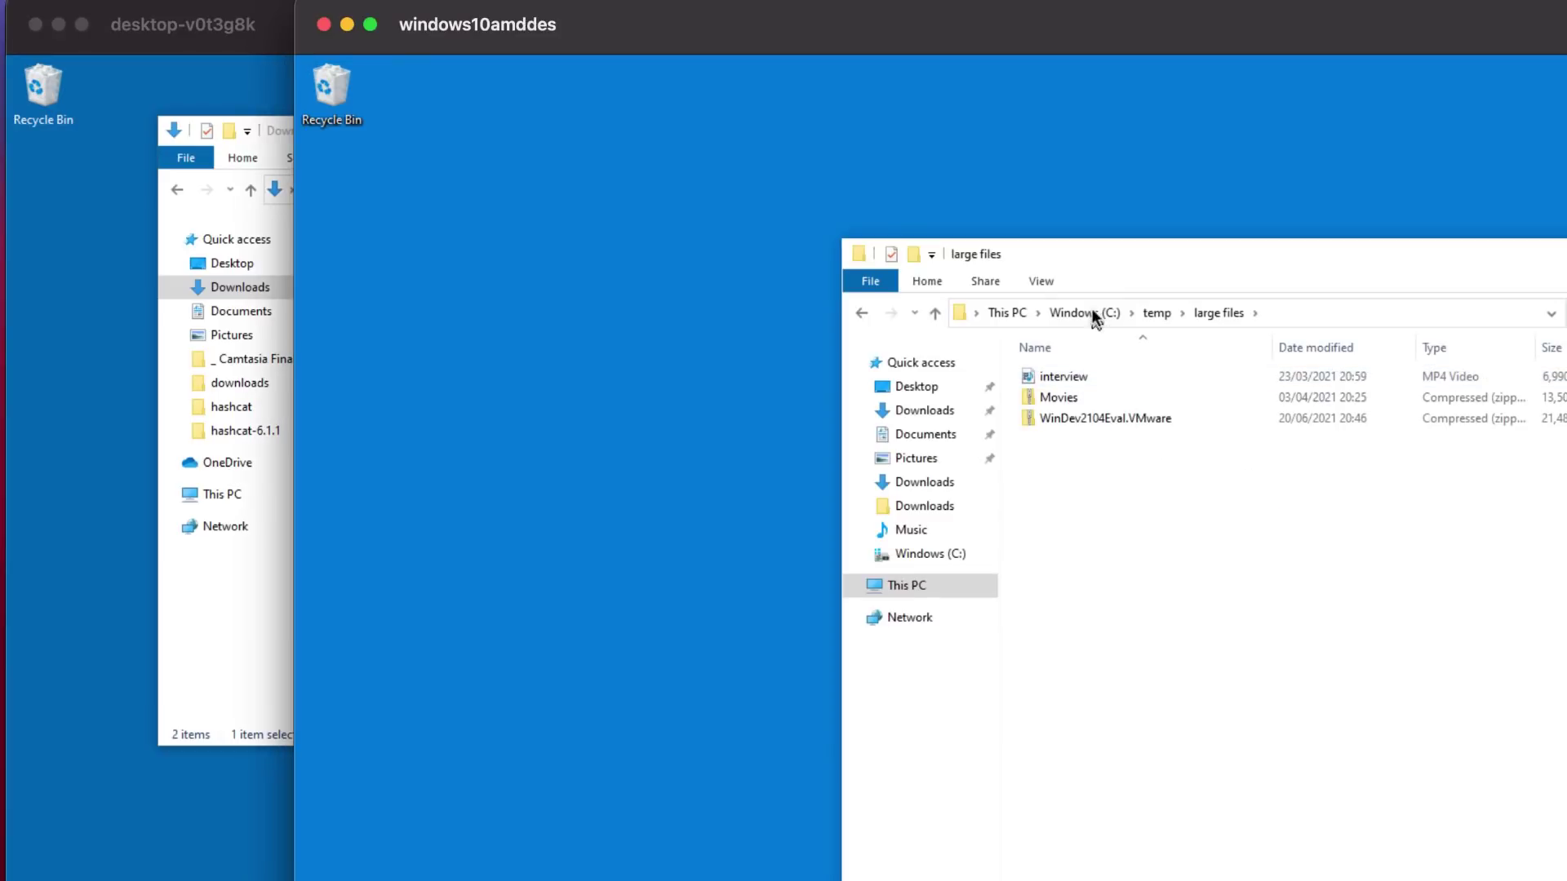
left_click(1156, 312)
right_click(1051, 376)
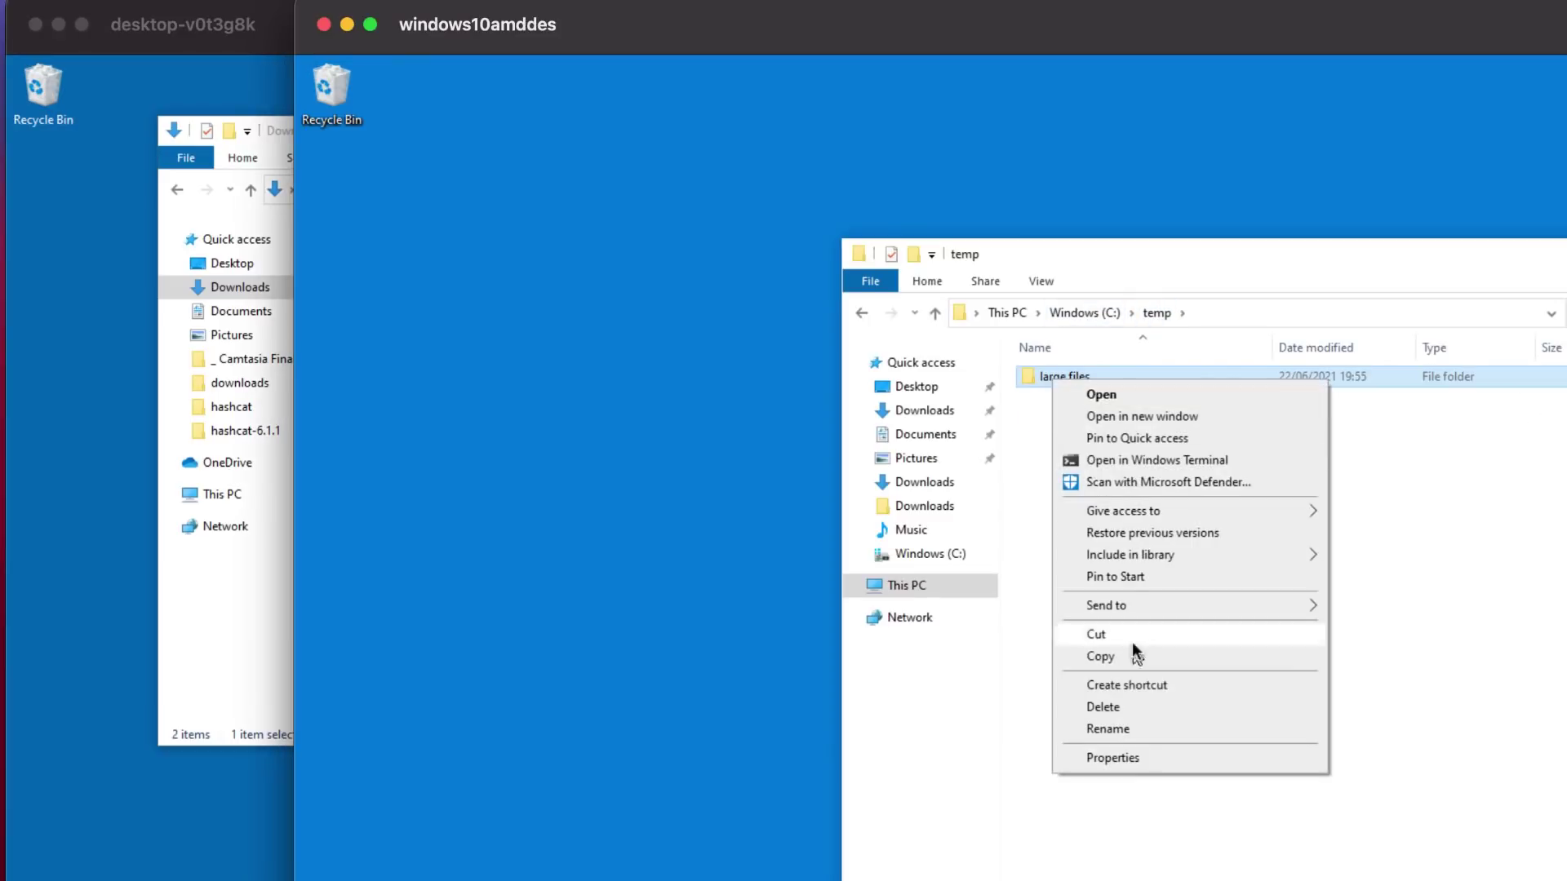
left_click(1123, 703)
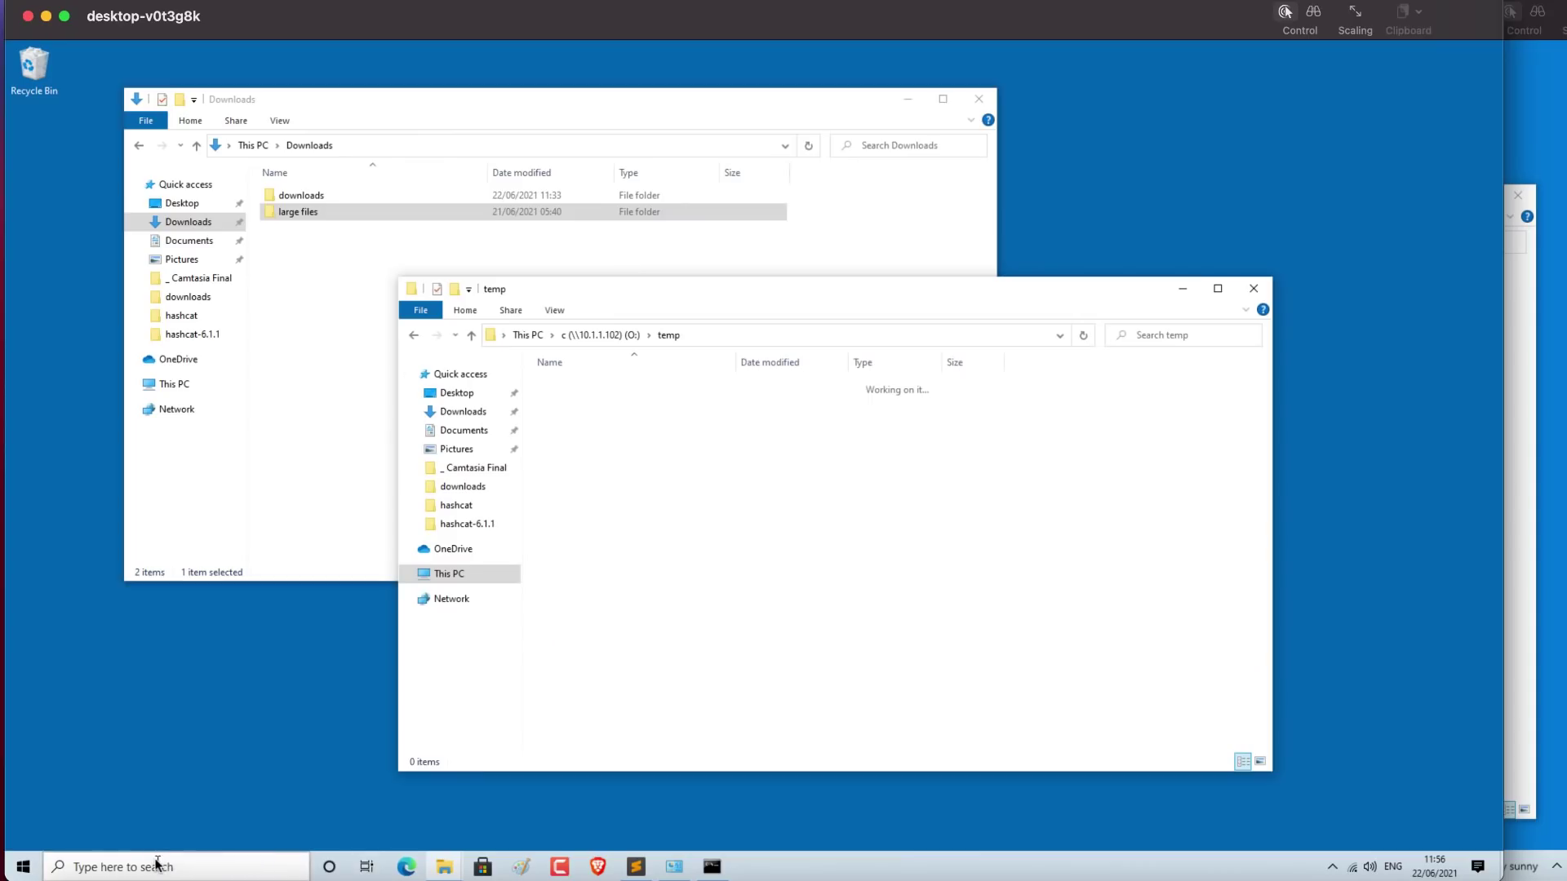
Step: In Command Prompt, run the RoboCopy command to O:\Temp\test with /E /COPY:DAT /MT:8
left_click(158, 863)
type("cmd")
key("Return")
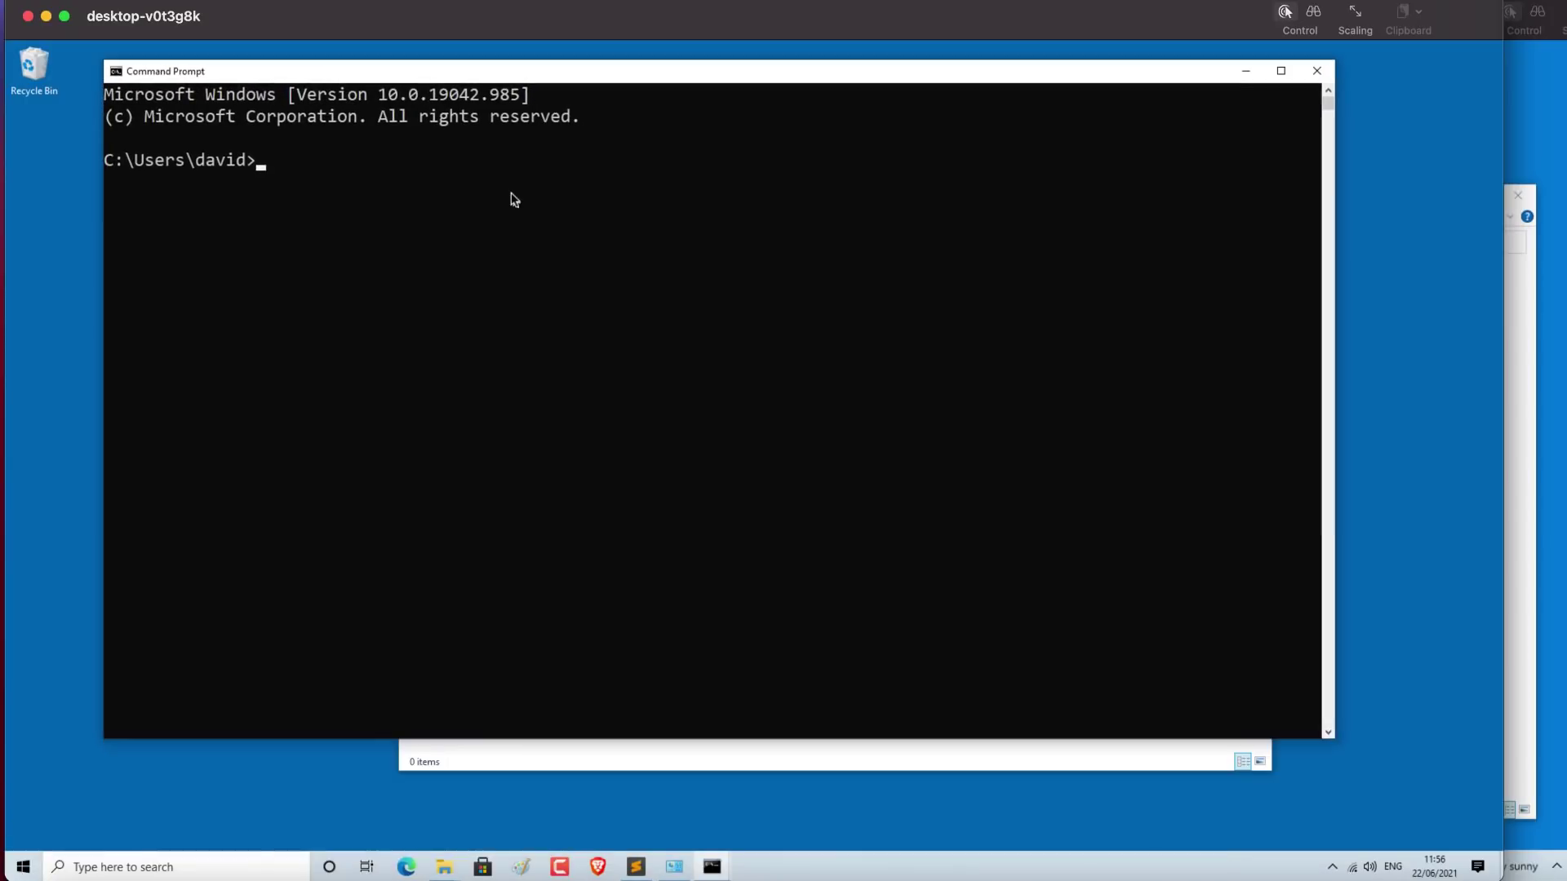
key("ctrl+v")
key("super+grave")
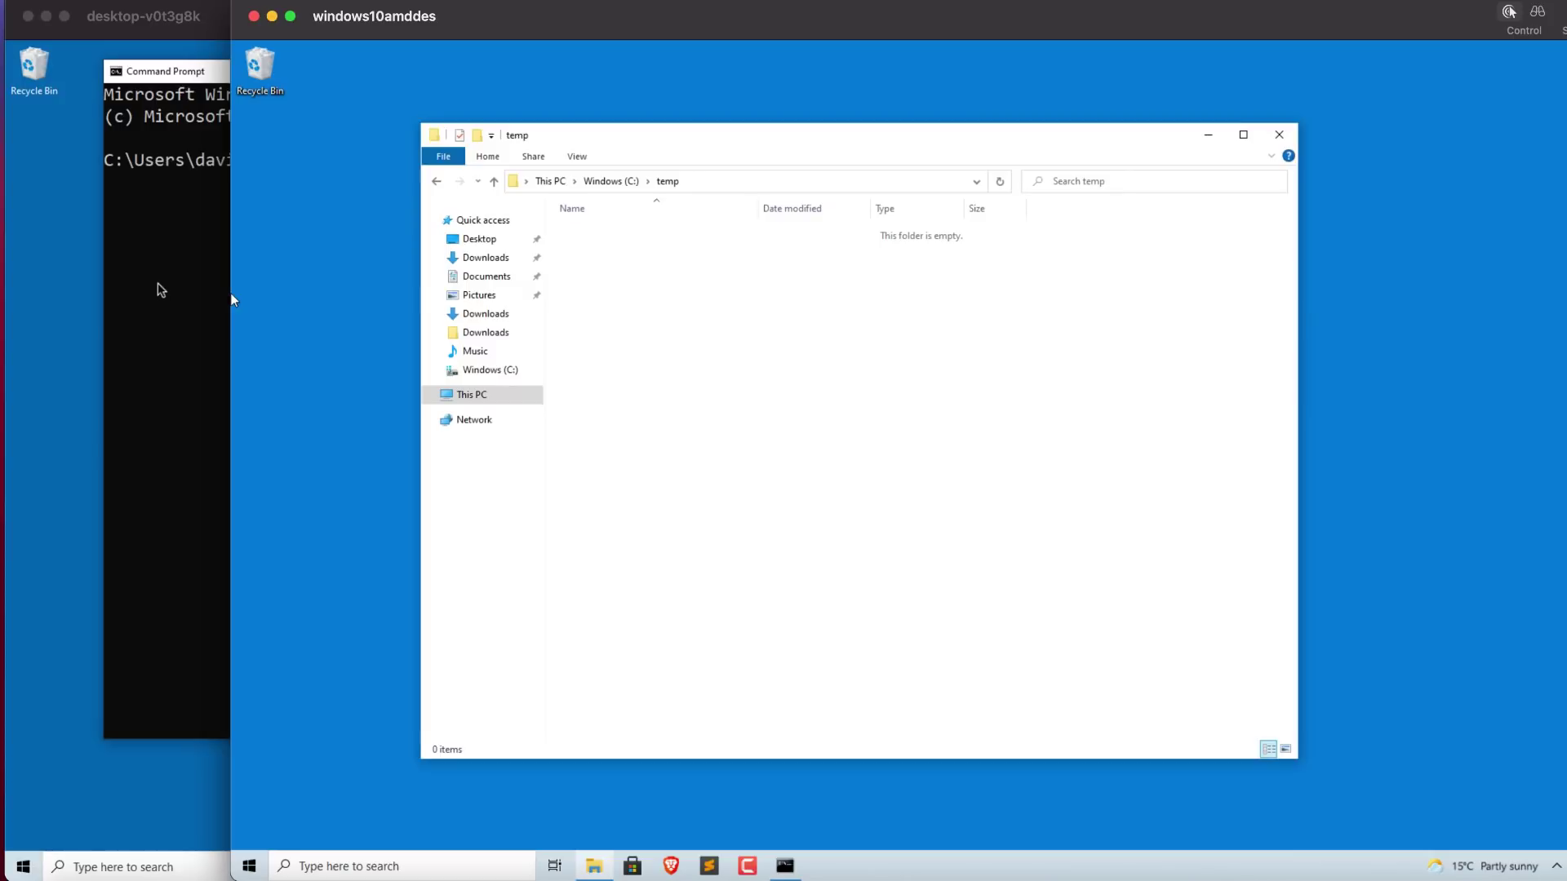
key("super+grave")
key("Return")
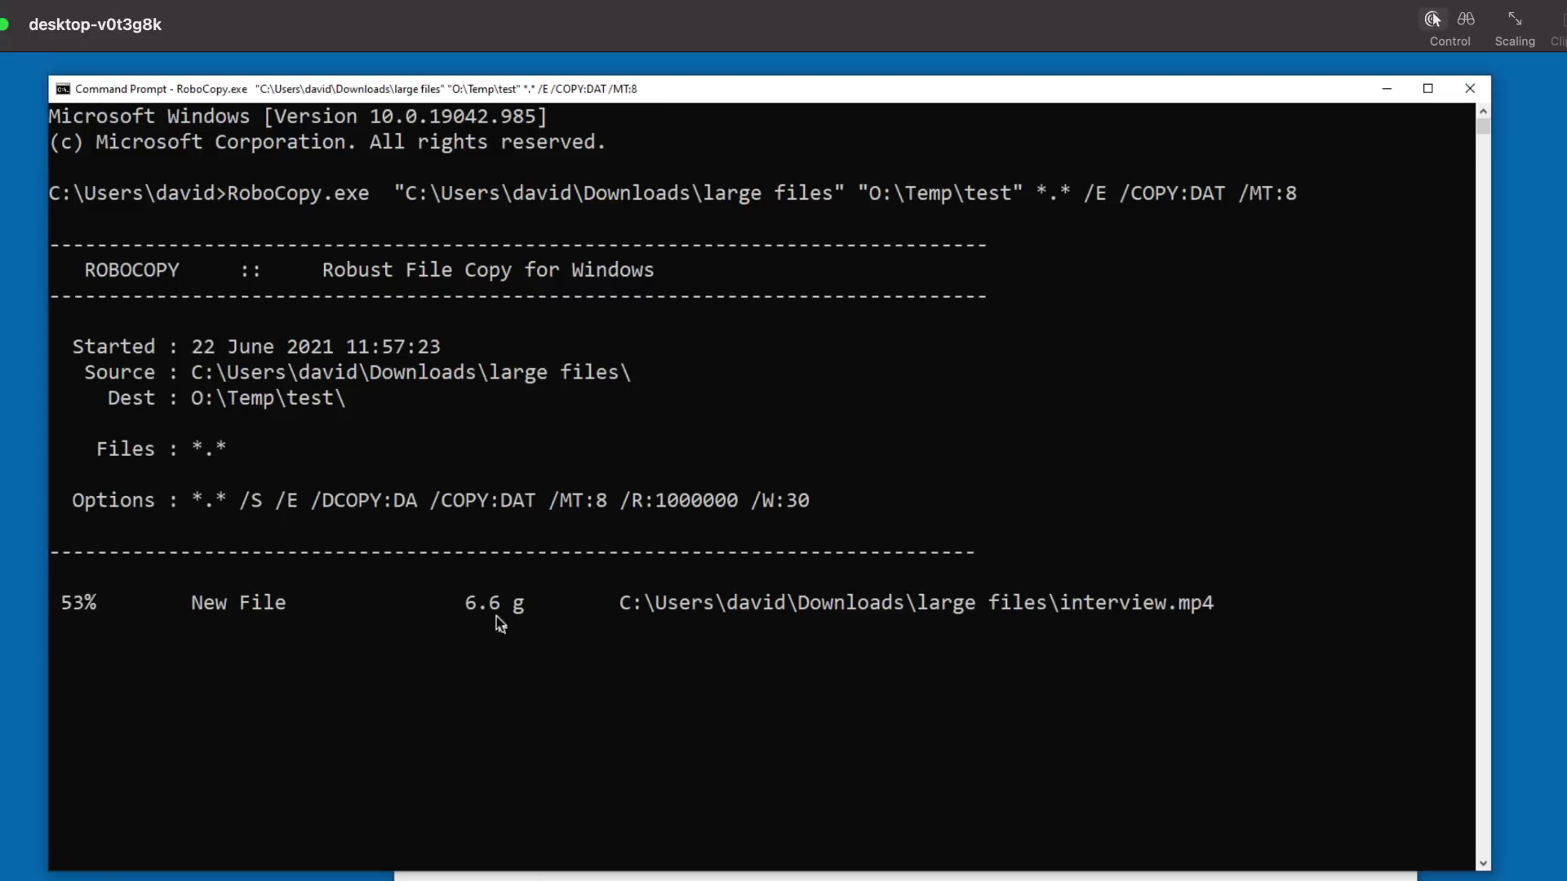
Step: Watch the files arrive in the test folder on the second PC
key("super+grave")
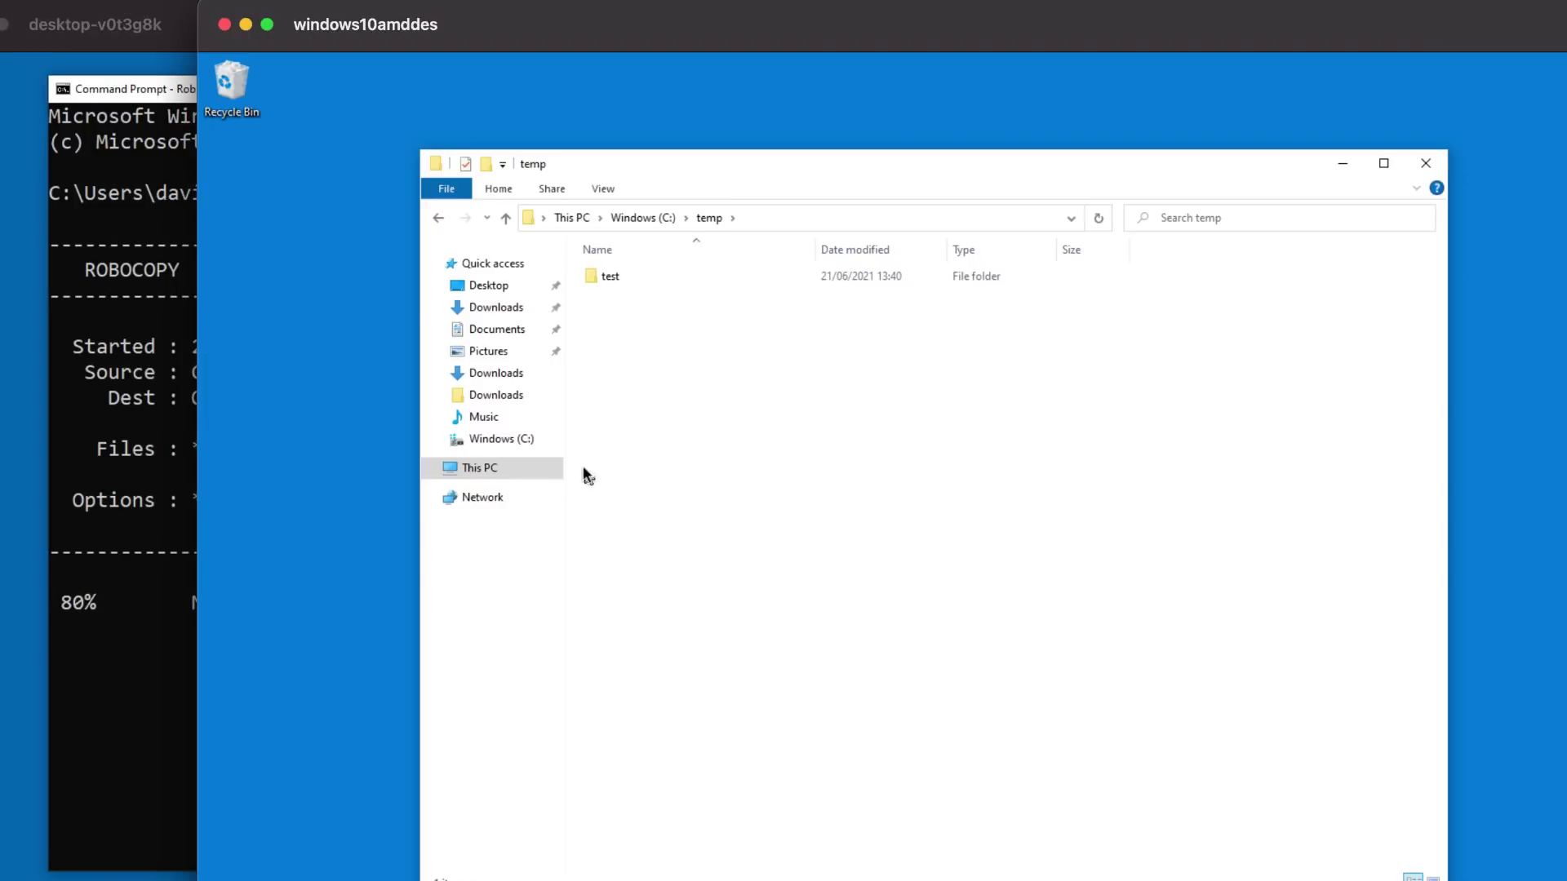
double_click(603, 279)
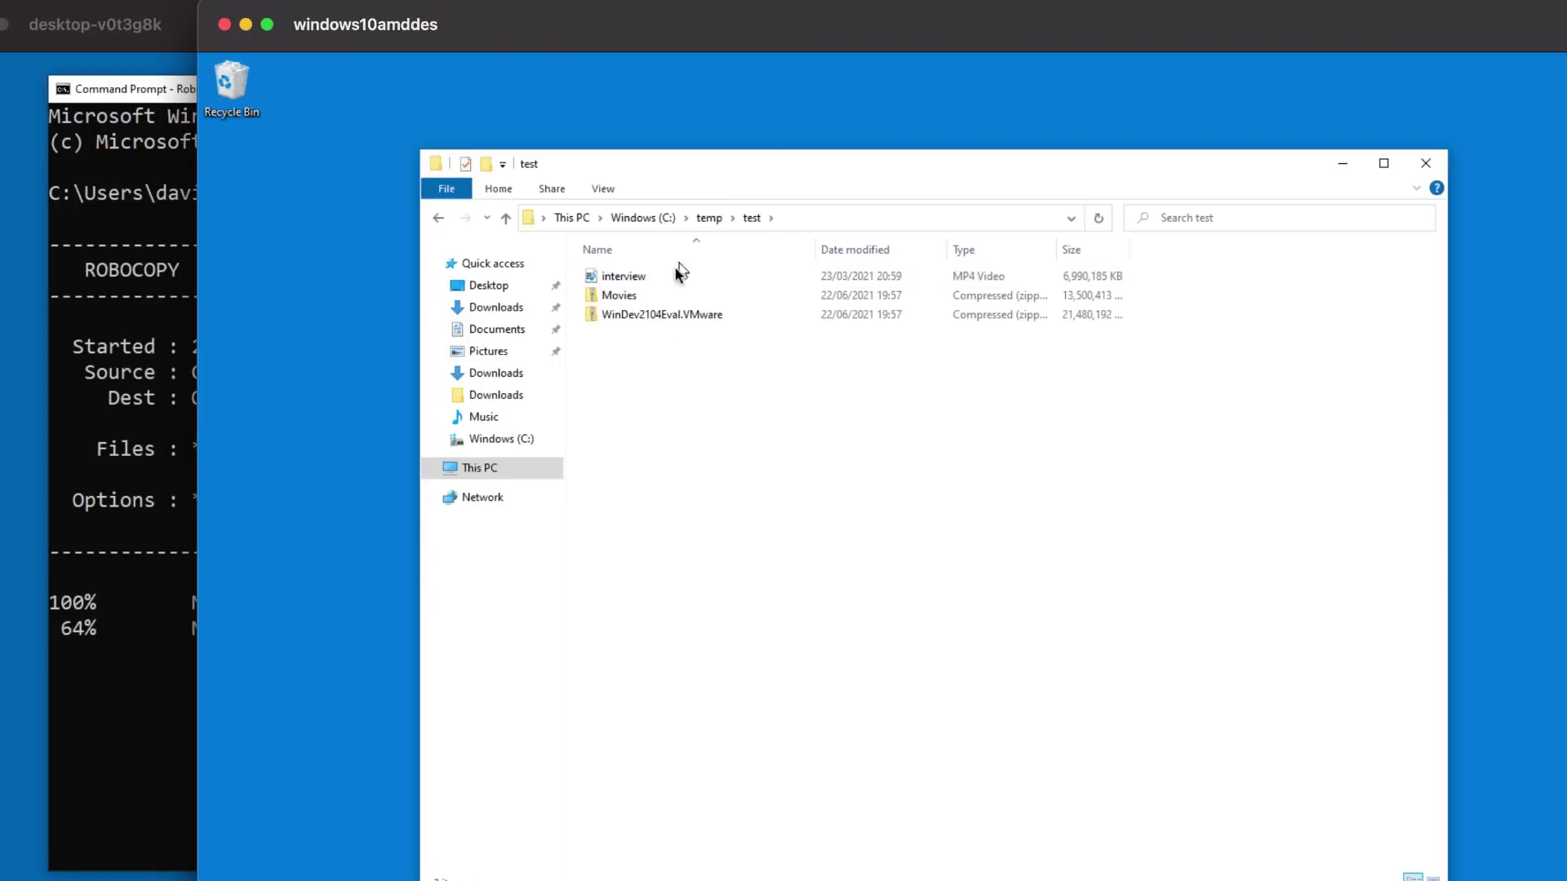
left_click(178, 13)
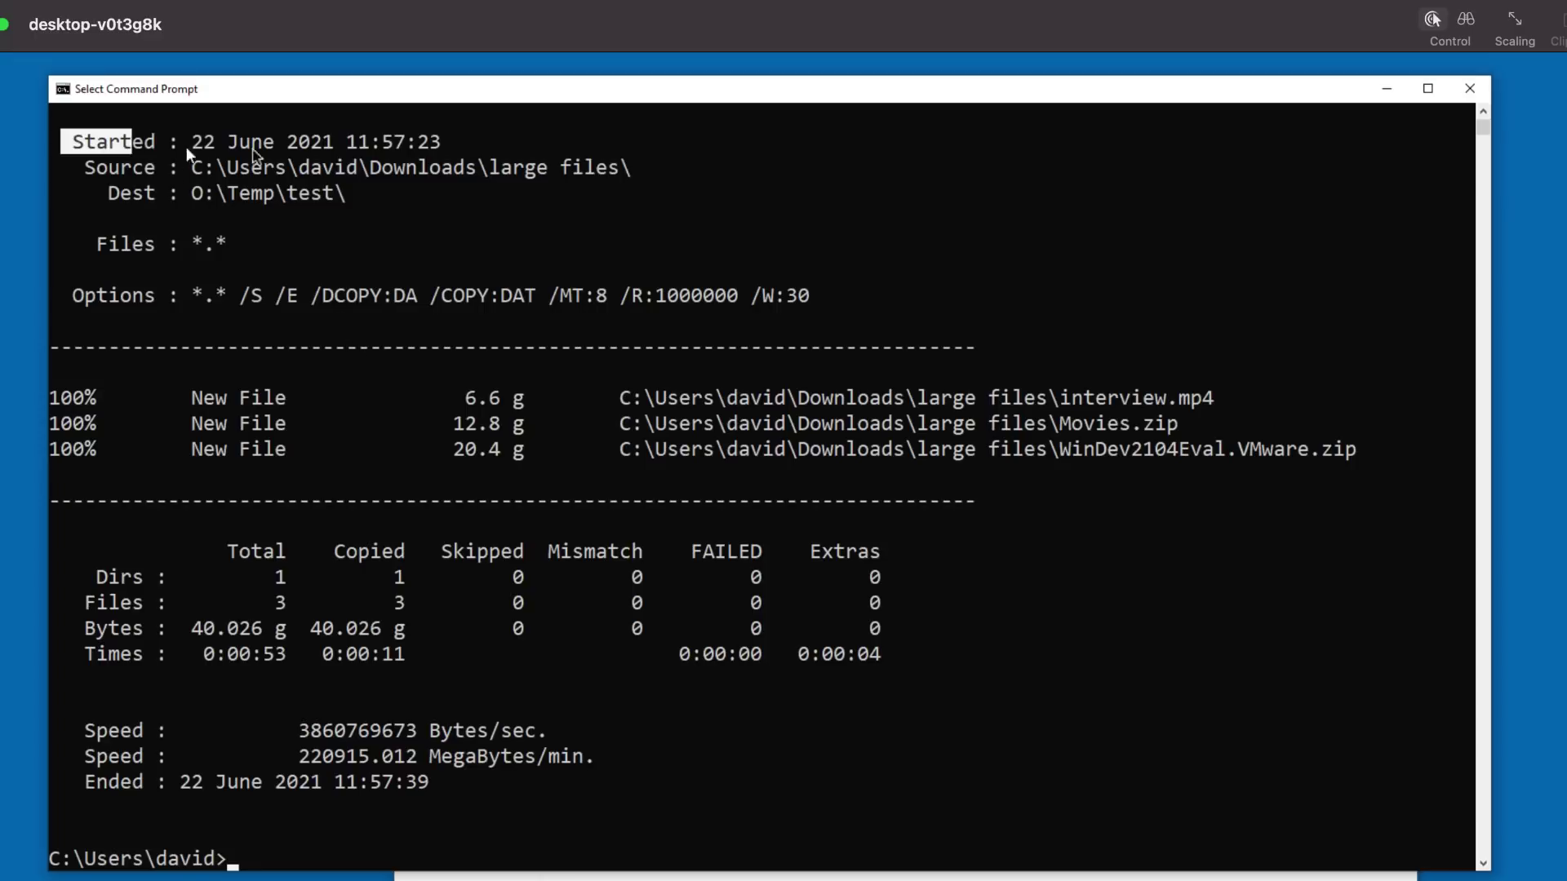
left_click_drag(276, 152, 536, 144)
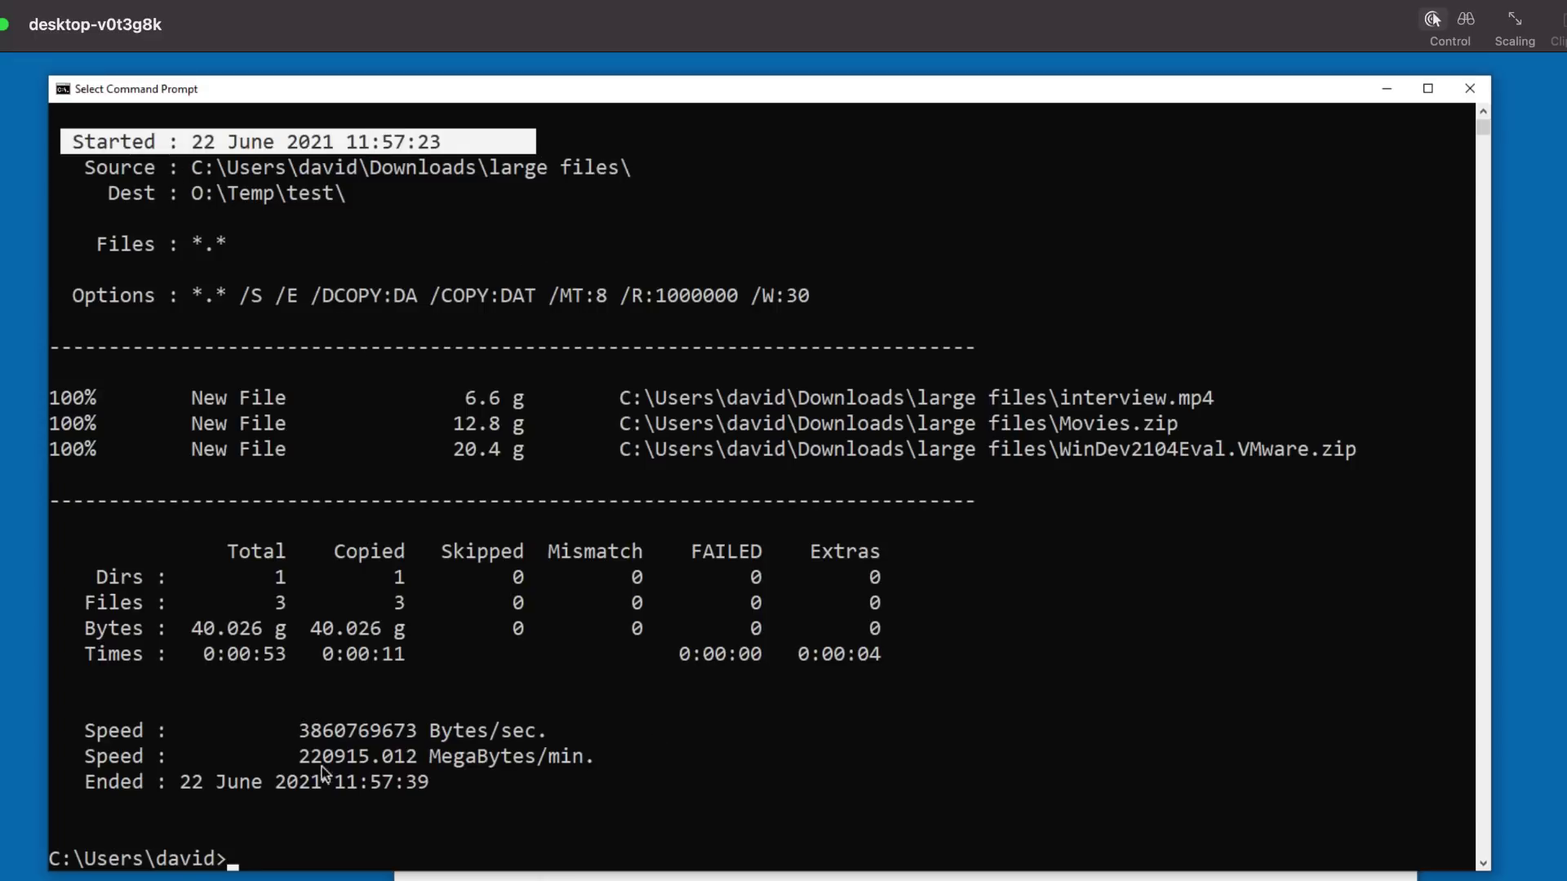
left_click_drag(181, 781, 591, 740)
left_click(506, 705)
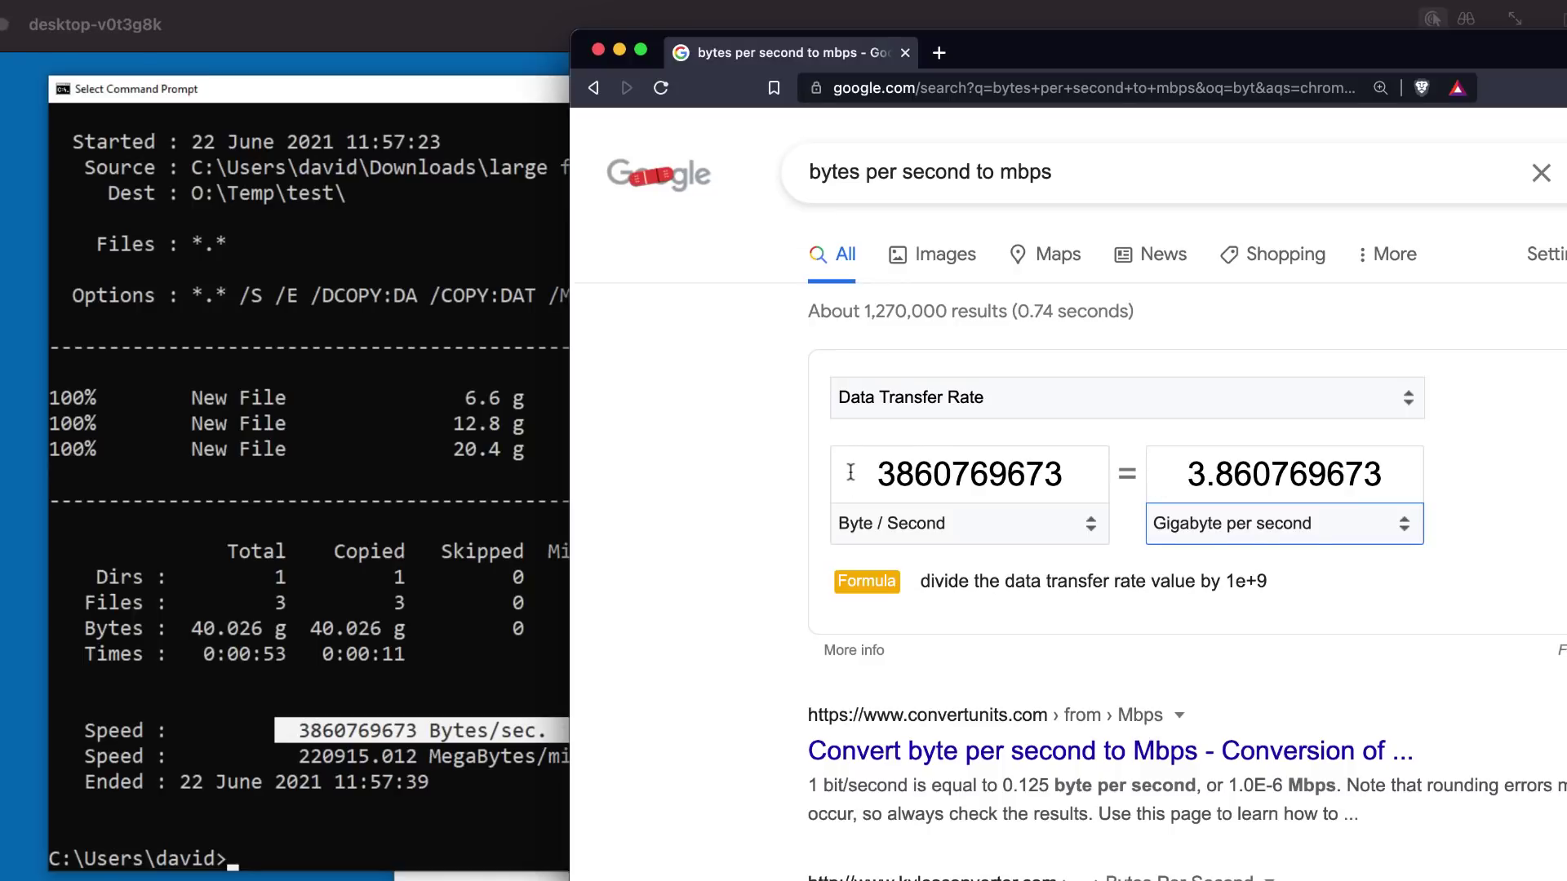
left_click_drag(850, 472, 1215, 476)
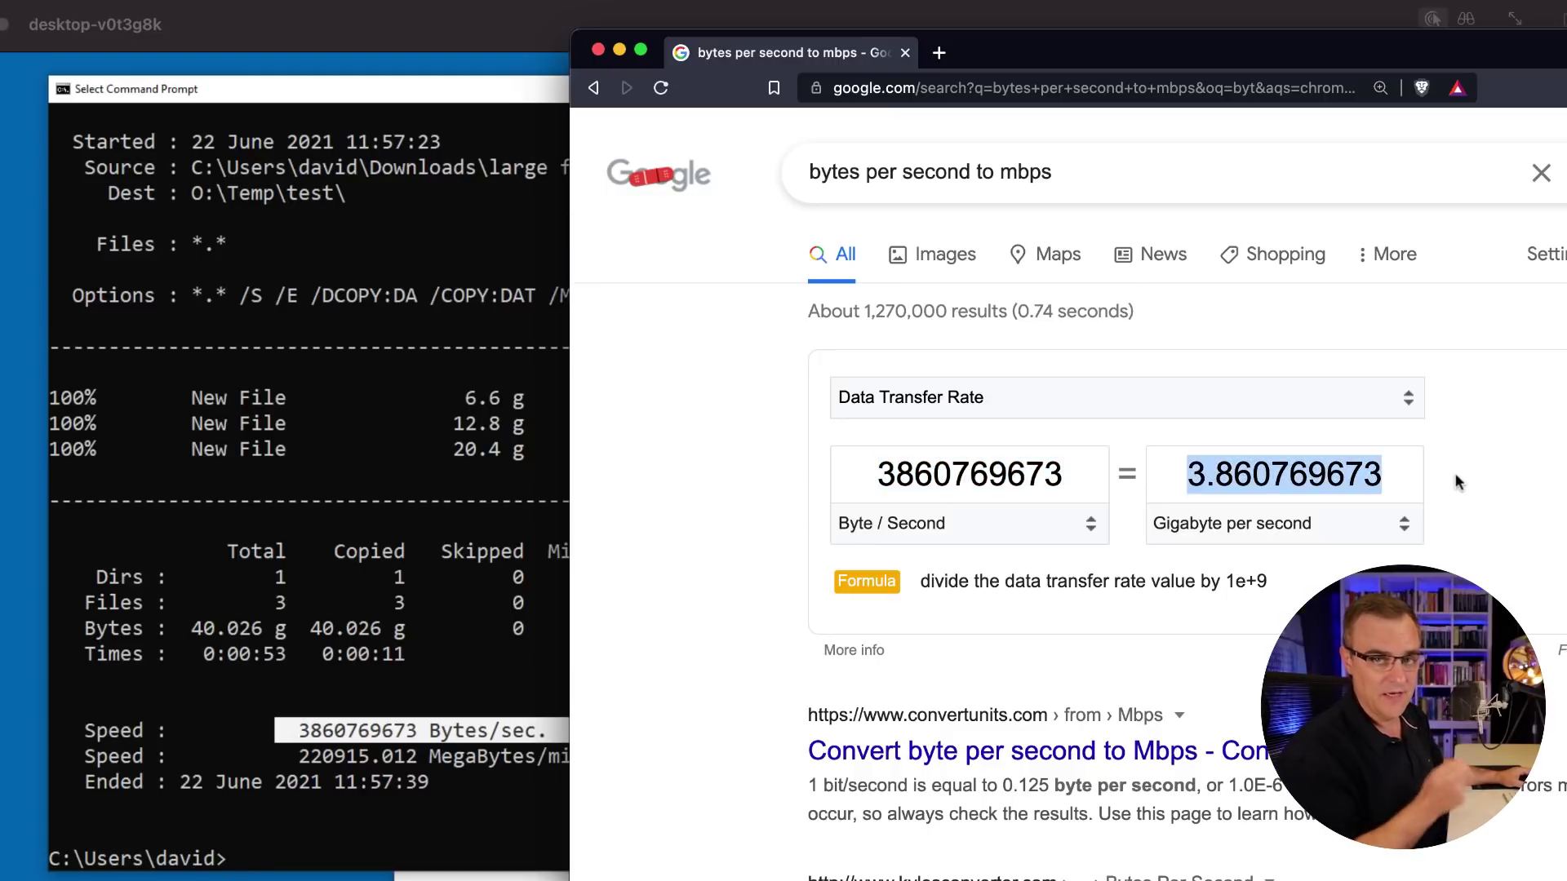
Step: Change the converter's target unit to Gigabit per second, showing 30.886157384
left_click(1353, 526)
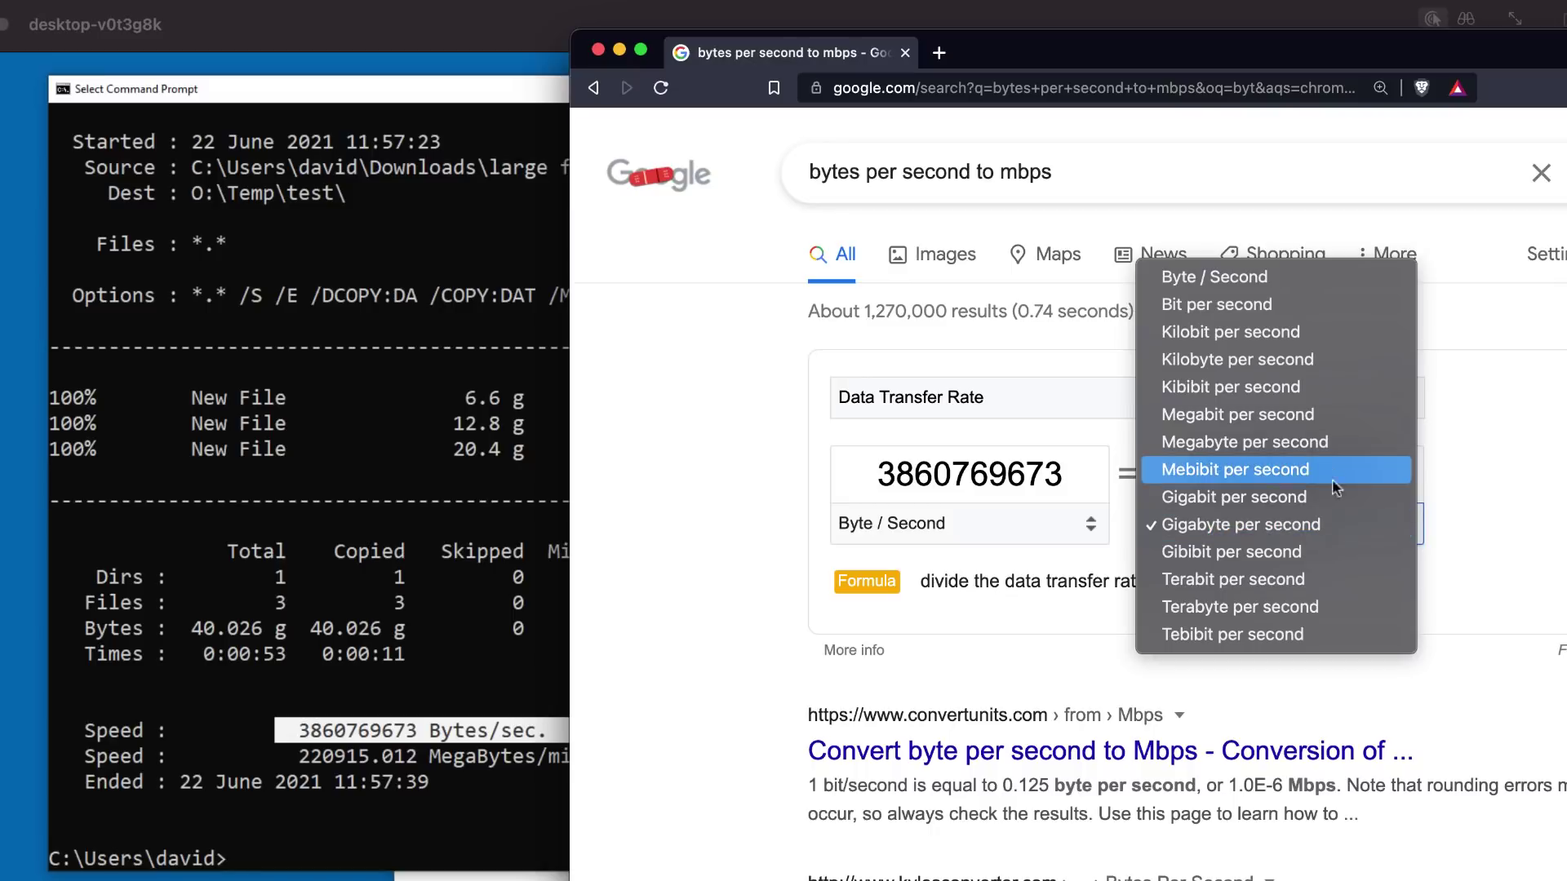
left_click(1342, 499)
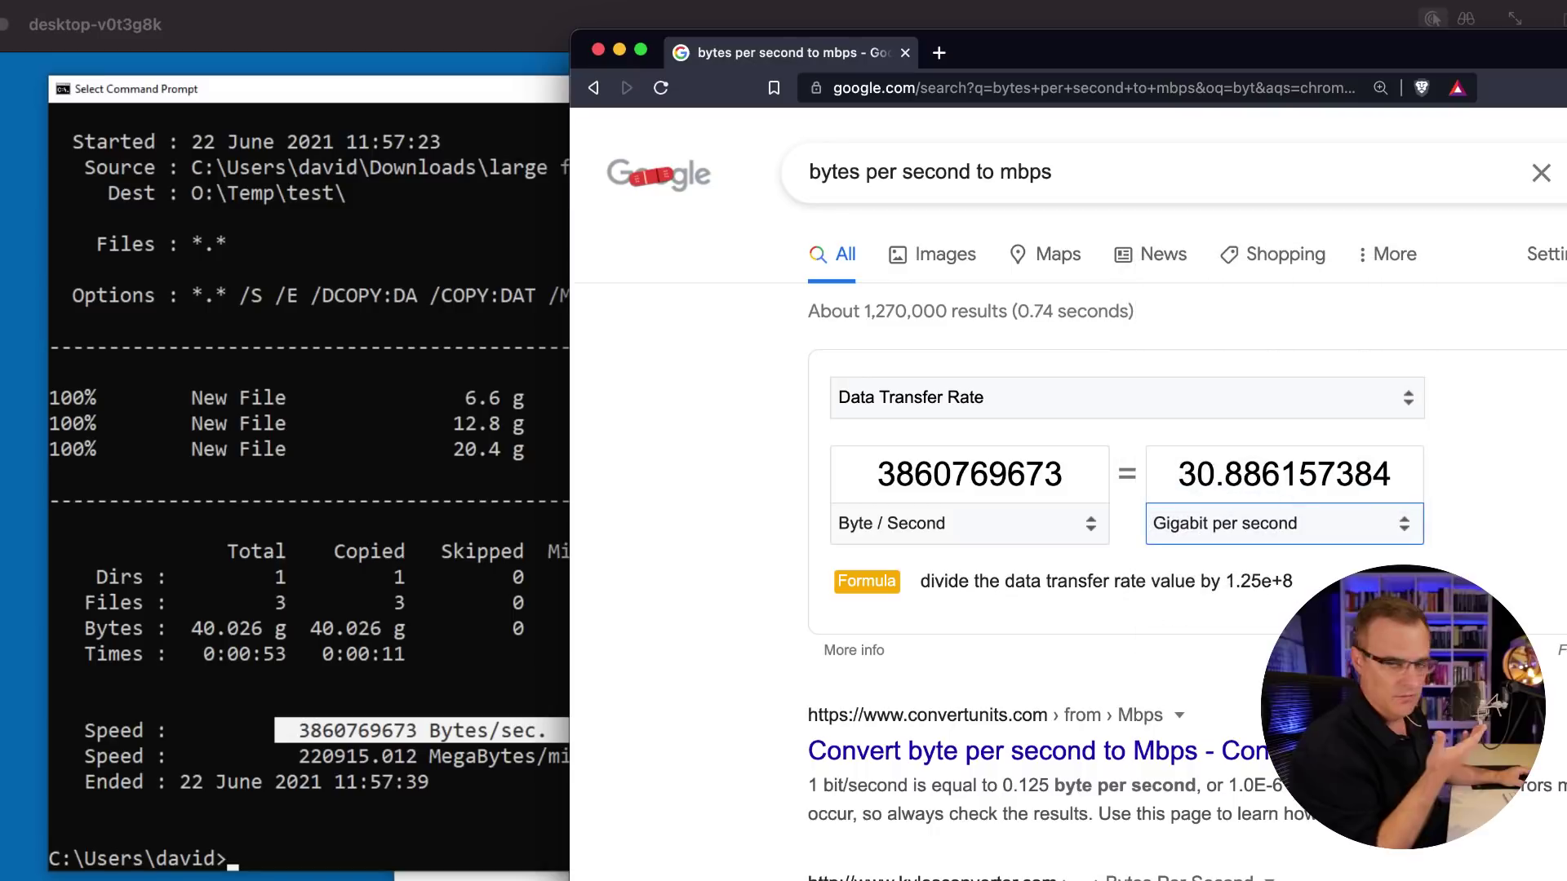